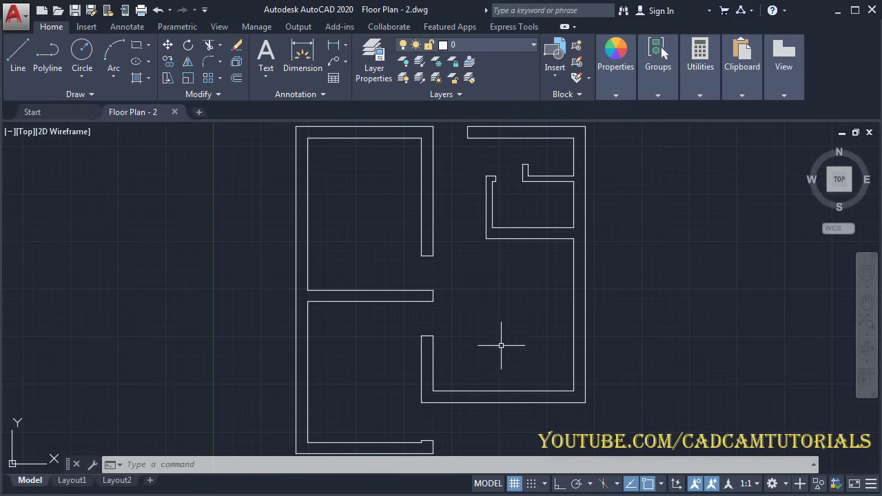
# Step: Create a new layer named Wall with colour 90 (green)
pyautogui.click(374, 72)
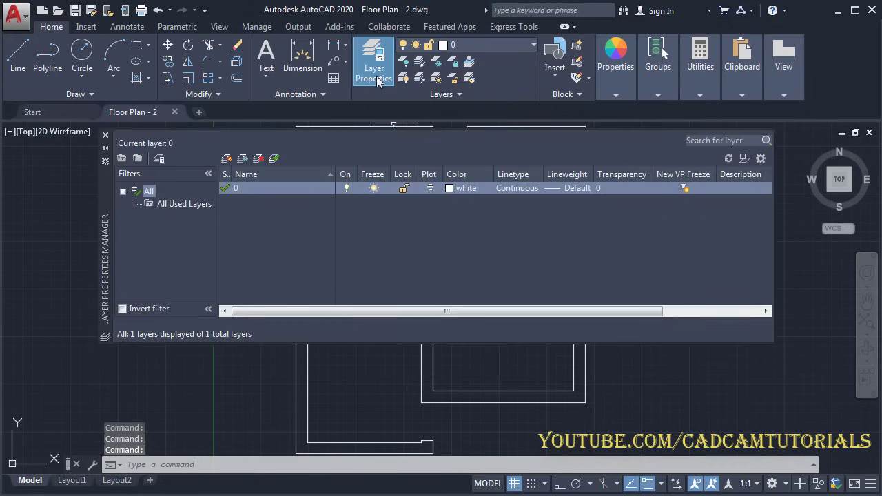
pyautogui.click(228, 159)
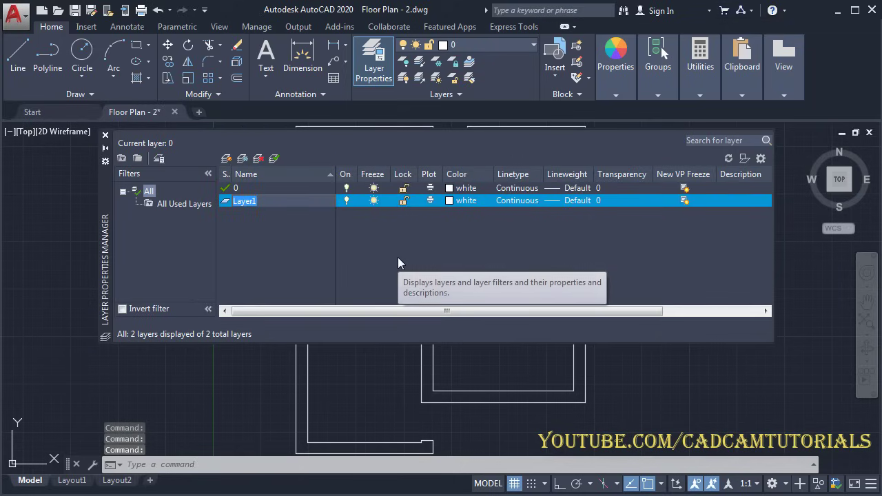
pyautogui.write('Wall')
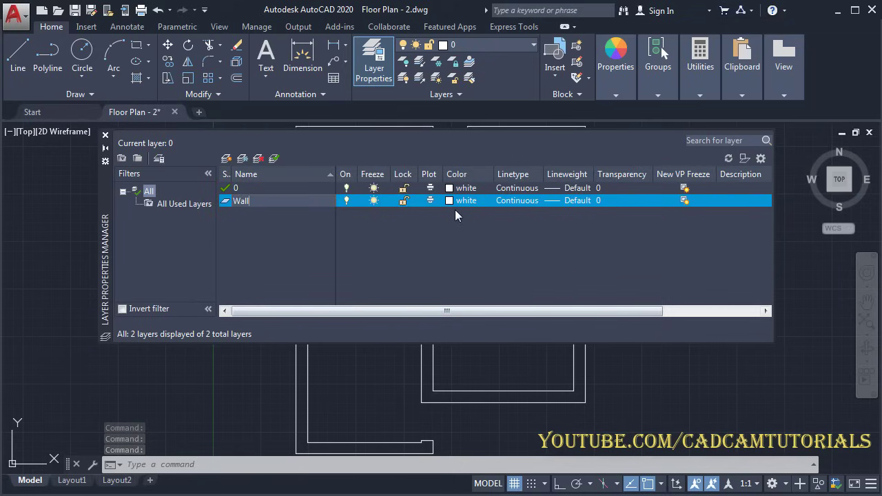
pyautogui.click(448, 201)
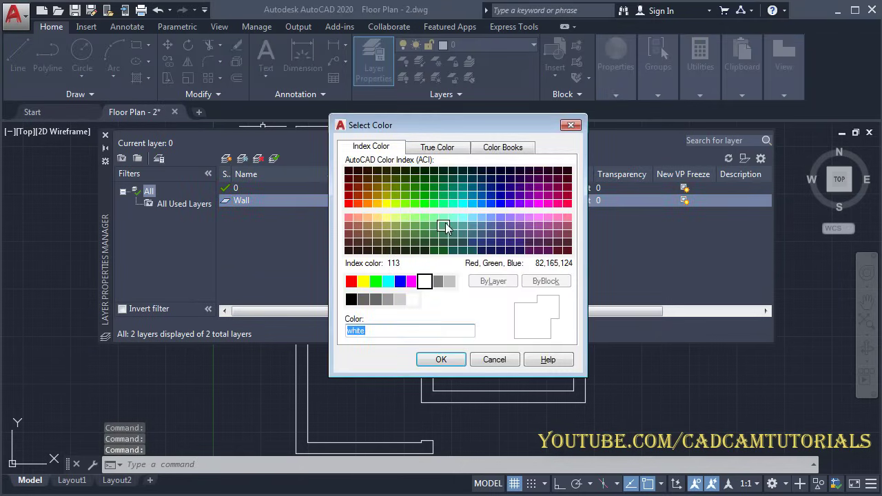
pyautogui.click(425, 203)
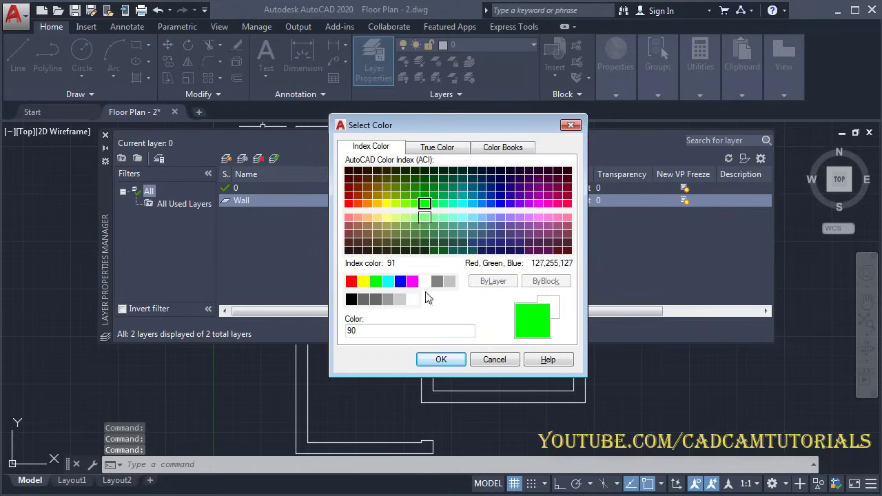
pyautogui.click(440, 359)
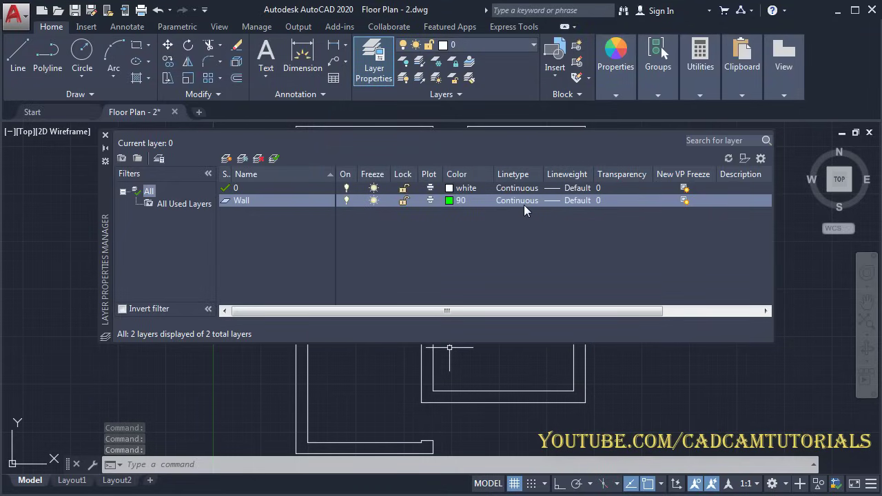
# Step: Give the Wall layer a 0.30 mm lineweight
pyautogui.click(569, 202)
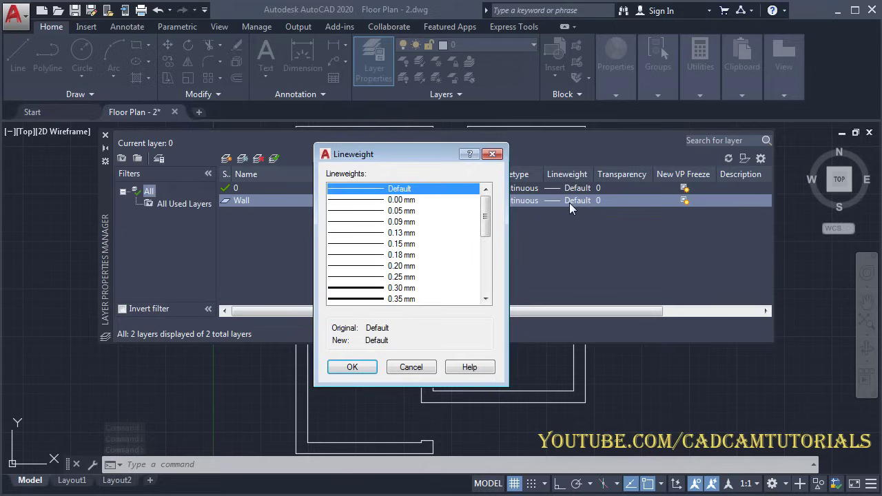
pyautogui.click(392, 289)
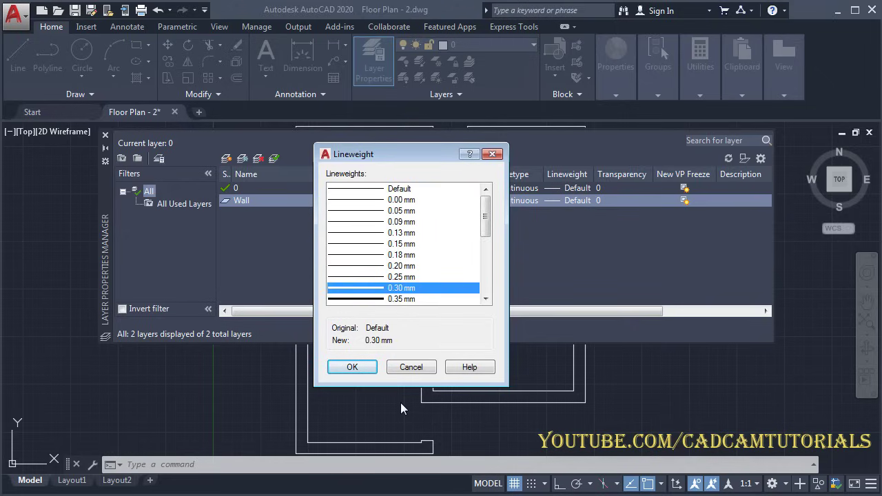
pyautogui.click(351, 367)
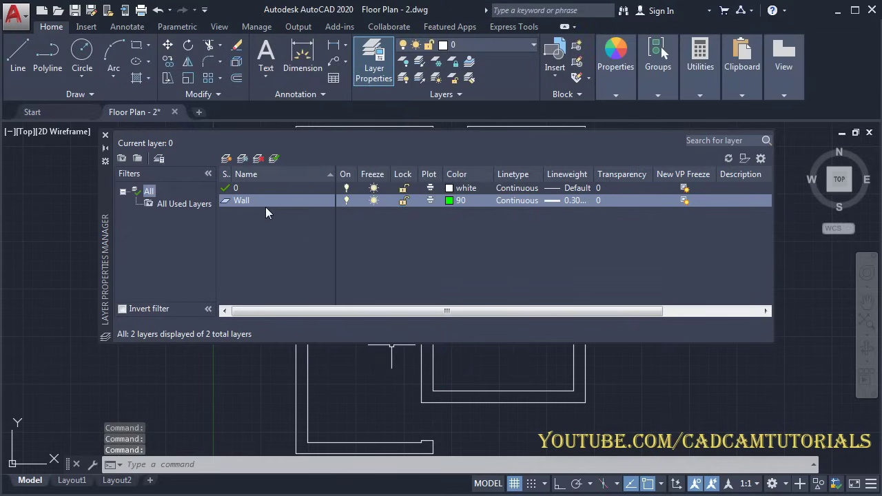
# Step: Add a new layer named Window with yellow colour 50
pyautogui.click(227, 158)
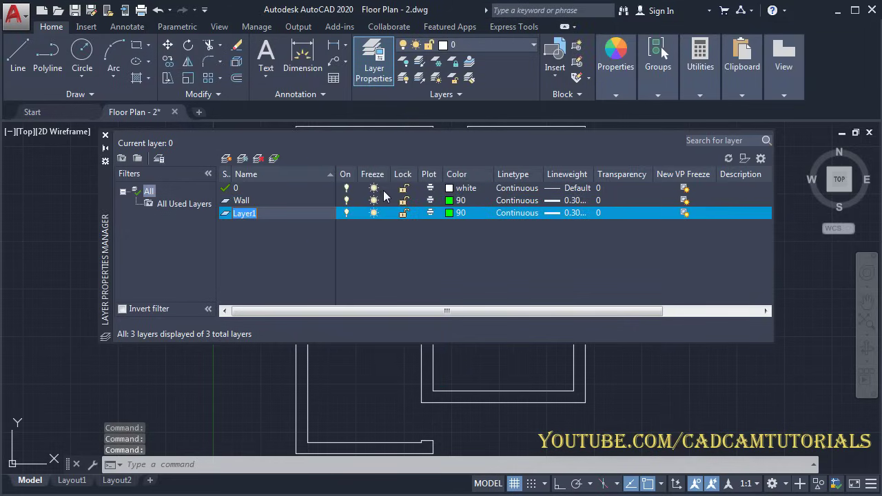
pyautogui.write('Window')
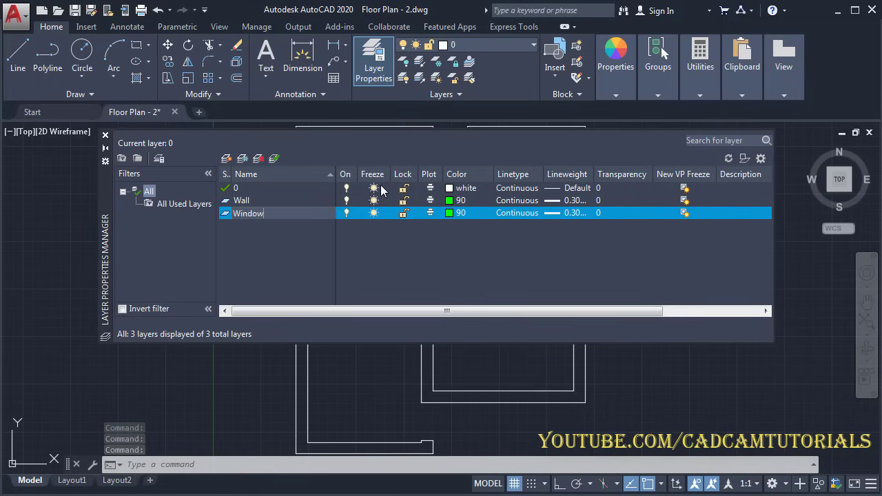
pyautogui.click(455, 213)
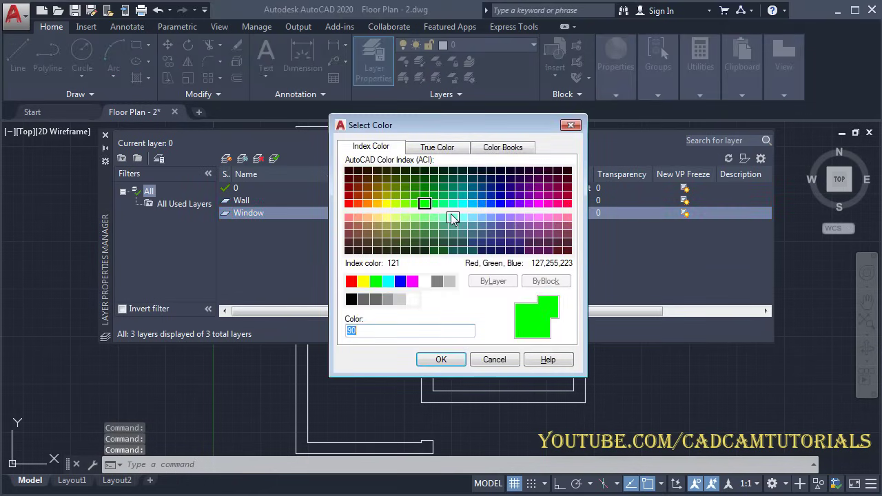
pyautogui.click(386, 203)
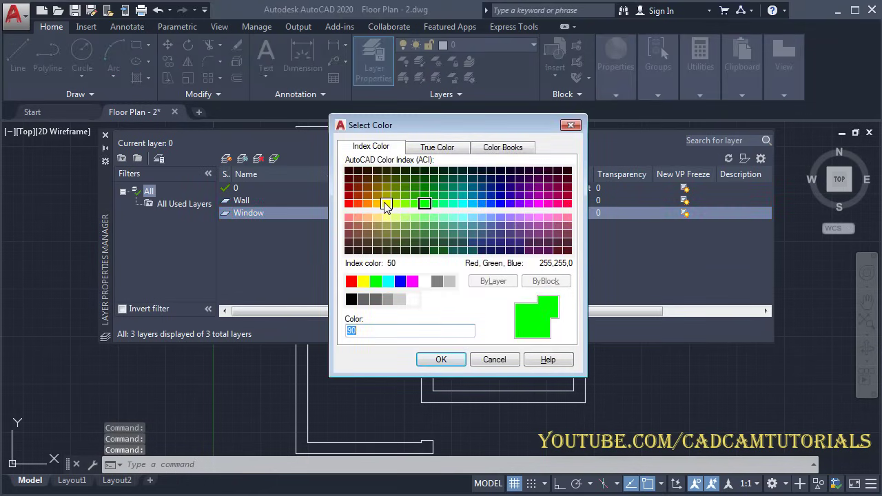
pyautogui.click(442, 366)
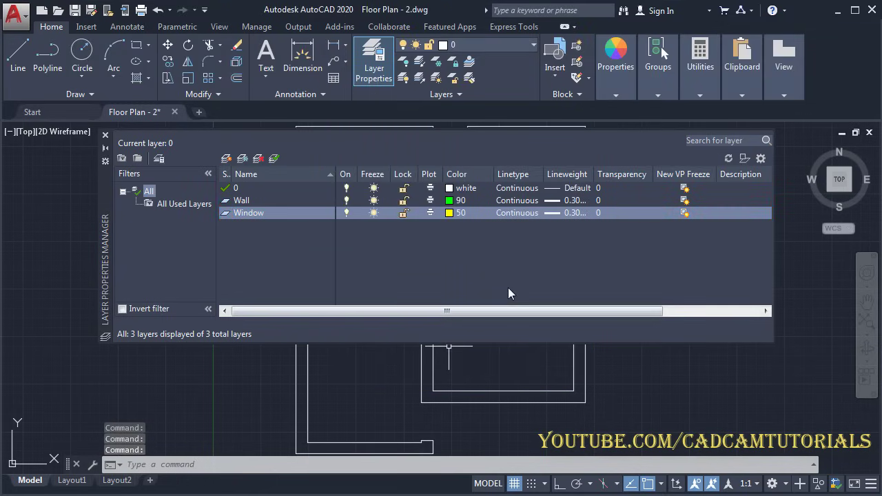
# Step: Set the Window layer's lineweight to Default
pyautogui.click(562, 213)
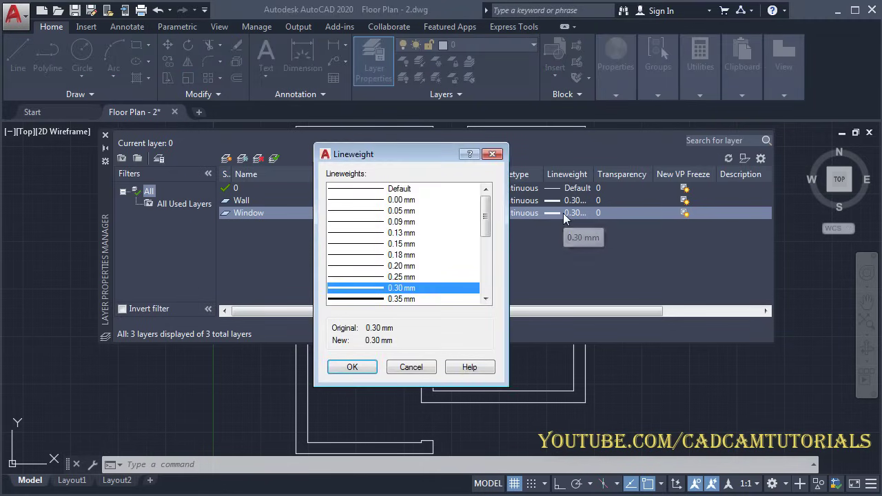
pyautogui.click(404, 190)
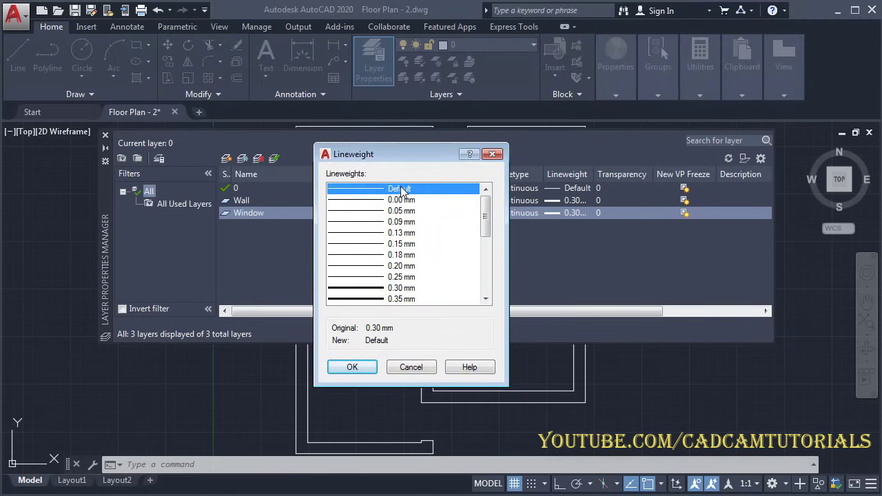
pyautogui.click(350, 366)
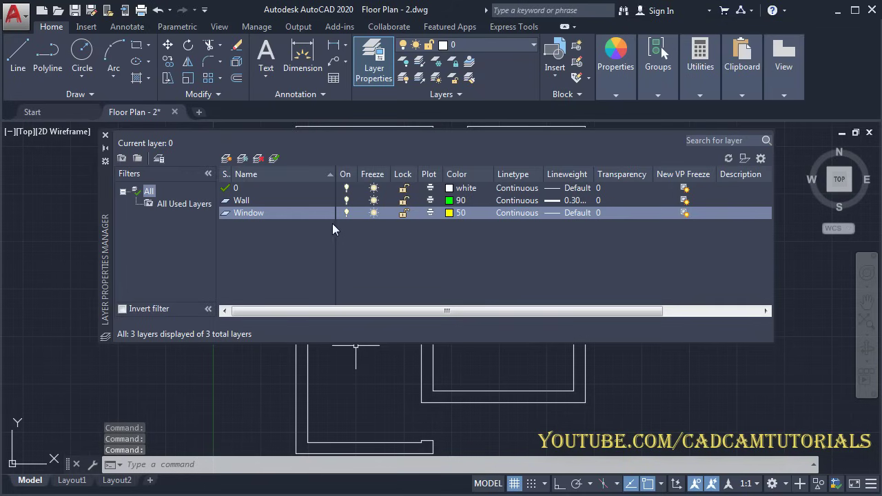
# Step: Add a new layer named Chajja coloured cyan
pyautogui.click(227, 159)
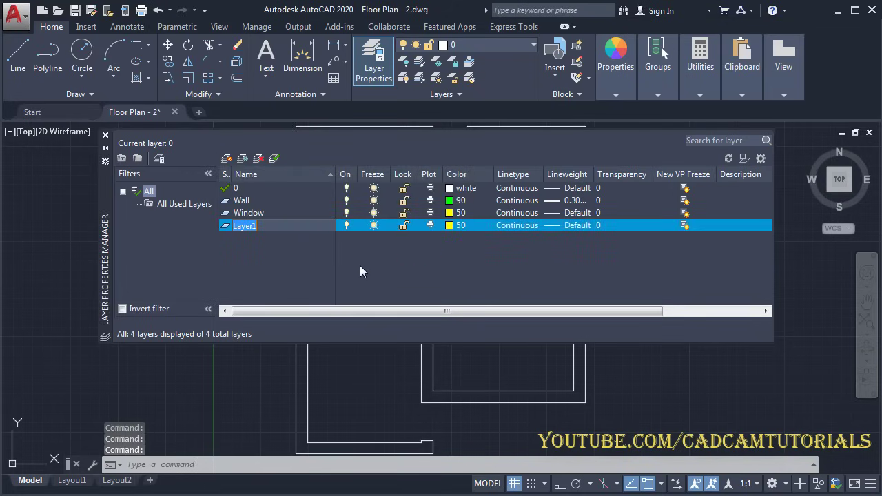
pyautogui.write('Chajja')
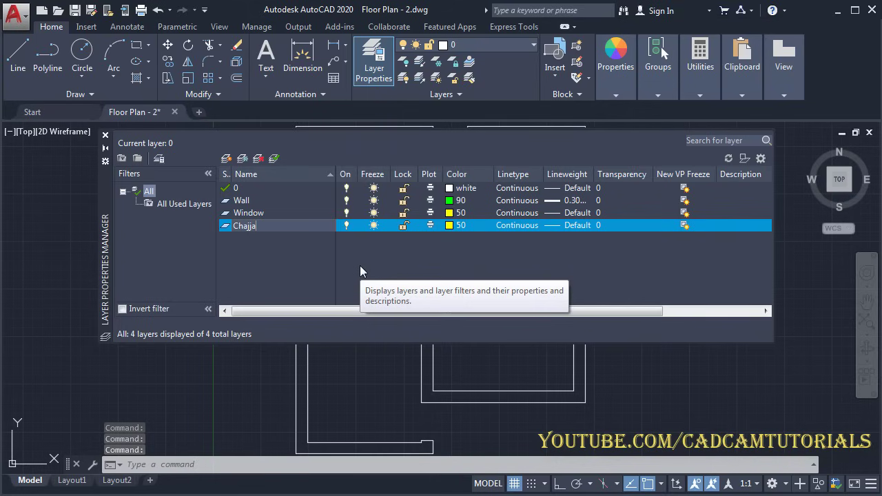
pyautogui.click(449, 227)
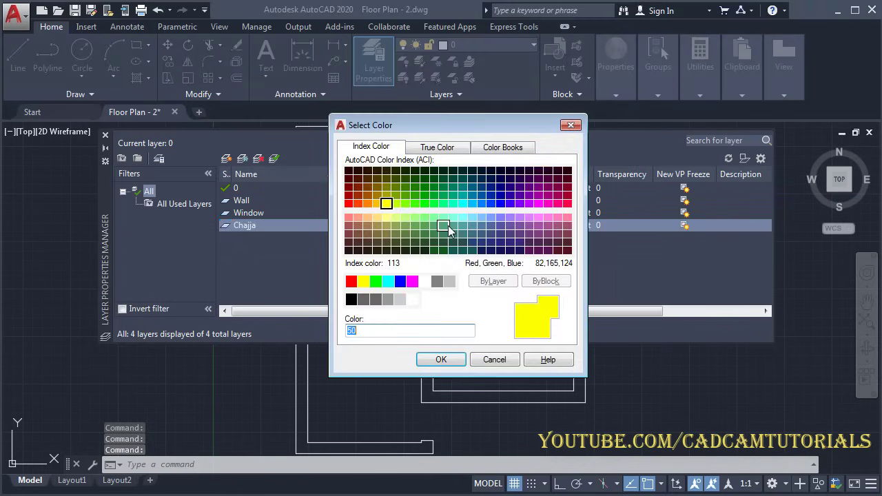
pyautogui.click(388, 281)
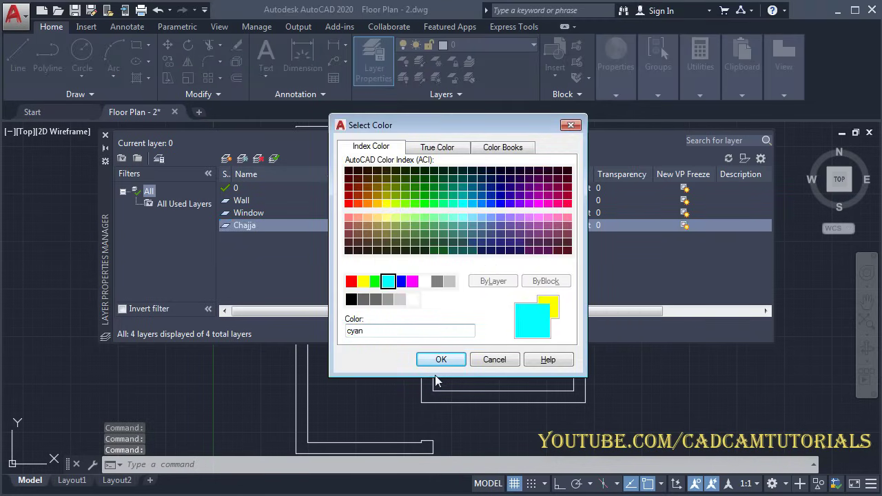
pyautogui.click(441, 359)
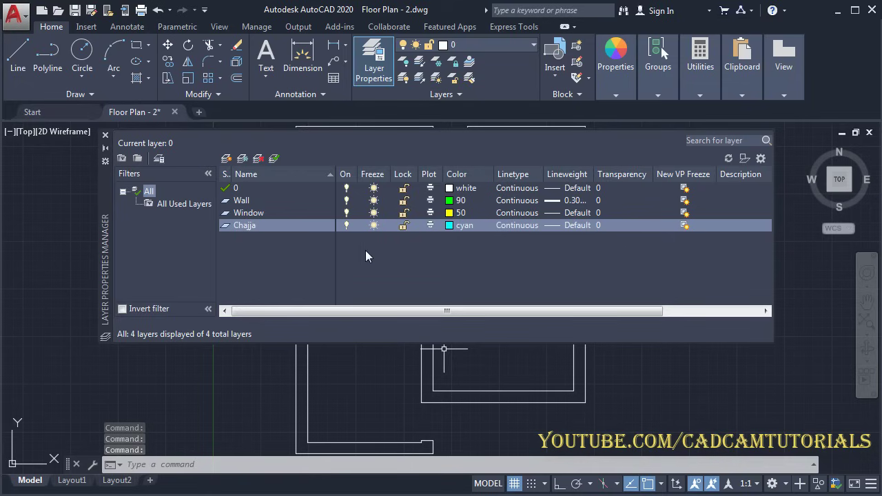
# Step: Load the HIDDEN linetype and assign it to the Chajja layer
pyautogui.click(518, 226)
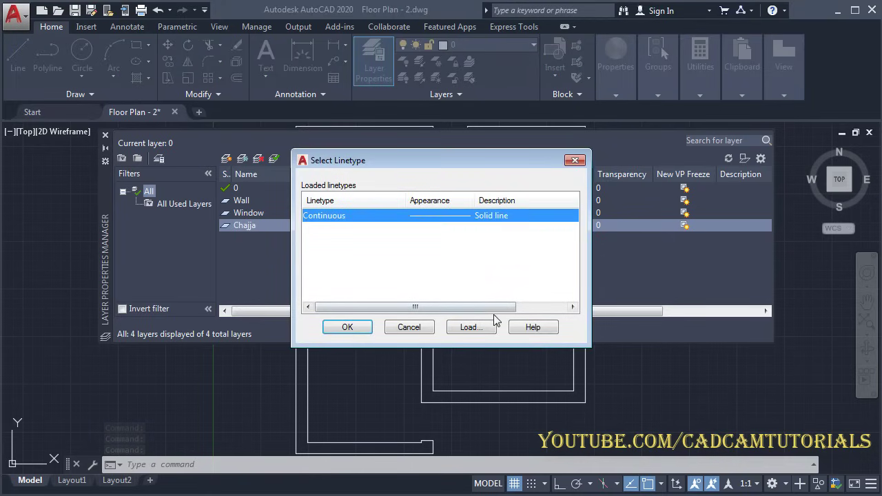
pyautogui.click(470, 327)
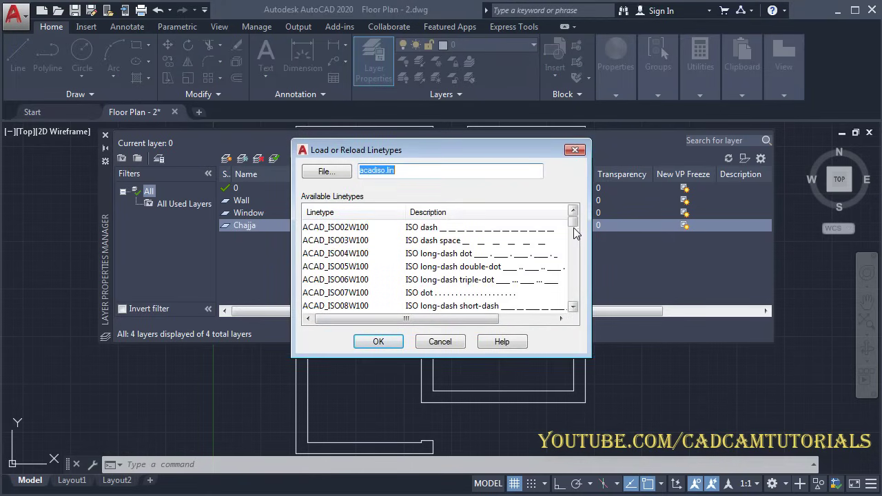
pyautogui.scroll(-6, 575, 250)
pyautogui.moveTo(574, 249); pyautogui.dragTo(573, 273)
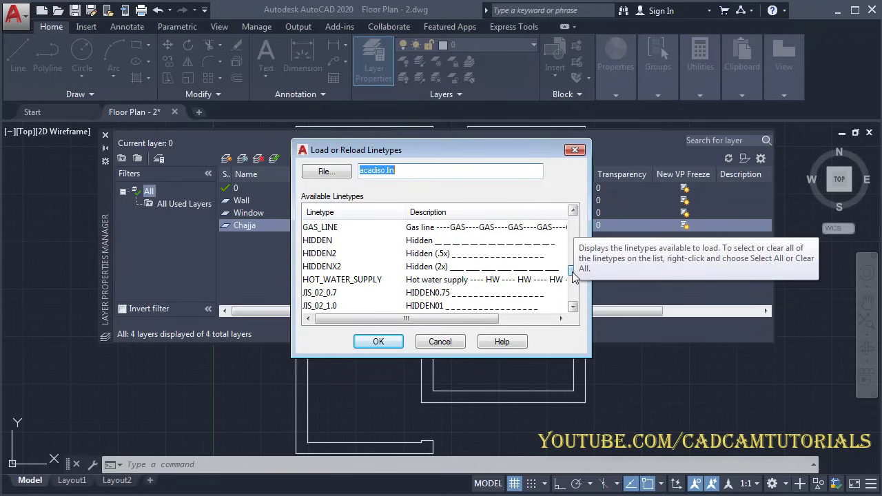
pyautogui.click(418, 241)
pyautogui.click(378, 343)
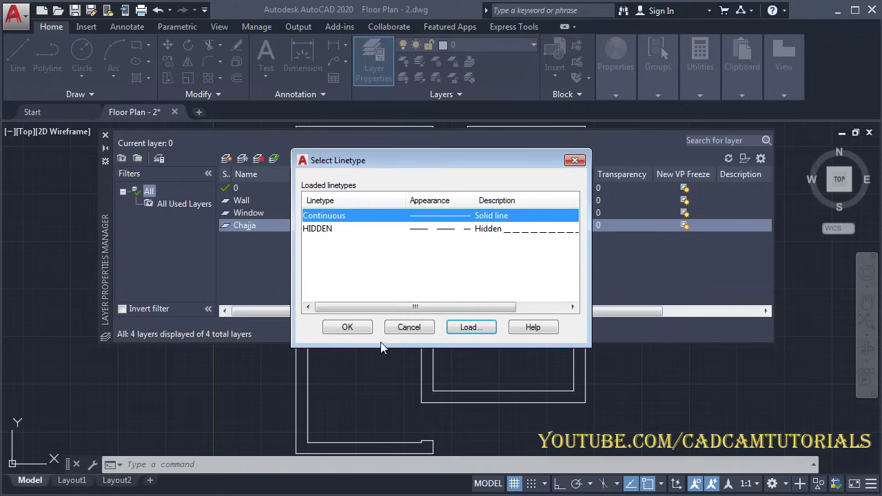
pyautogui.click(321, 230)
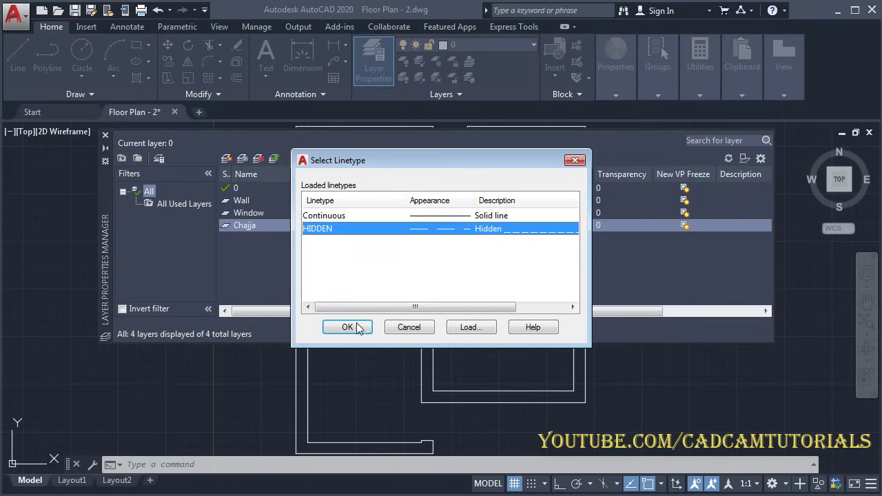
pyautogui.click(347, 328)
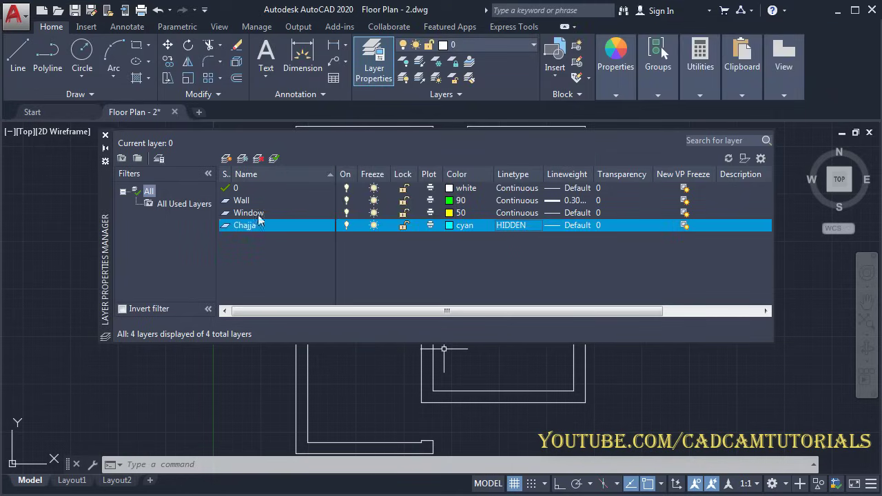
# Step: Window-select every floor-plan line and place them all on the Wall layer
pyautogui.click(105, 136)
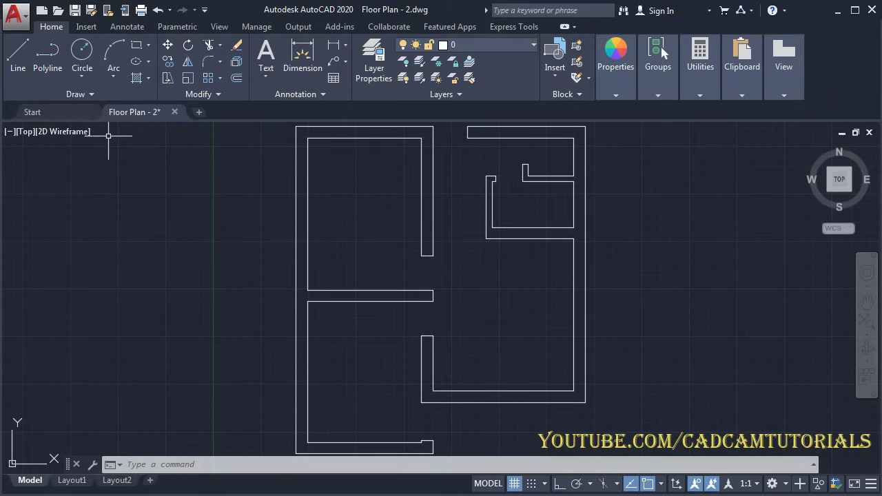
pyautogui.scroll(-2, 352, 221)
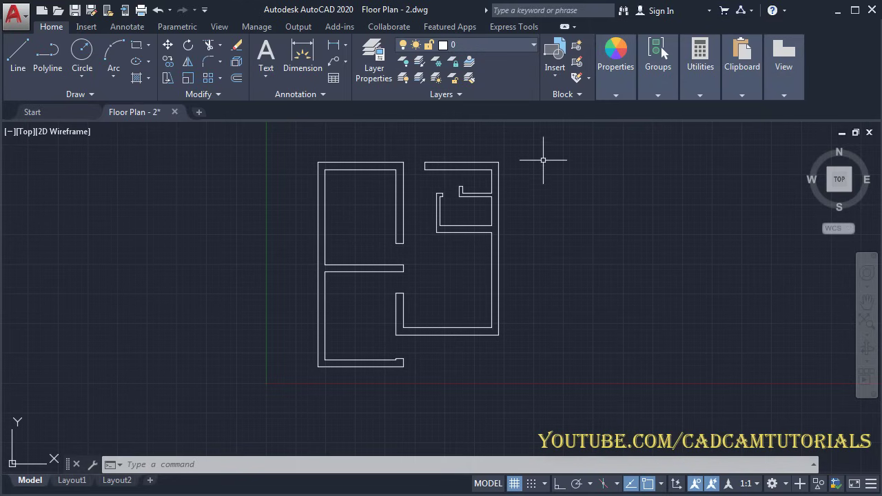
pyautogui.click(512, 148)
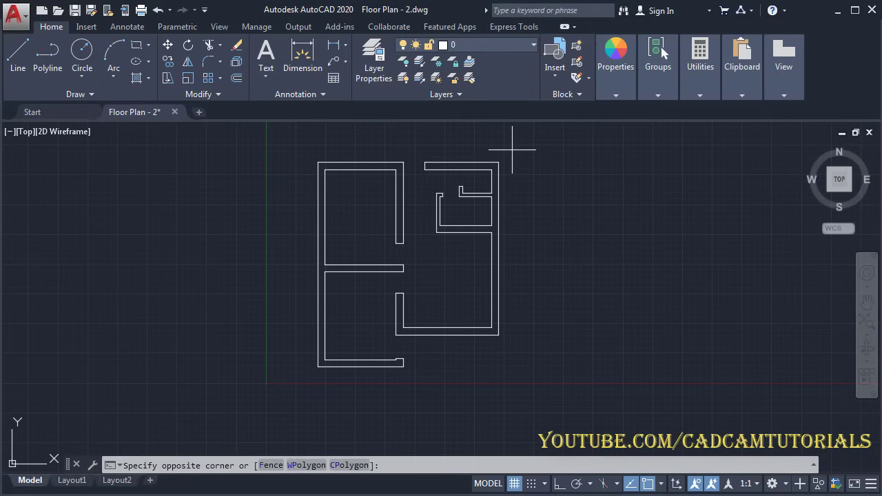
pyautogui.click(302, 382)
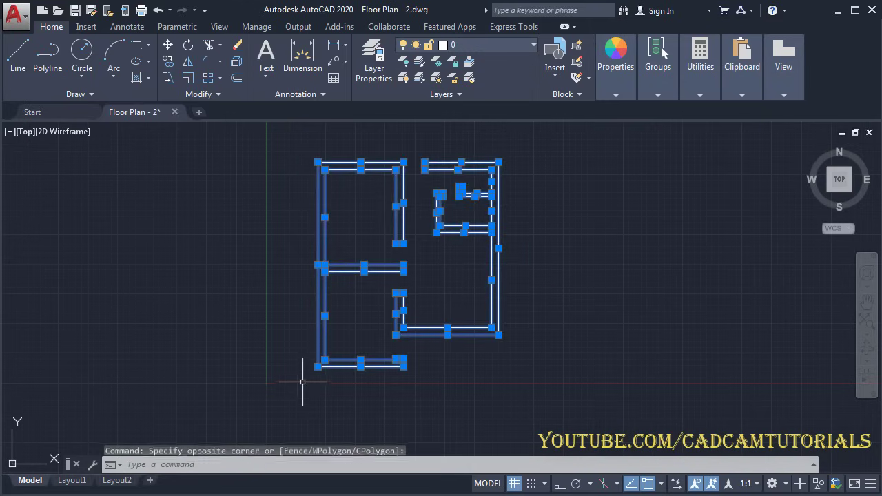
pyautogui.click(490, 44)
pyautogui.click(472, 94)
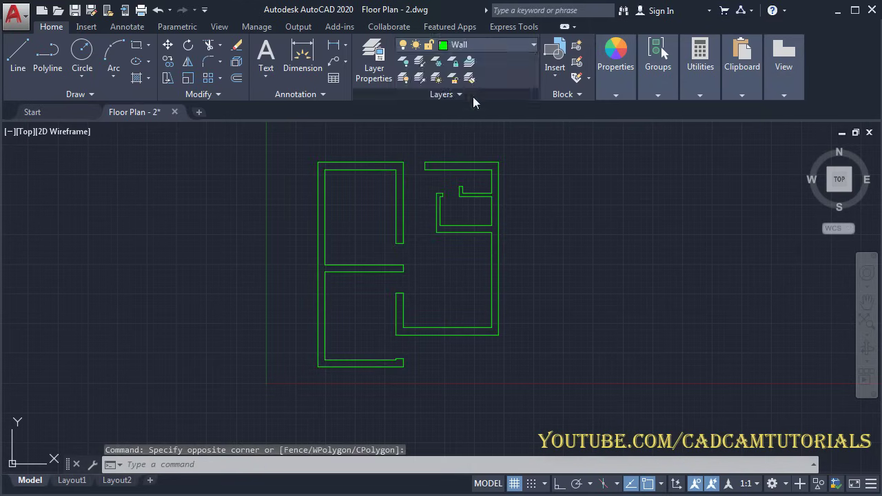
pyautogui.press('Escape')
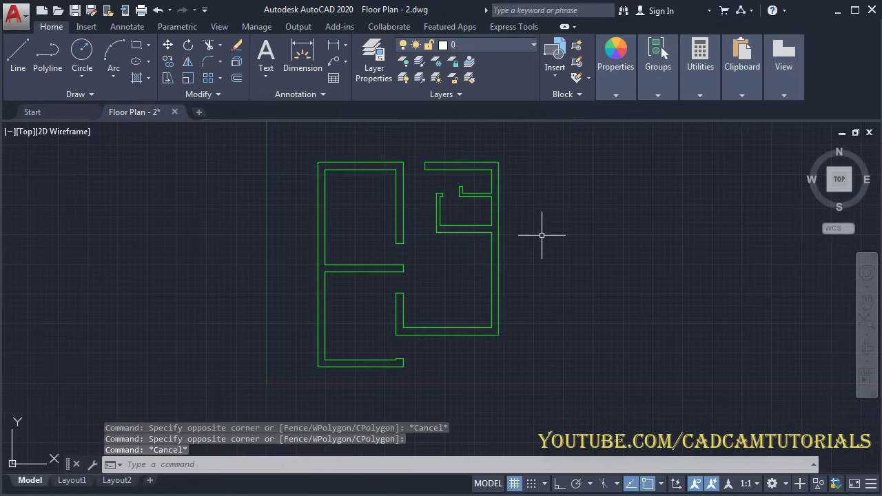
# Step: Make Window the current layer and zoom in on the plan's bottom wall
pyautogui.click(491, 44)
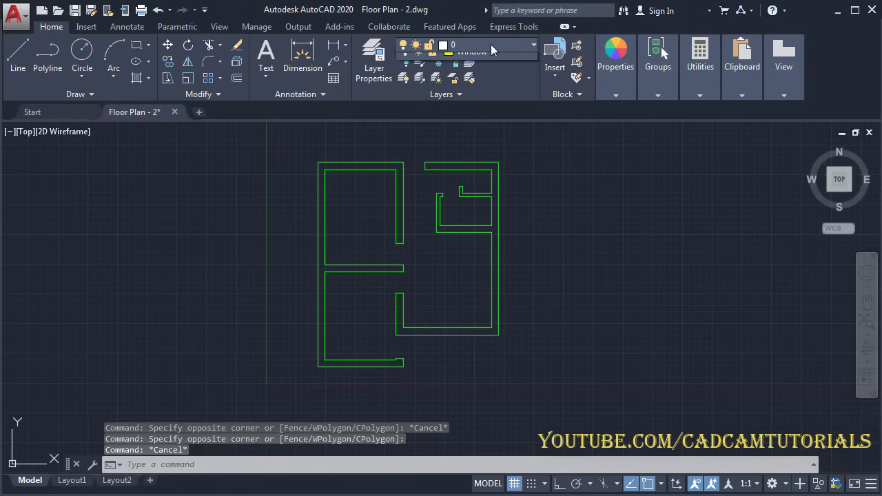
pyautogui.click(472, 112)
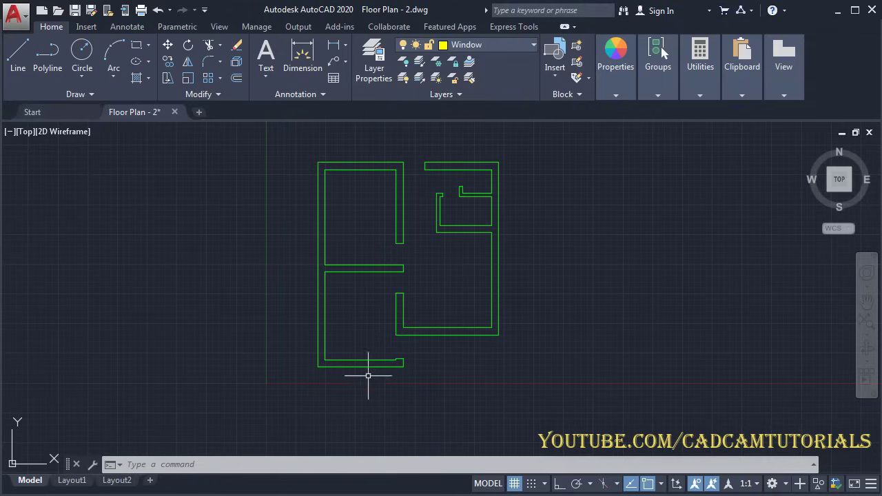
pyautogui.scroll(6, 355, 370)
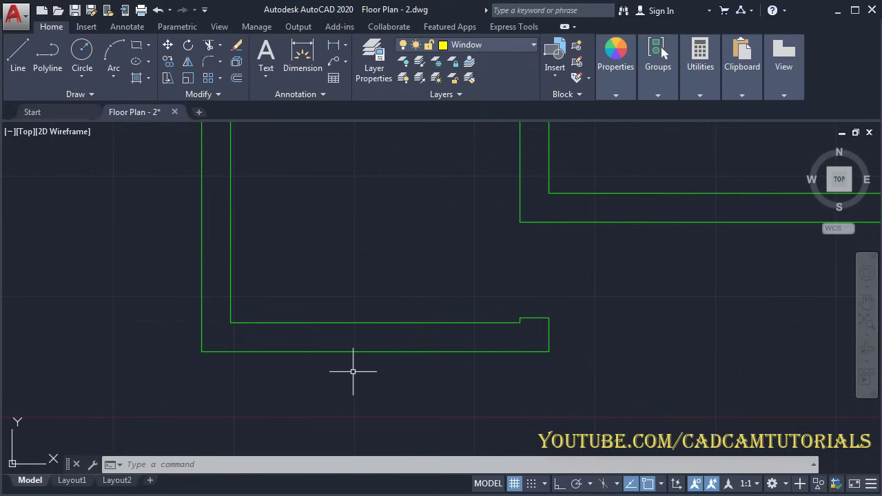
pyautogui.moveTo(327, 282); pyautogui.dragTo(377, 292, button='middle')
pyautogui.scroll(2, 385, 337)
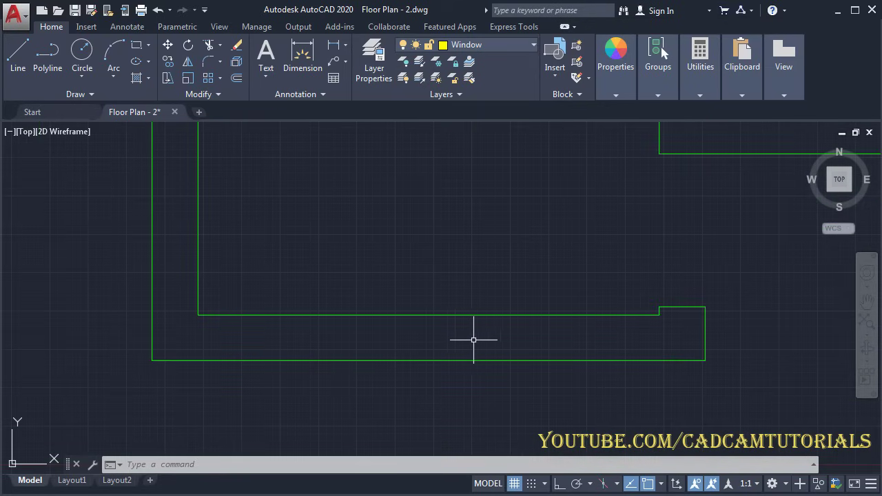
# Step: Draw a vertical line across the bottom wall from its inner edge to its outer edge
pyautogui.click(19, 74)
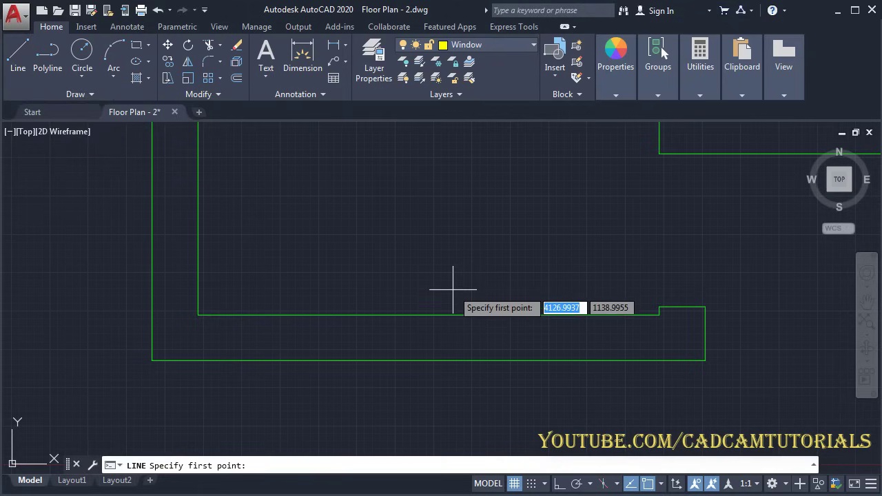
pyautogui.click(428, 314)
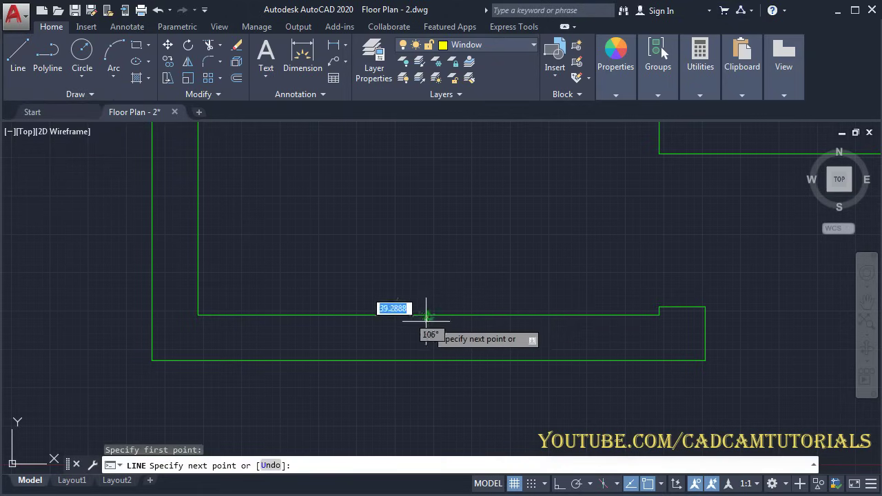
pyautogui.click(429, 361)
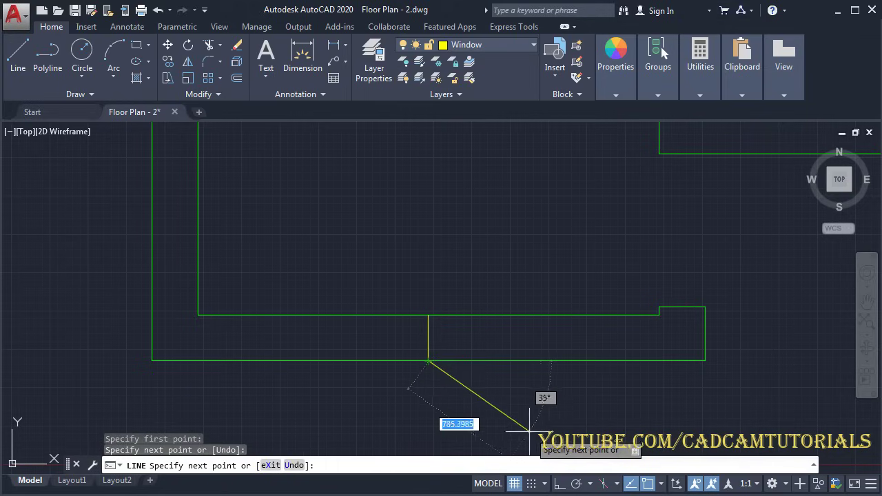
pyautogui.press('Return')
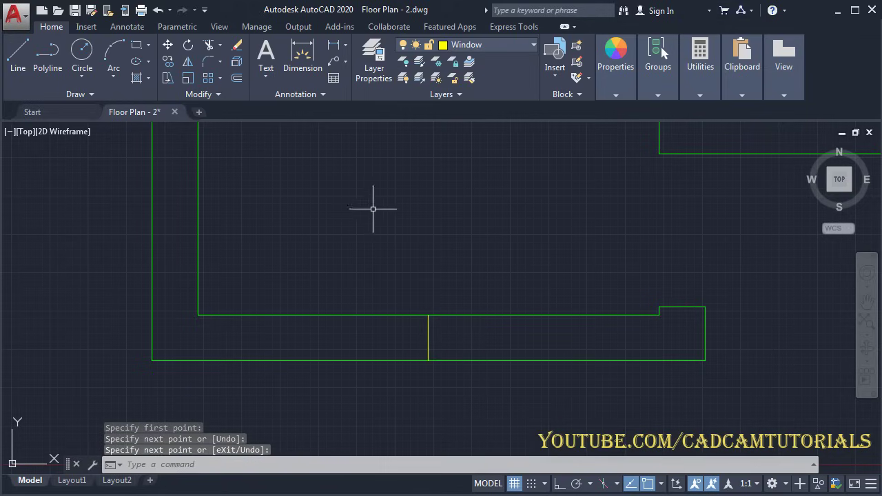
# Step: Offset the yellow line 750 units to the right and 750 units to the left
pyautogui.click(237, 78)
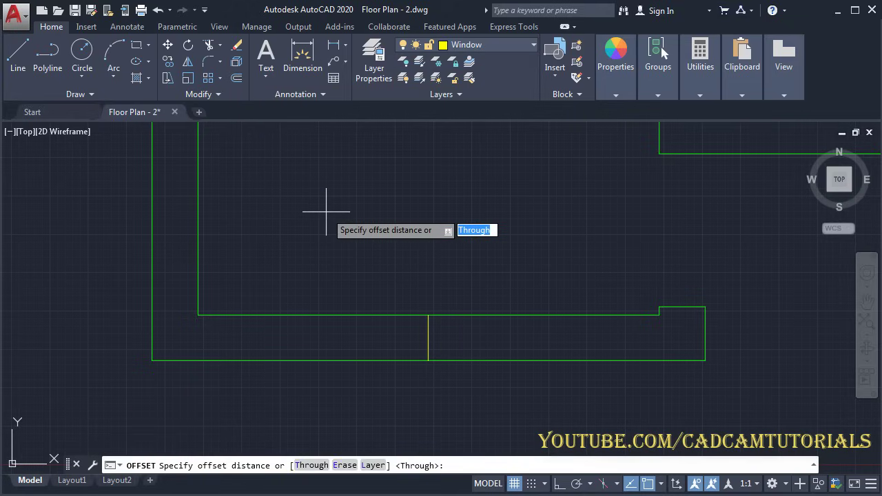
pyautogui.write('750')
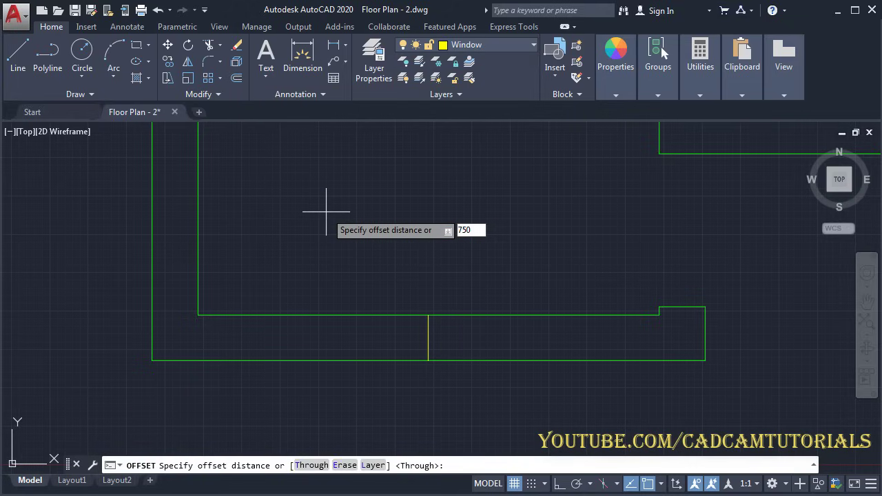
pyautogui.press('Return')
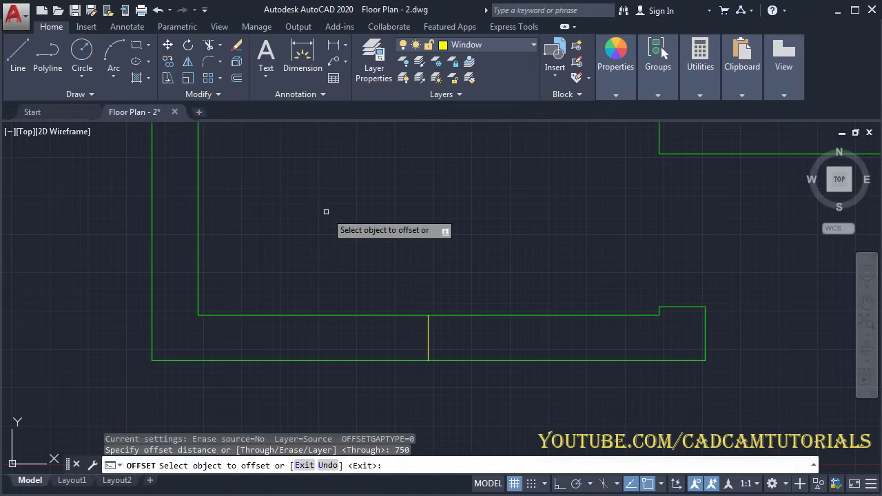
pyautogui.click(426, 336)
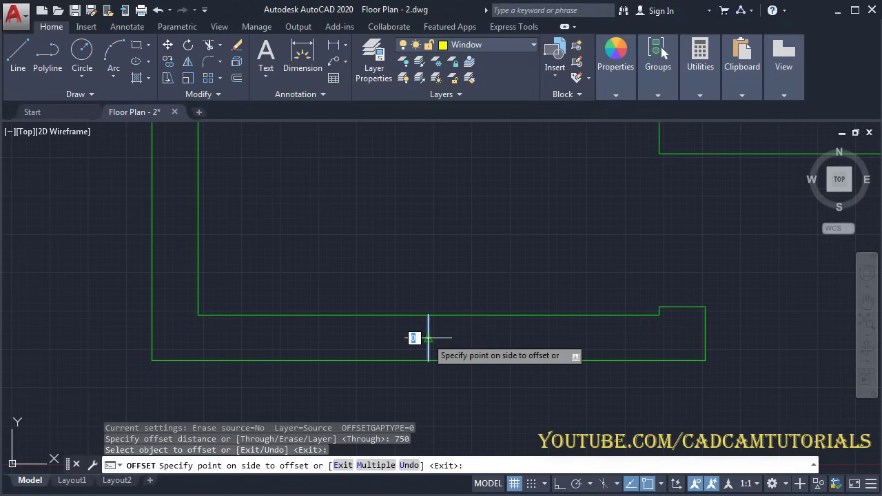
pyautogui.click(515, 338)
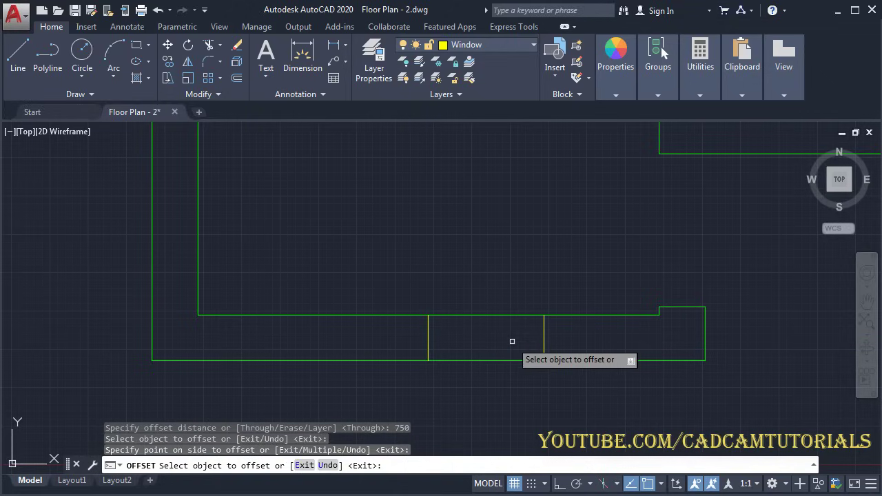
pyautogui.click(427, 345)
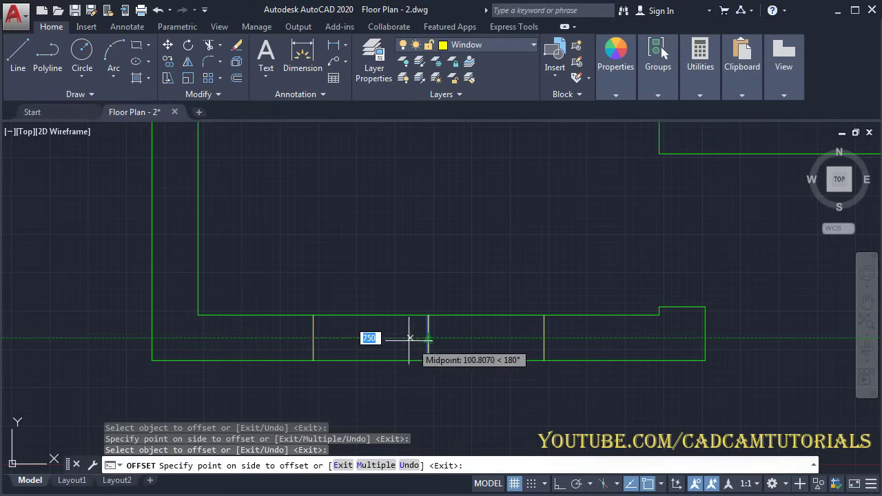
pyautogui.click(346, 337)
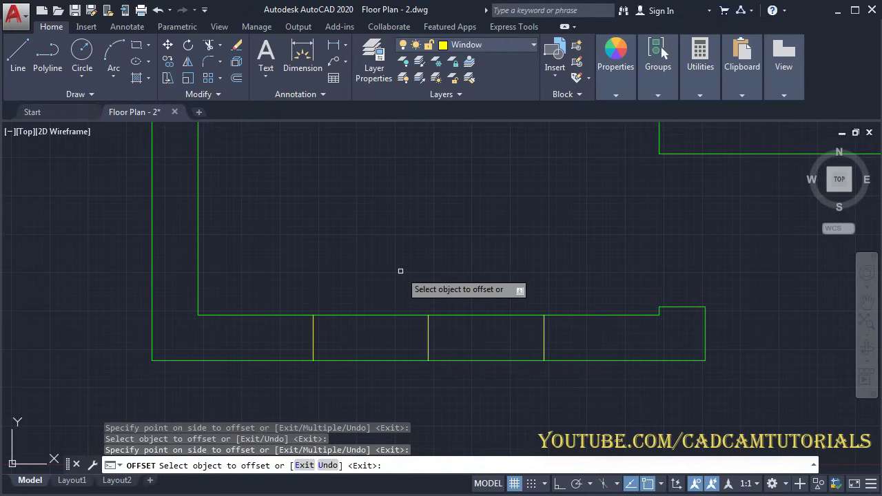
pyautogui.press('Return')
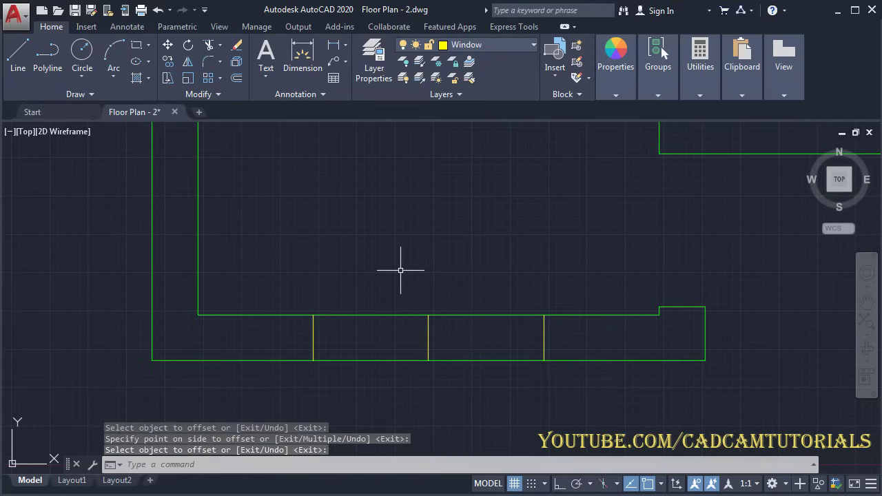
# Step: Erase the original middle yellow line with the E command
pyautogui.write('E')
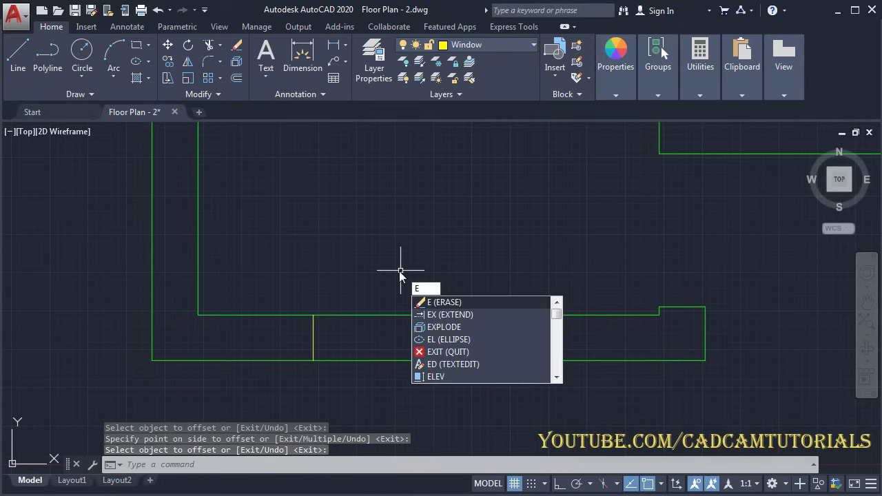
pyautogui.press('Return')
pyautogui.click(429, 329)
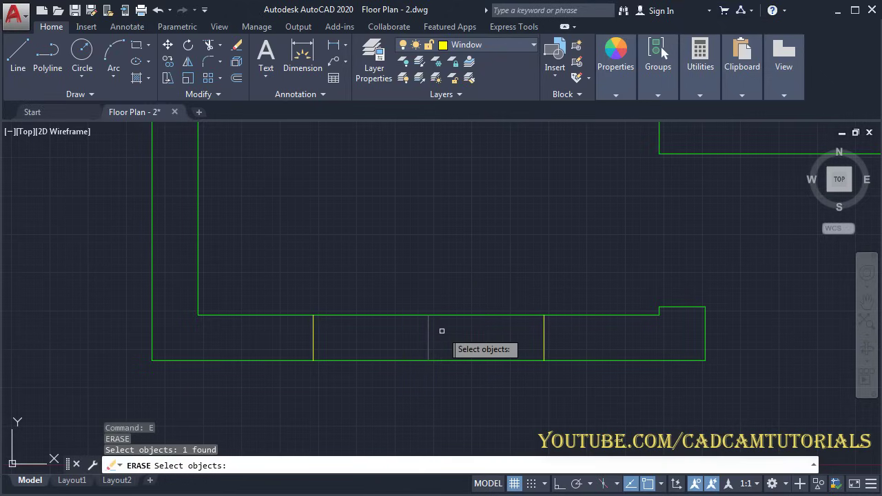
pyautogui.press('Return')
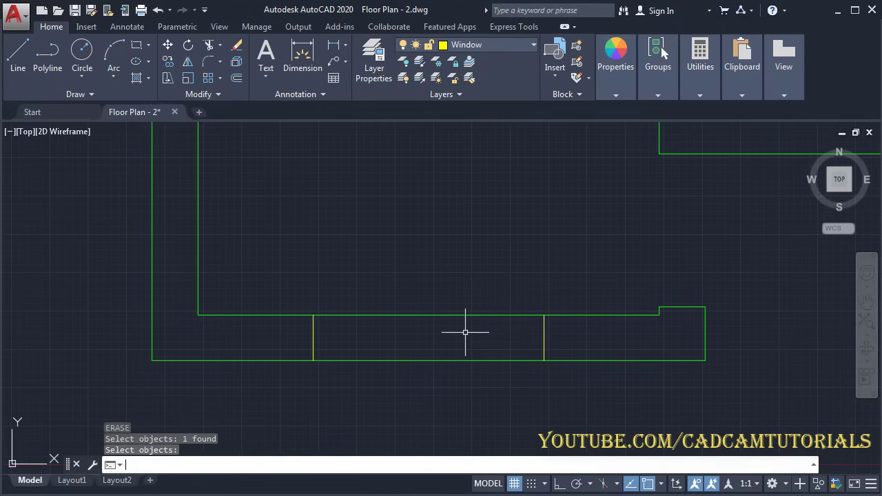
# Step: Offset the bottom wall's inner edge twice at 100 to create two lines inside the wall
pyautogui.click(236, 79)
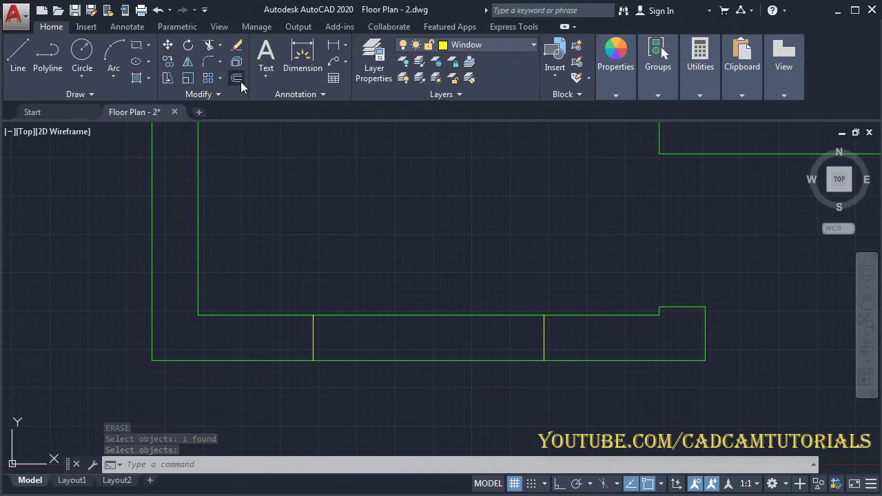
pyautogui.write('100')
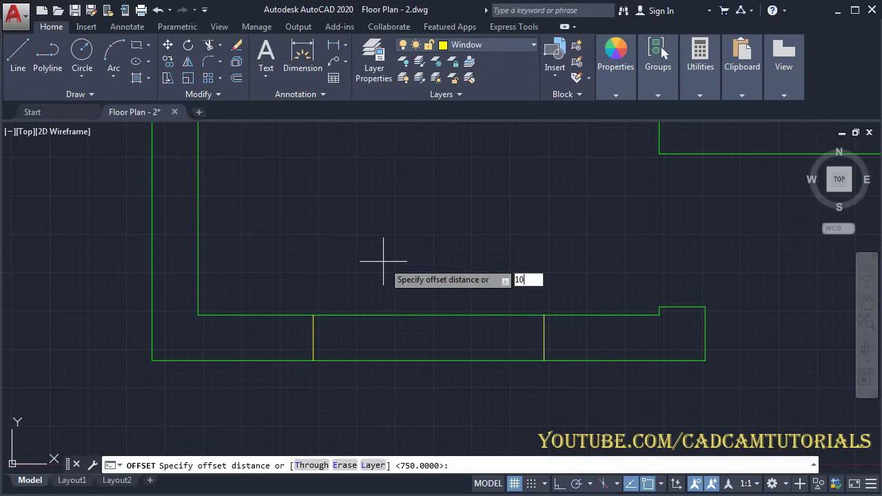
pyautogui.press('Return')
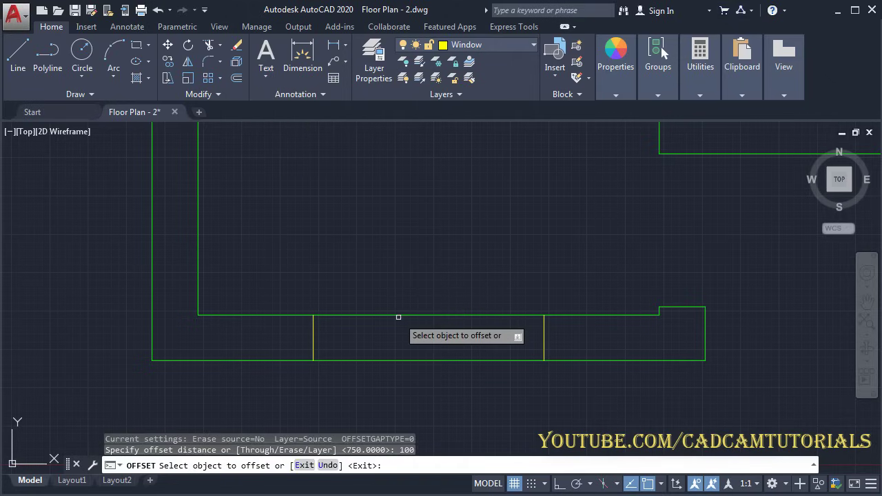
pyautogui.click(398, 314)
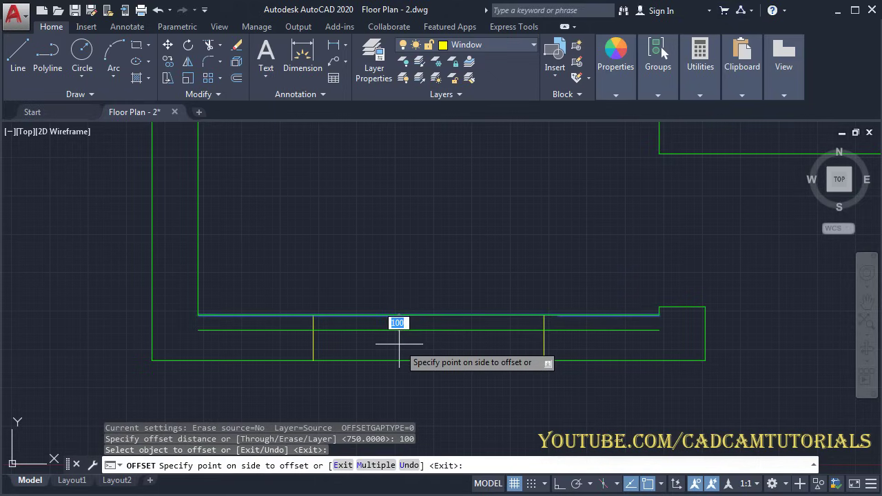
pyautogui.click(399, 339)
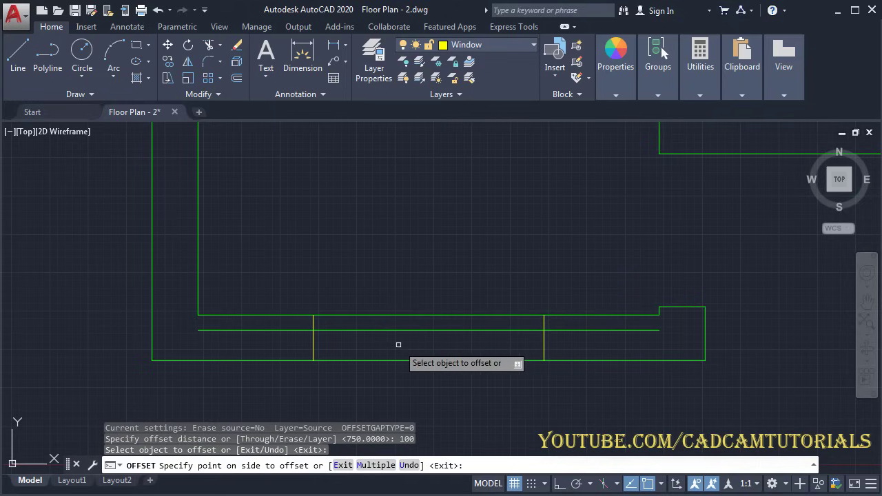
pyautogui.click(455, 330)
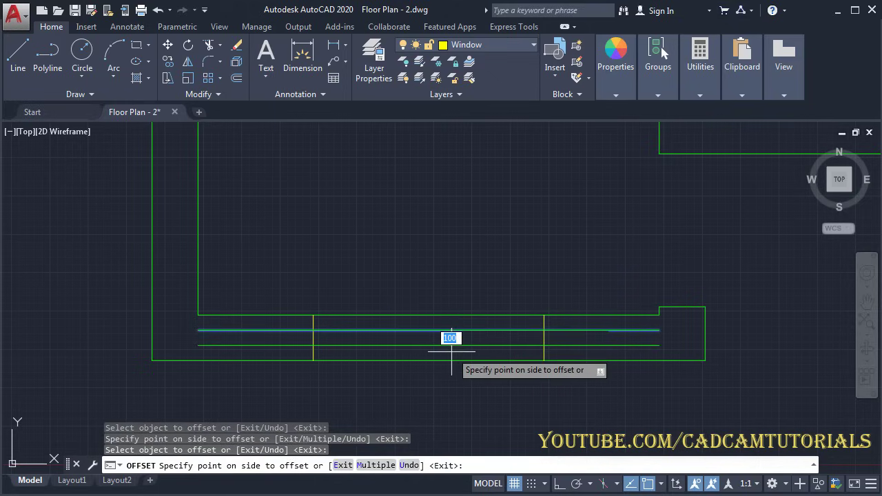
pyautogui.click(451, 350)
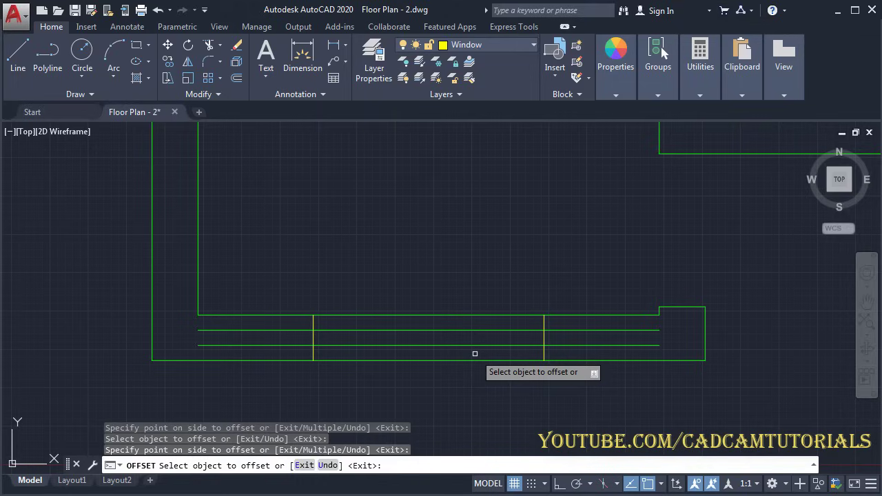
pyautogui.press('Escape')
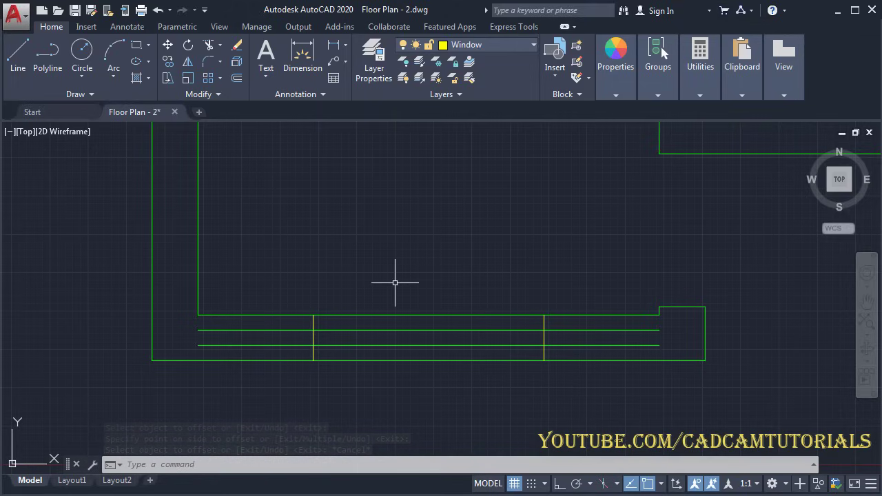
# Step: Trim the two middle lines back to the yellow jambs and select both window lines
pyautogui.write('TR')
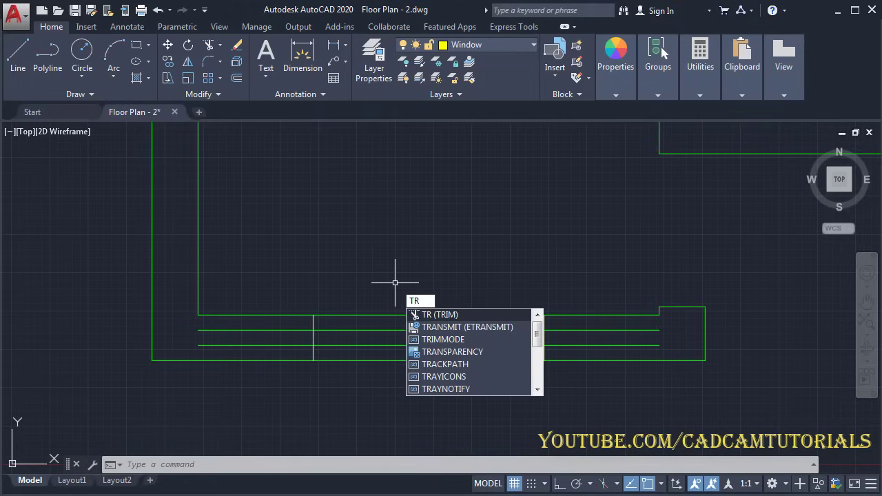
pyautogui.press('Return')
pyautogui.press('Return')
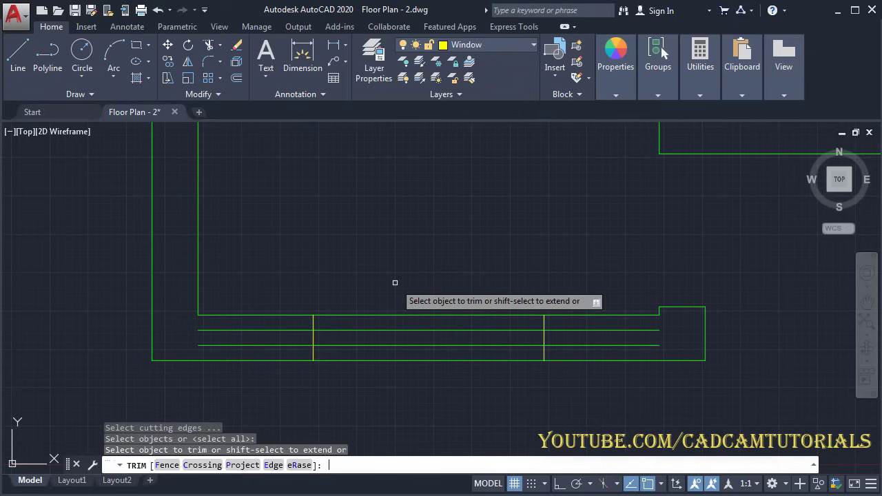
pyautogui.click(283, 323)
pyautogui.click(258, 349)
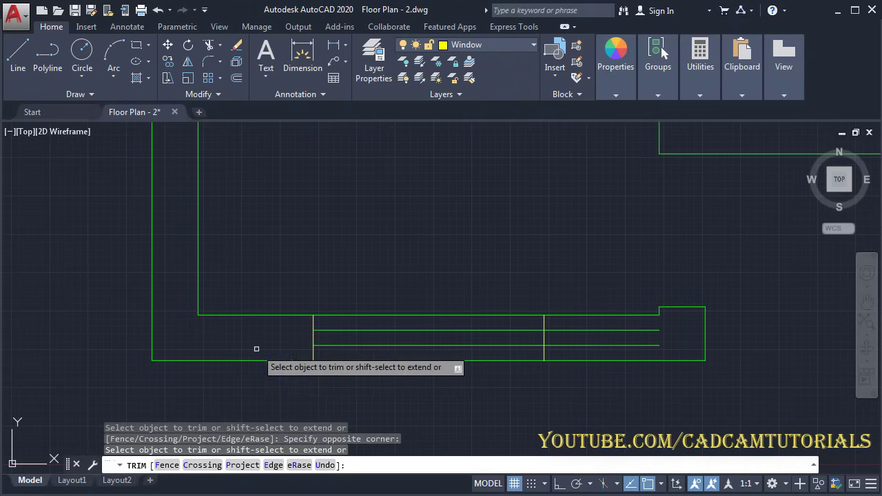
pyautogui.click(616, 333)
pyautogui.click(593, 349)
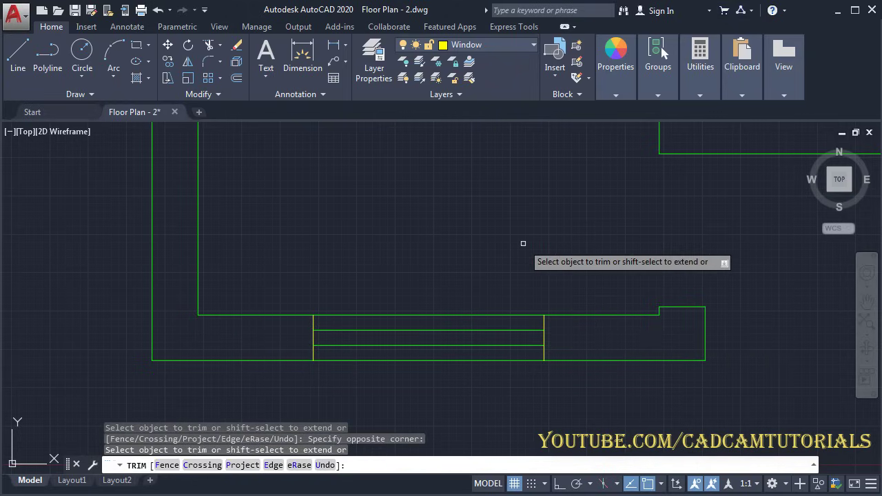
pyautogui.press('Return')
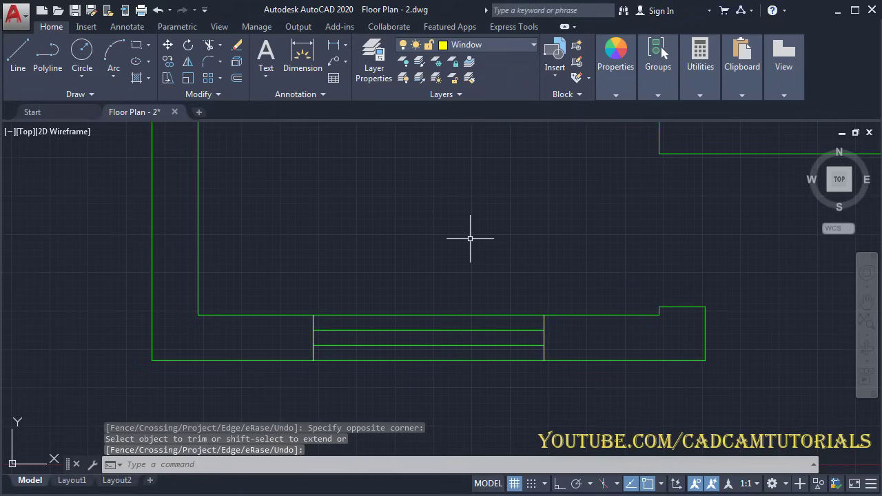
pyautogui.click(467, 353)
pyautogui.click(433, 323)
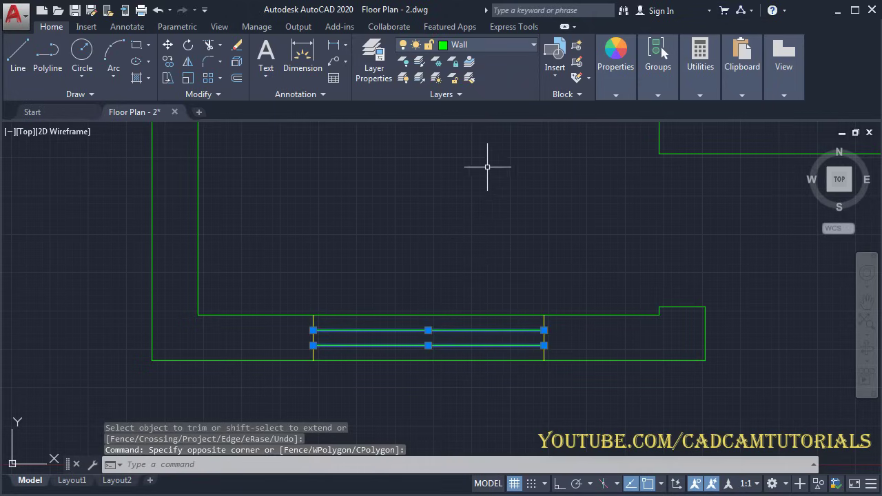
# Step: Move the two selected lines onto the Window layer, then make Chajja the current layer
pyautogui.click(476, 44)
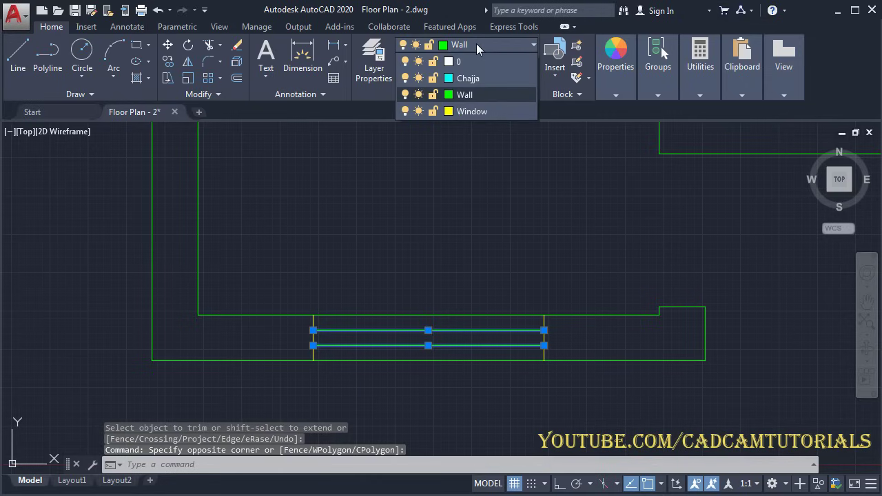
pyautogui.click(483, 114)
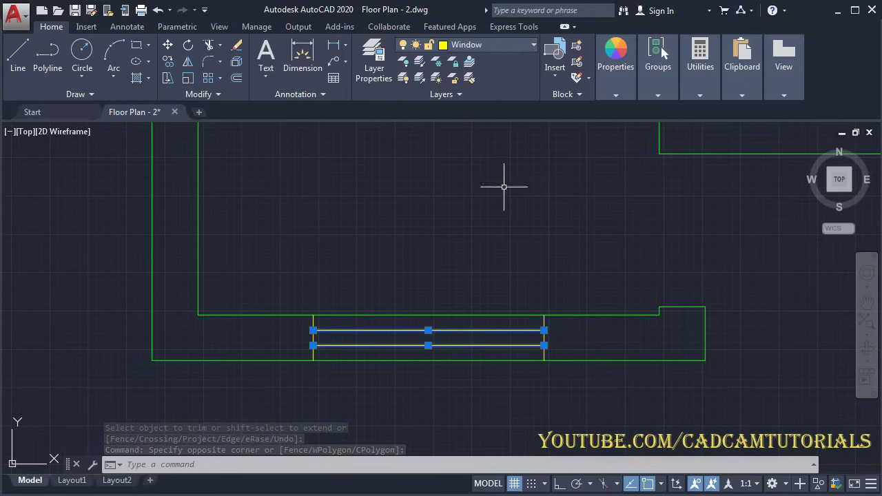
pyautogui.press('Escape')
pyautogui.press('Escape')
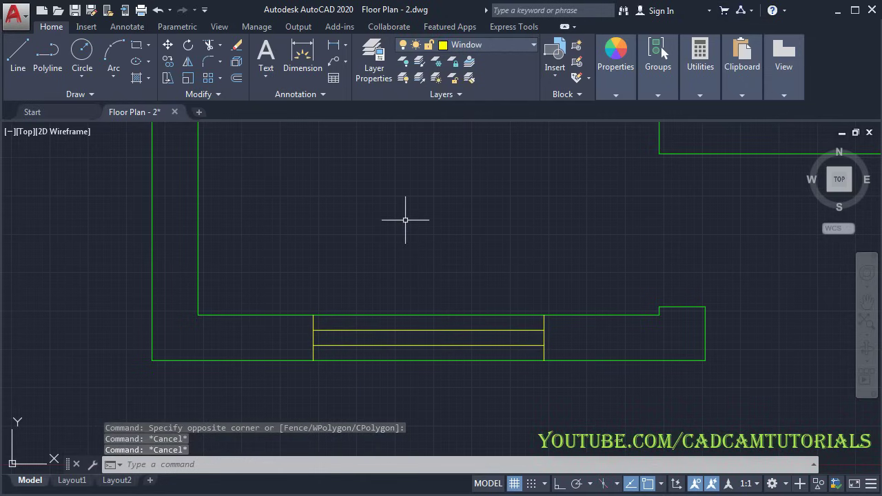
pyautogui.scroll(-3, 414, 235)
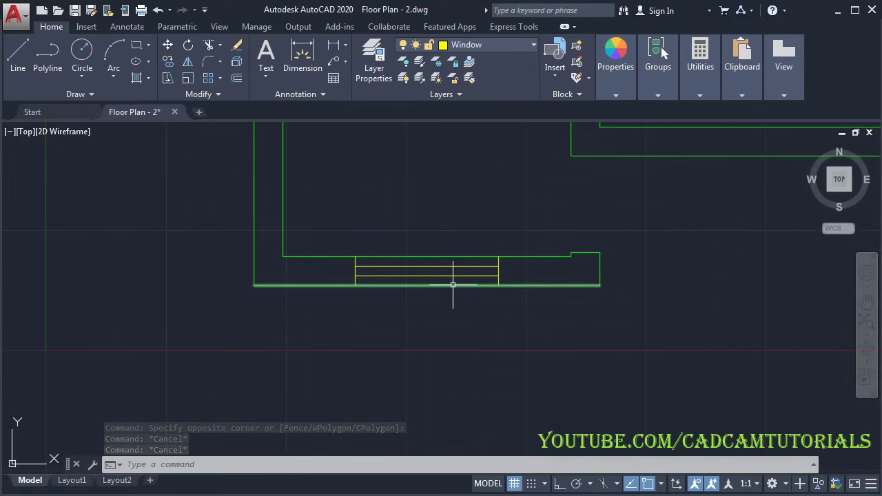
pyautogui.click(496, 45)
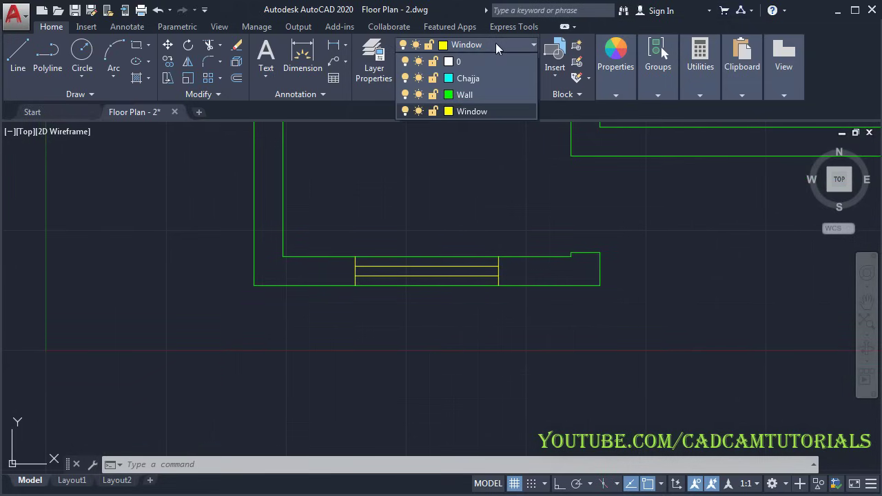
pyautogui.click(475, 79)
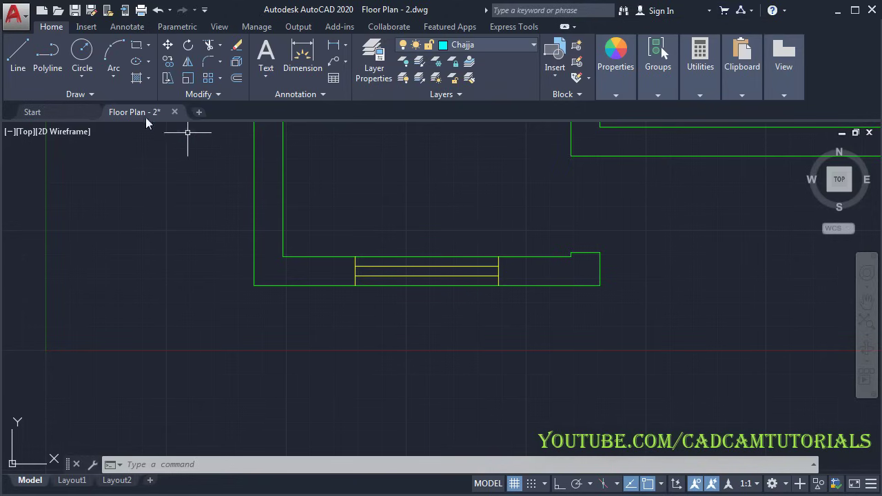
# Step: Draw a three-sided chajja outline starting 100 left of the window jamb: 600 down, 1700 across, back to the wall
pyautogui.click(18, 58)
pyautogui.scroll(4, 352, 302)
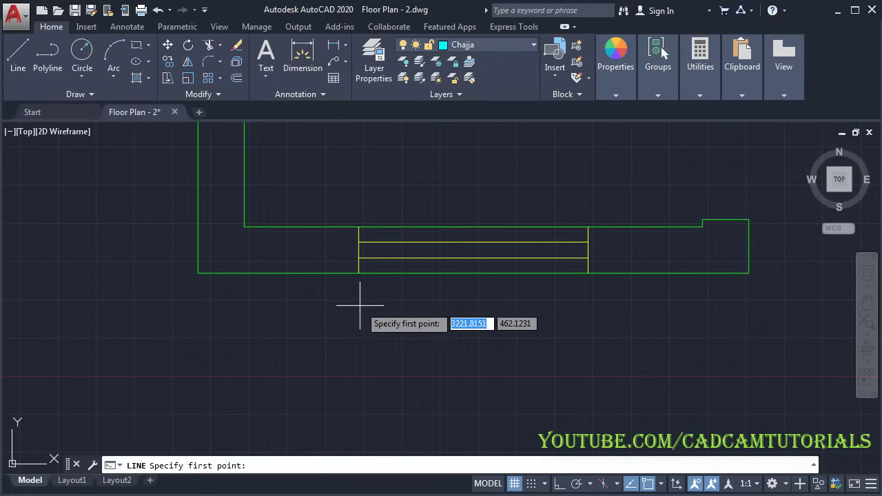
pyautogui.moveTo(359, 296); pyautogui.dragTo(373, 300, button='middle')
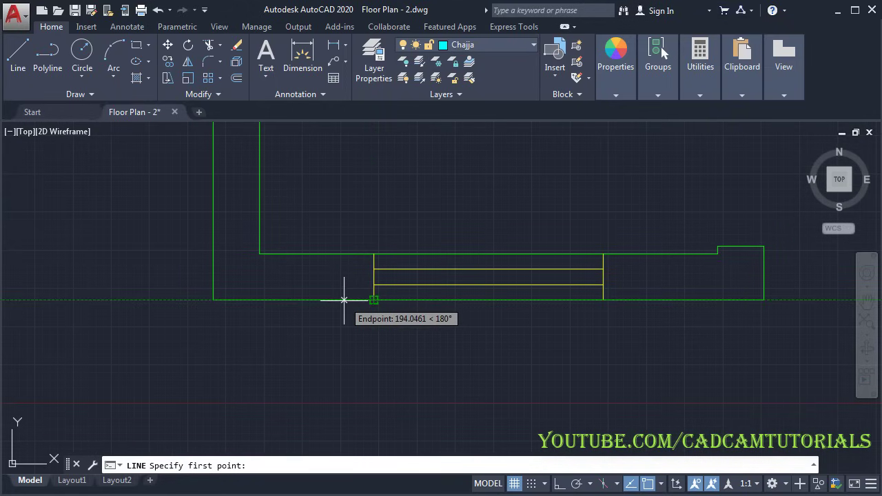
pyautogui.write('100')
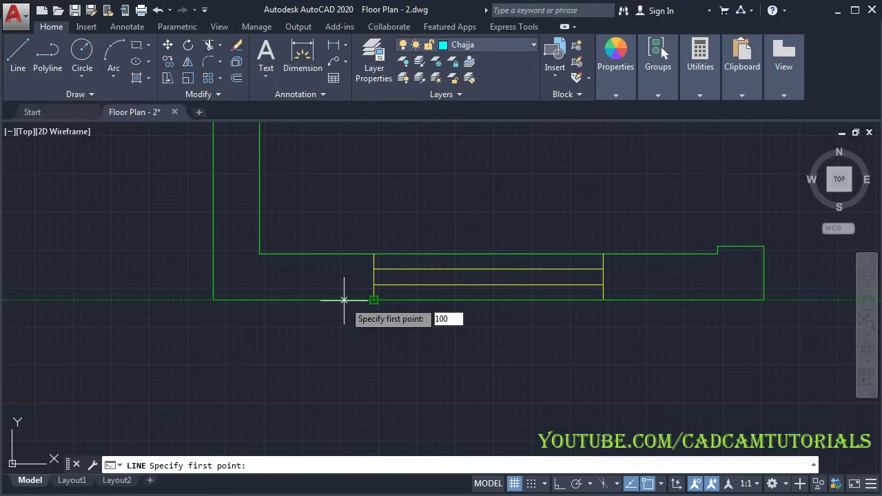
pyautogui.press('Return')
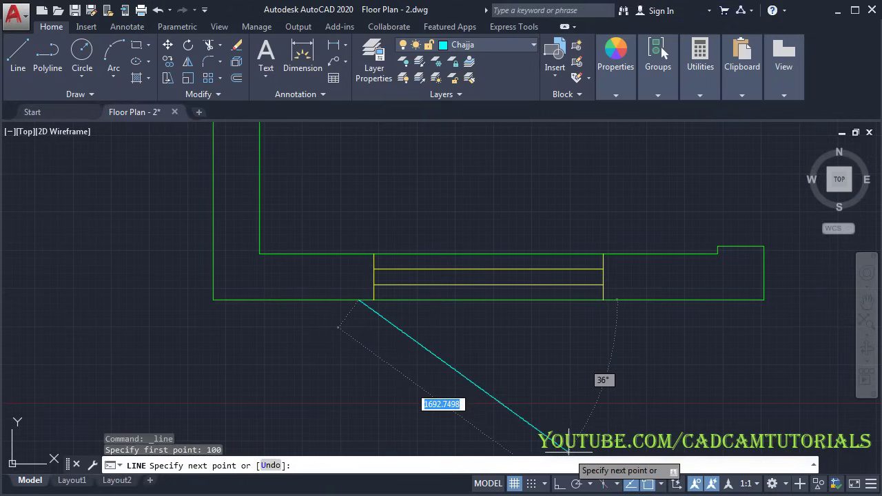
pyautogui.click(558, 484)
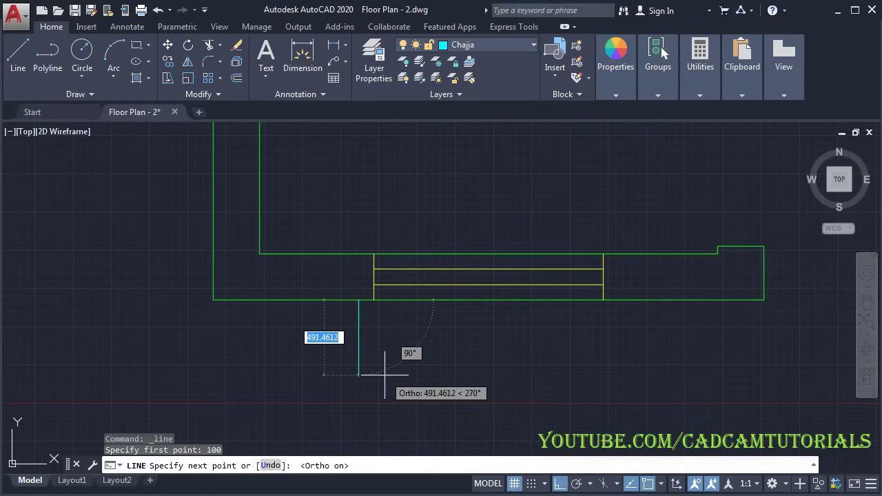
pyautogui.write('6')
pyautogui.press('Return')
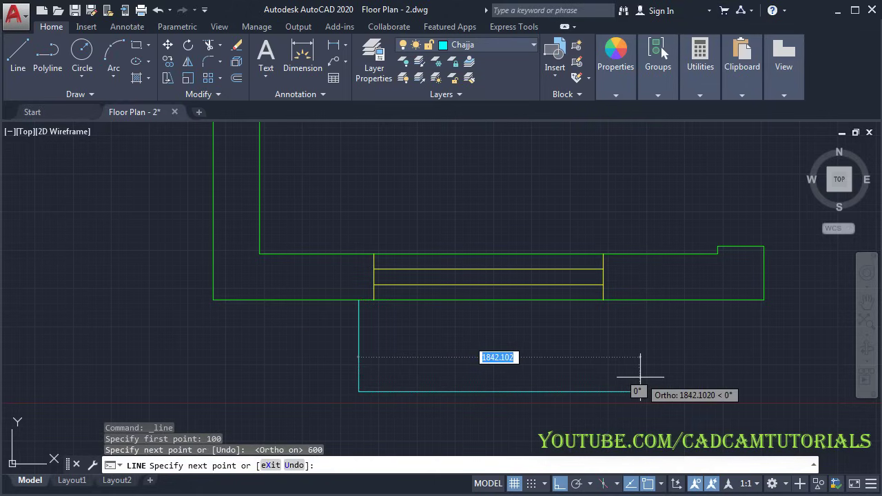
pyautogui.write('1')
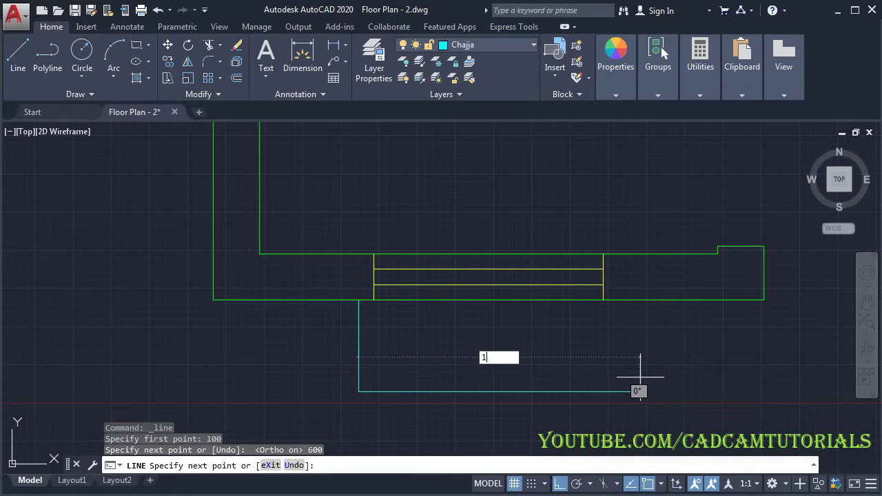
pyautogui.write('700')
pyautogui.press('Return')
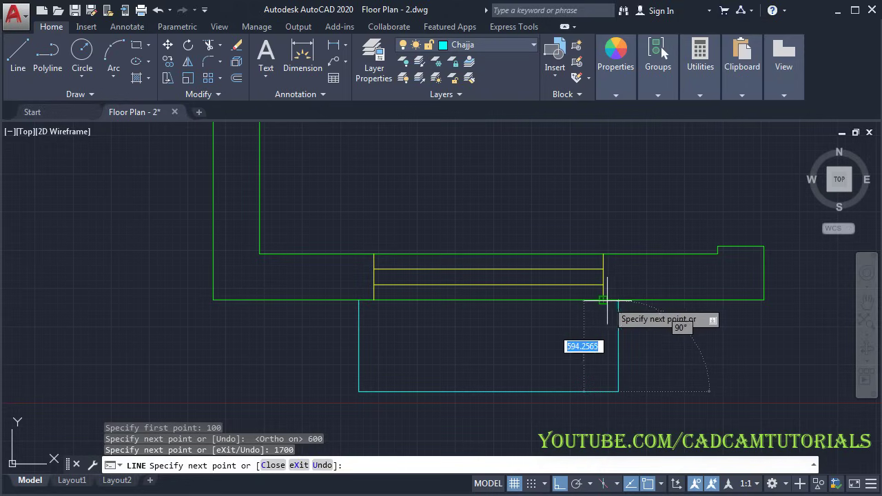
pyautogui.click(618, 300)
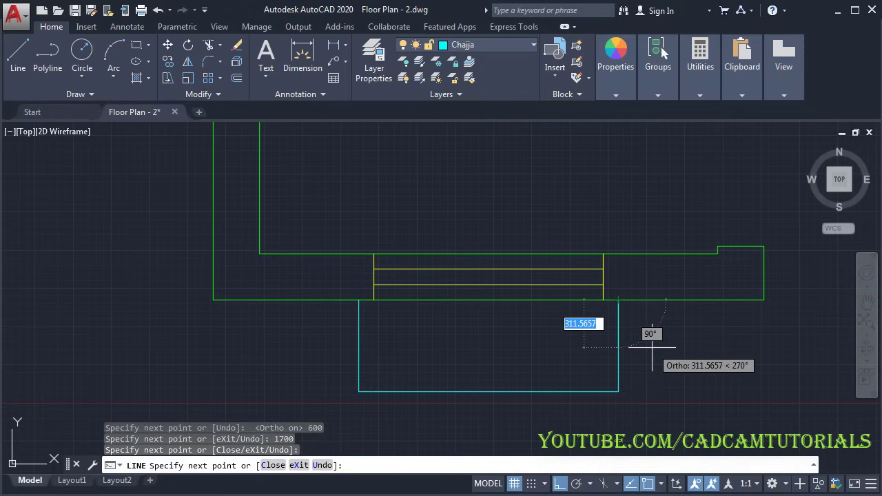
pyautogui.press('Escape')
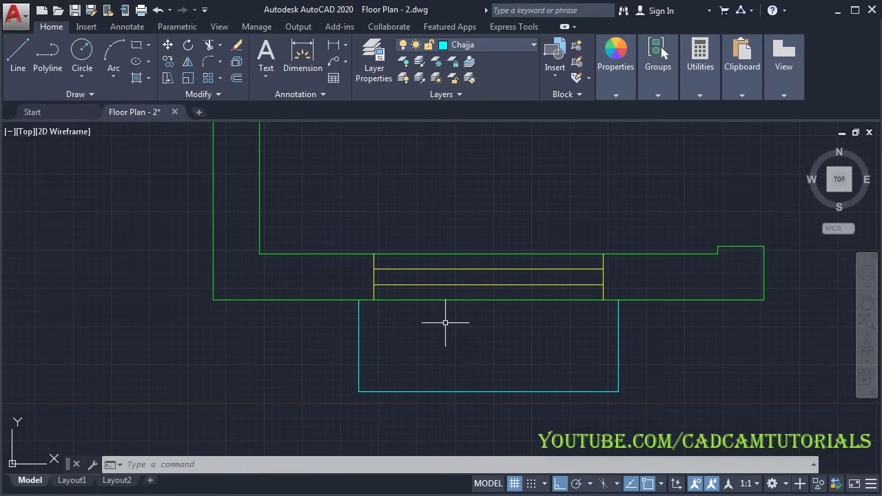
# Step: Set the linetype scale (LTS) to 20 so the chajja shows as dashed hidden lines
pyautogui.write('lts')
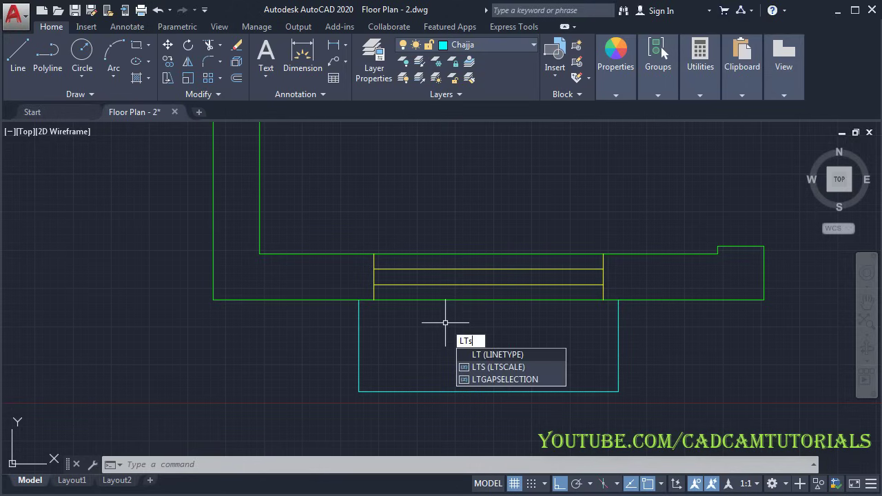
pyautogui.press('Return')
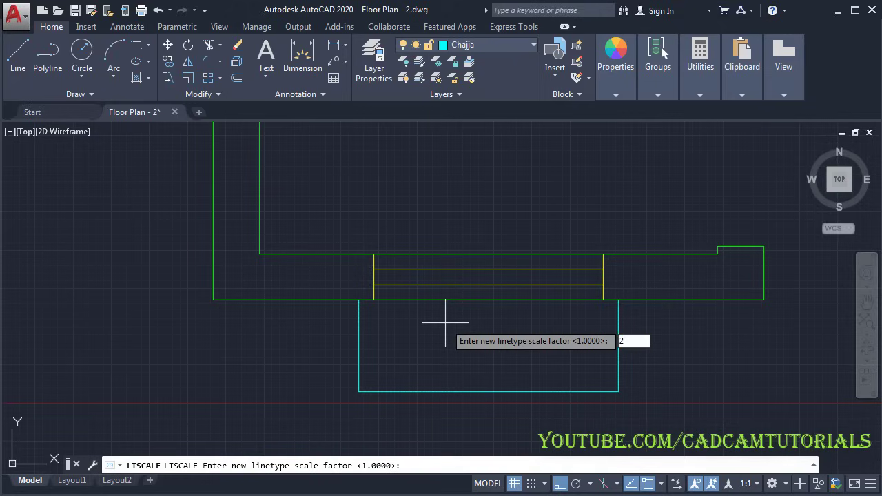
pyautogui.press('Return')
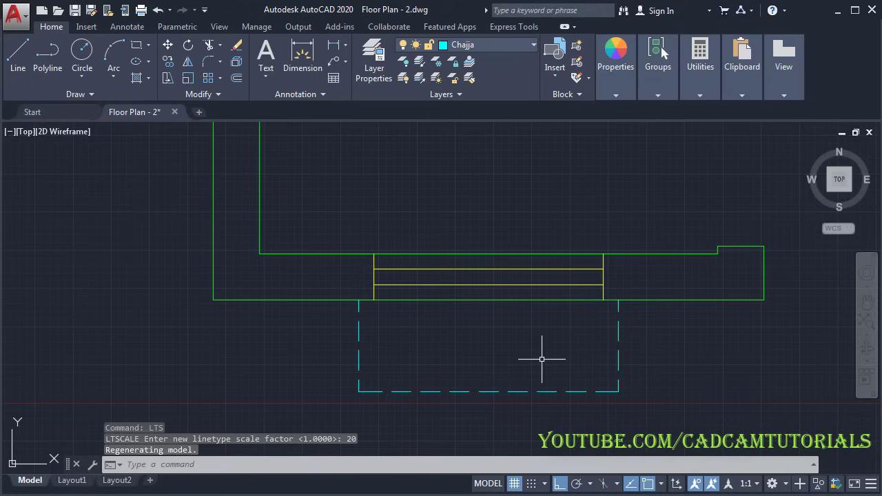
pyautogui.scroll(-5, 487, 336)
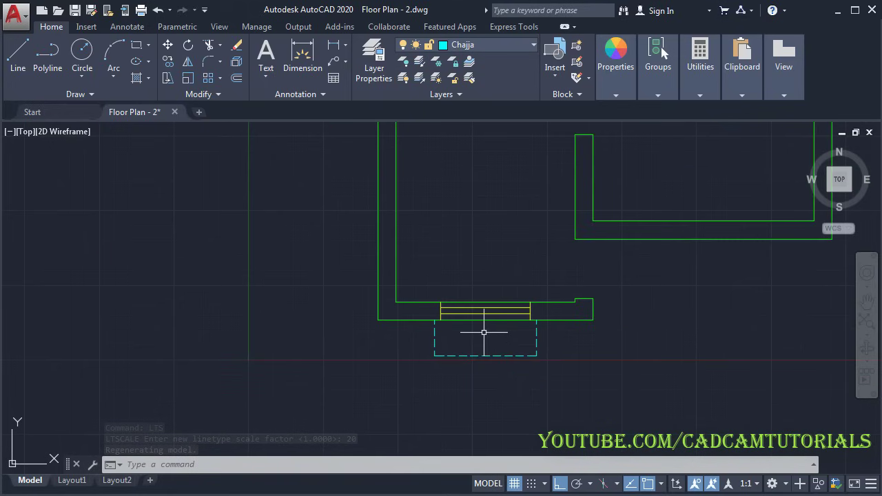
pyautogui.moveTo(484, 328)
pyautogui.mouseDown(button='middle')
pyautogui.moveTo(594, 254)
pyautogui.moveTo(551, 308)
pyautogui.mouseUp(button='middle')
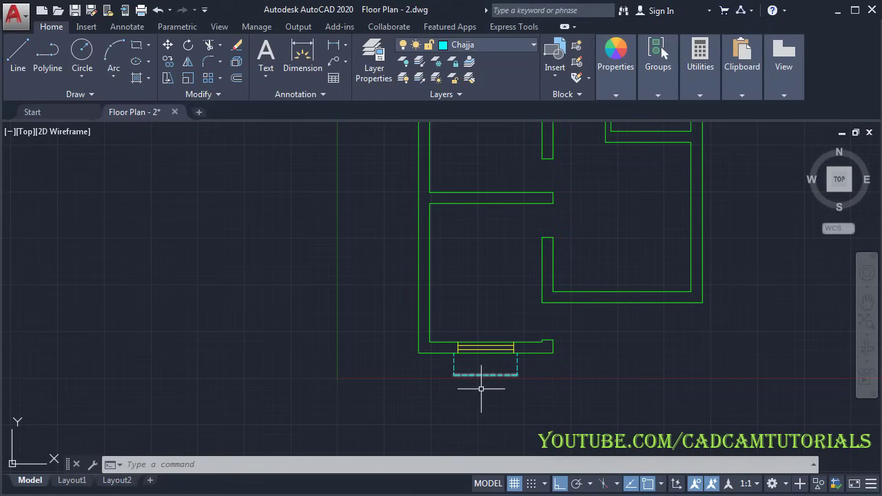
pyautogui.scroll(2, 493, 368)
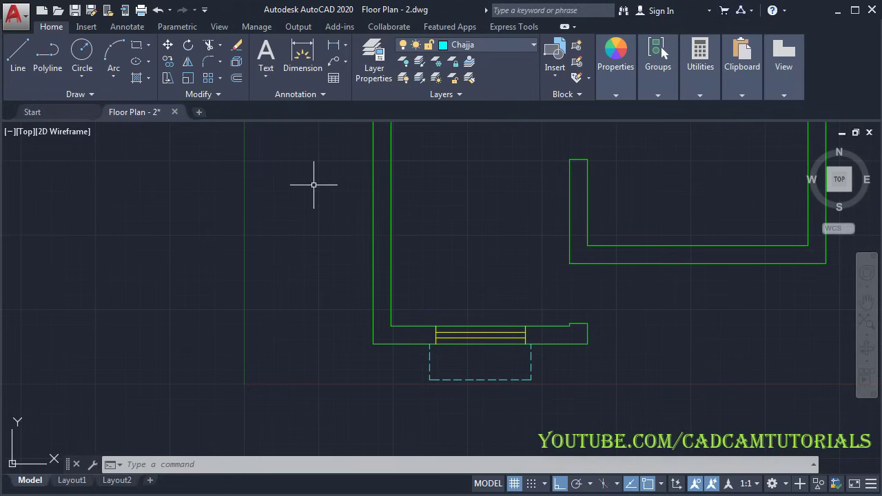
# Step: Select the bottom window and its dashed chajja for copying and pick a base point
pyautogui.click(171, 59)
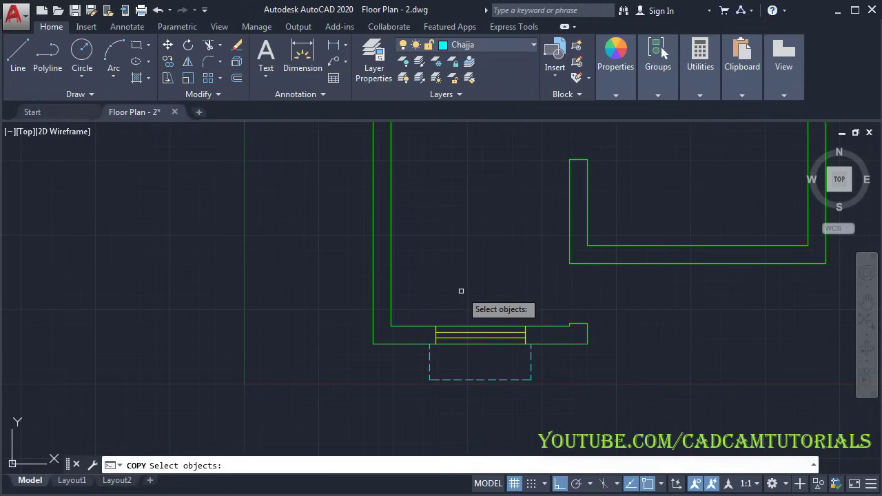
pyautogui.click(414, 305)
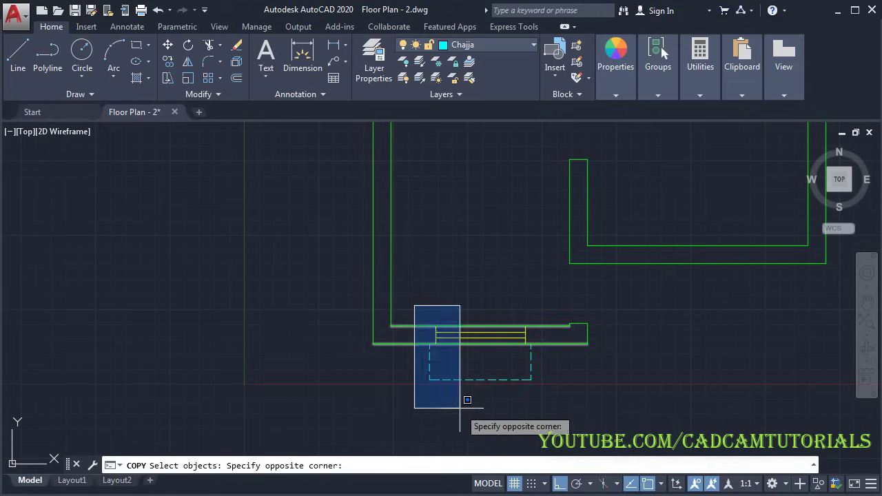
pyautogui.click(548, 398)
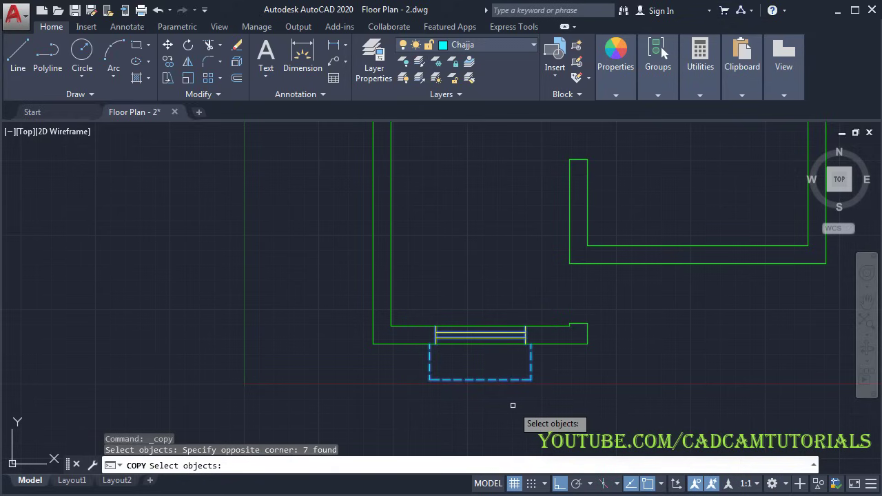
pyautogui.press('Return')
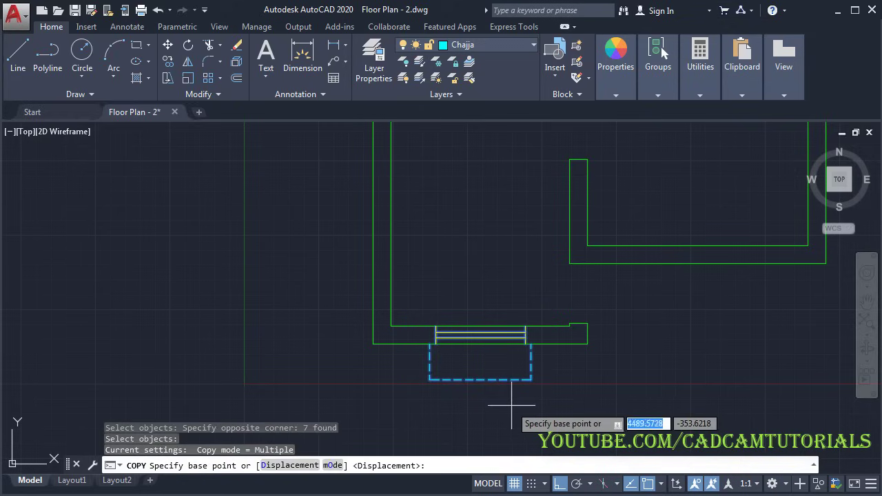
pyautogui.click(479, 357)
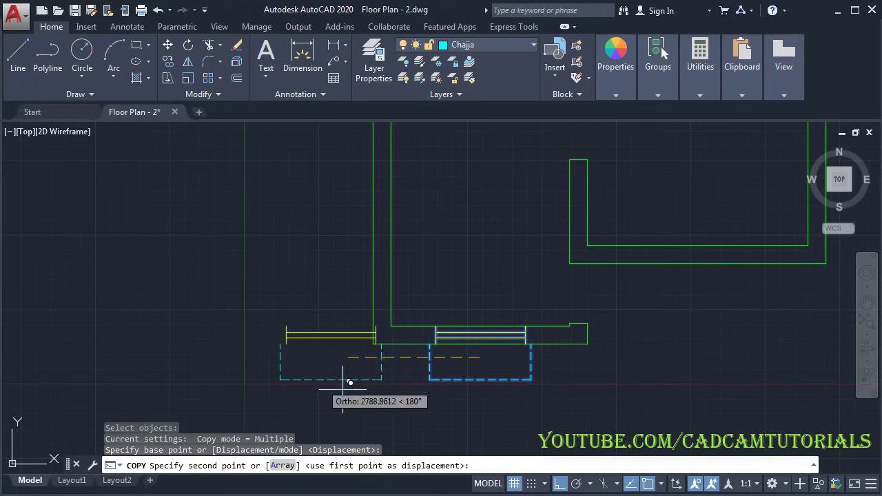
# Step: With Ortho off, place three copies stacked to the left of the floor plan
pyautogui.click(559, 483)
pyautogui.moveTo(262, 287); pyautogui.dragTo(298, 319, button='middle')
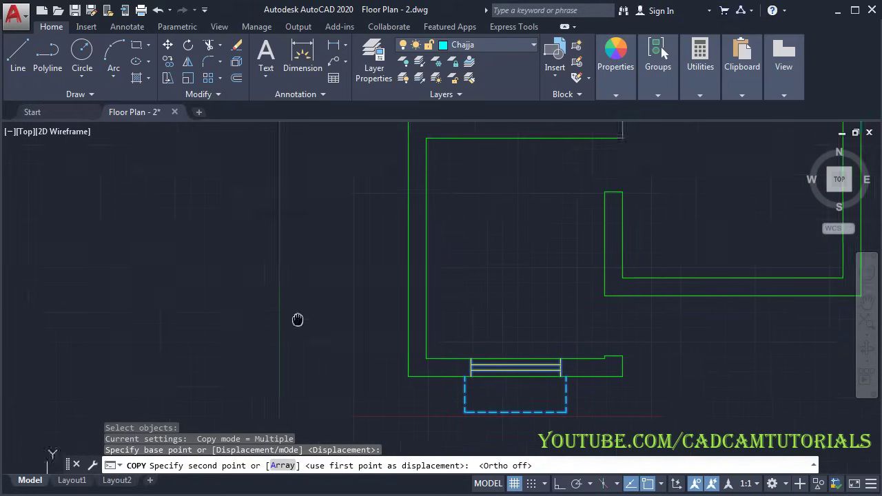
pyautogui.scroll(-5, 354, 315)
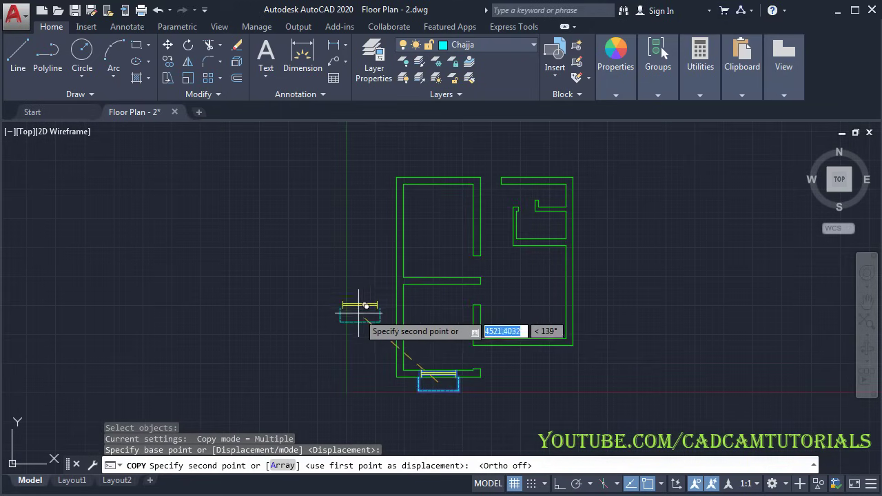
pyautogui.moveTo(358, 312); pyautogui.dragTo(355, 324, button='middle')
pyautogui.click(308, 330)
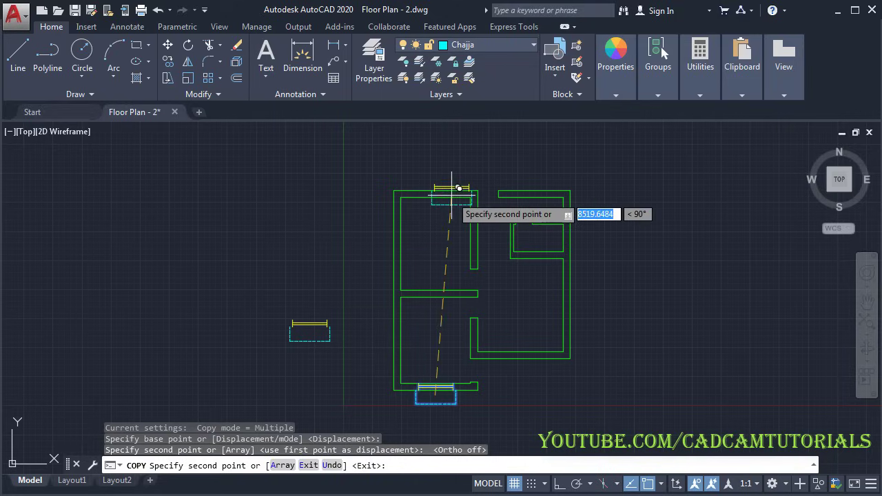
pyautogui.click(313, 237)
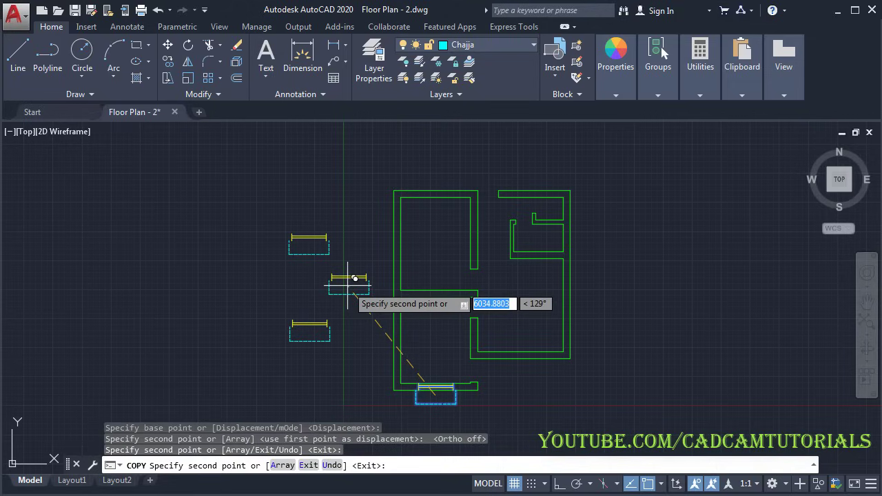
pyautogui.click(348, 283)
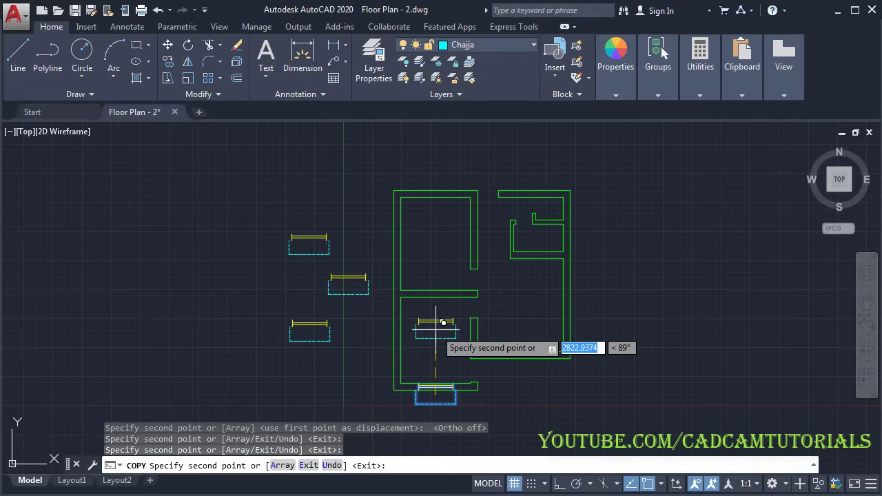
pyautogui.press('Escape')
pyautogui.scroll(4, 344, 351)
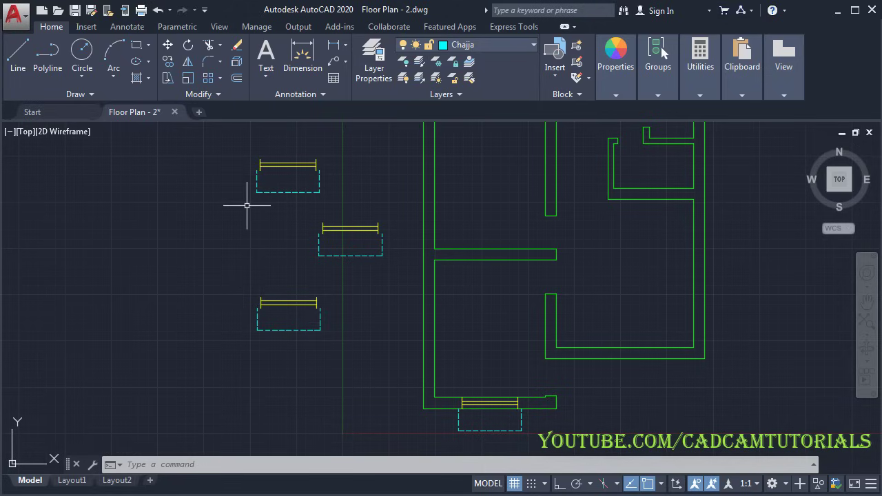
# Step: Rotate the lowest copy 270° about the window's midpoint so it stands upright
pyautogui.click(191, 50)
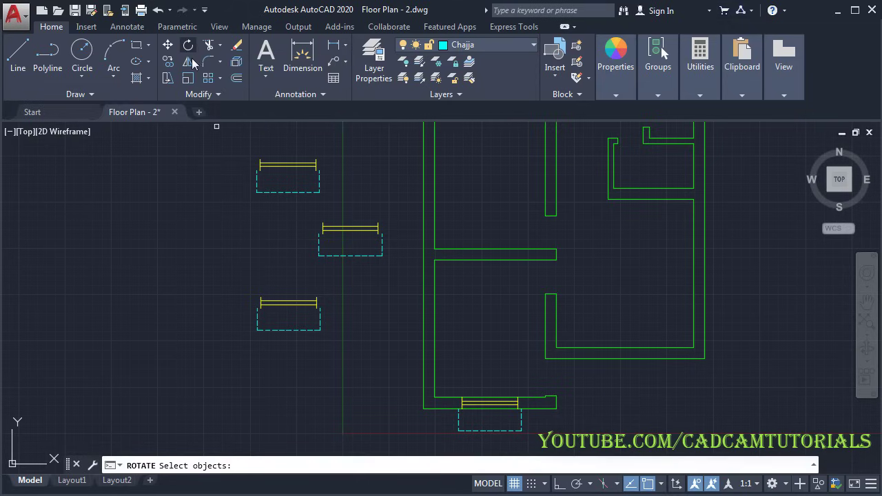
pyautogui.click(335, 287)
pyautogui.click(261, 346)
pyautogui.press('Return')
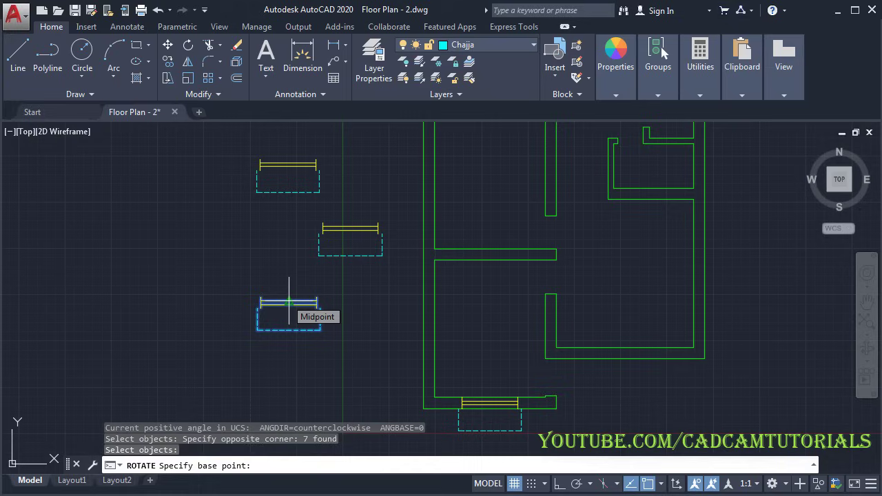
pyautogui.click(289, 302)
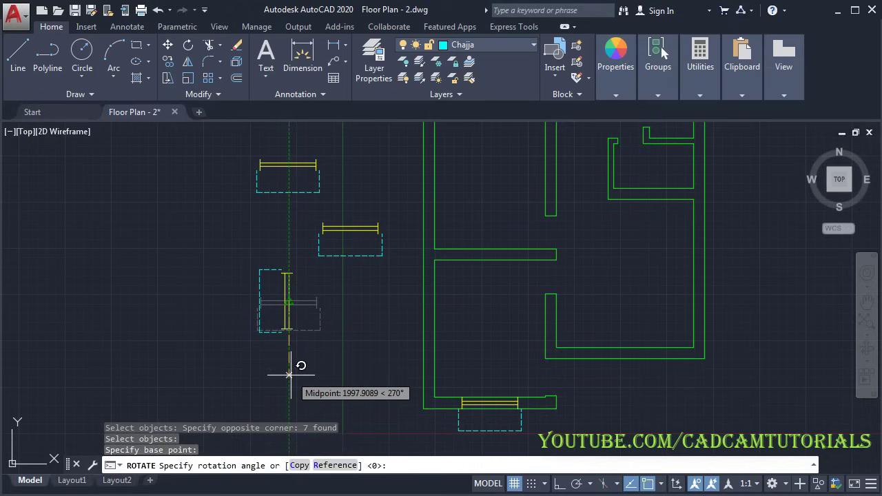
pyautogui.click(289, 374)
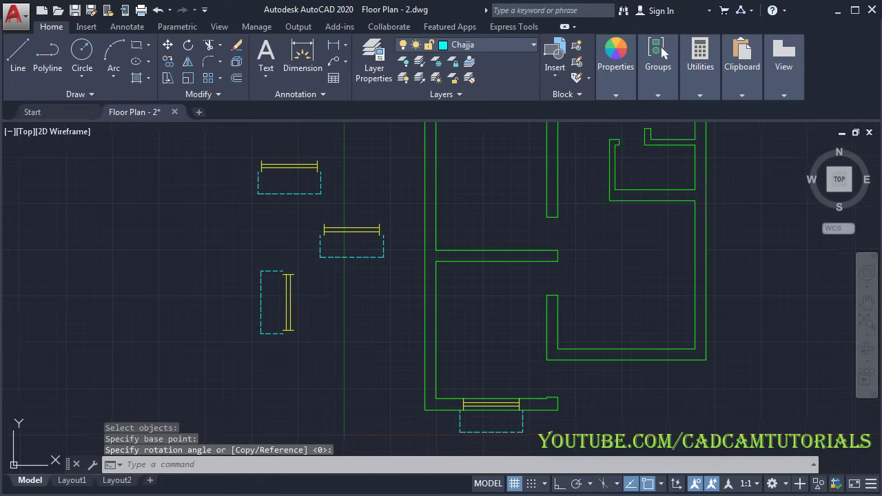
pyautogui.moveTo(350, 292); pyautogui.dragTo(361, 326, button='middle')
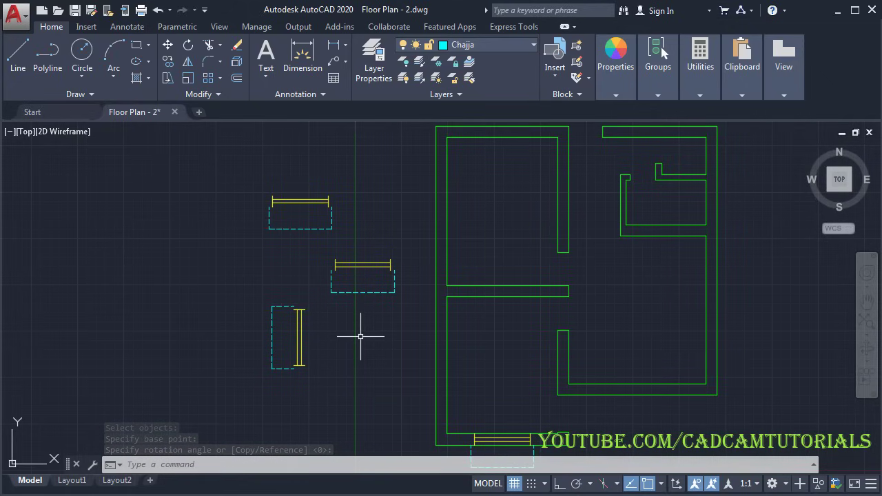
pyautogui.press('Return')
pyautogui.moveTo(386, 312); pyautogui.dragTo(393, 365, button='middle')
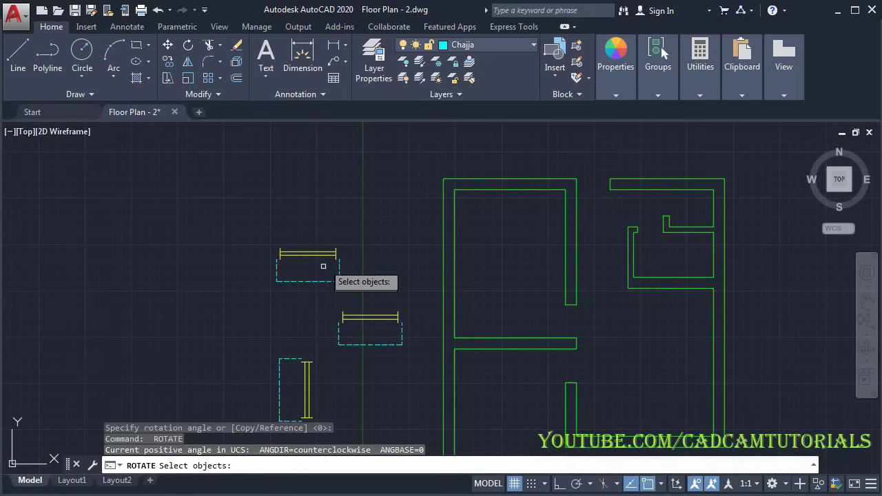
# Step: Rotate the top copy 180° about its window endpoint so the chajja projects upward
pyautogui.click(248, 227)
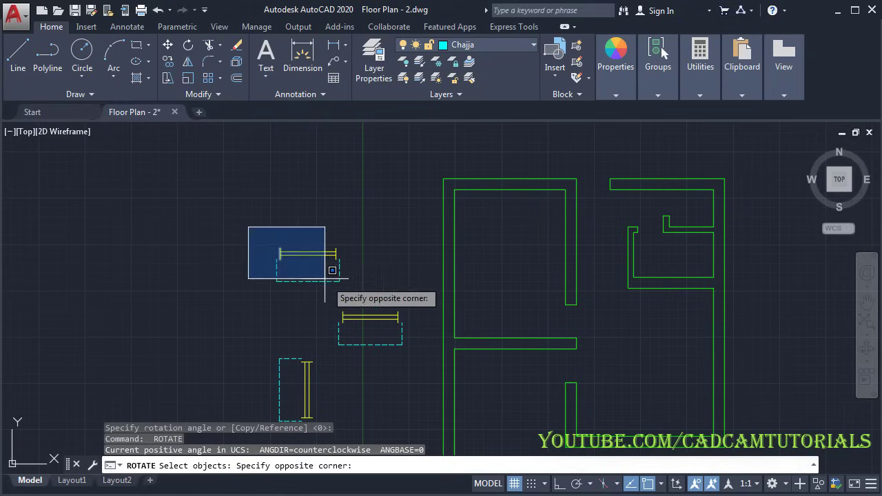
pyautogui.click(355, 299)
pyautogui.press('Return')
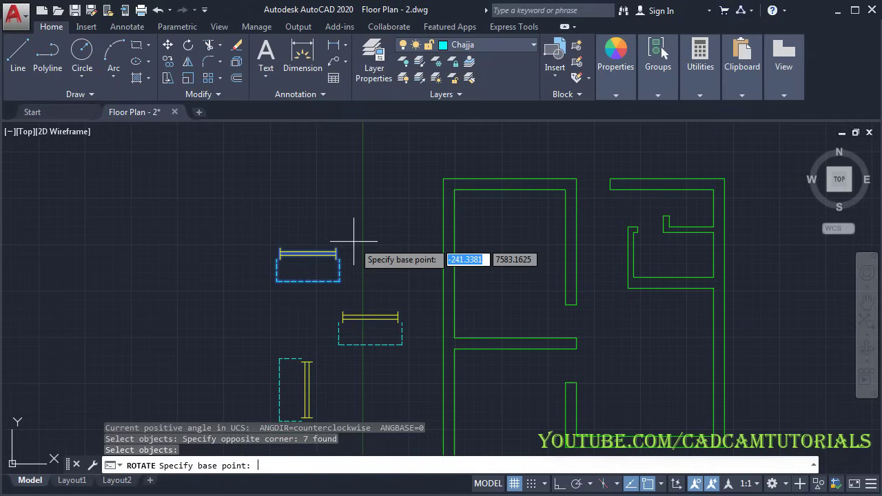
pyautogui.click(336, 248)
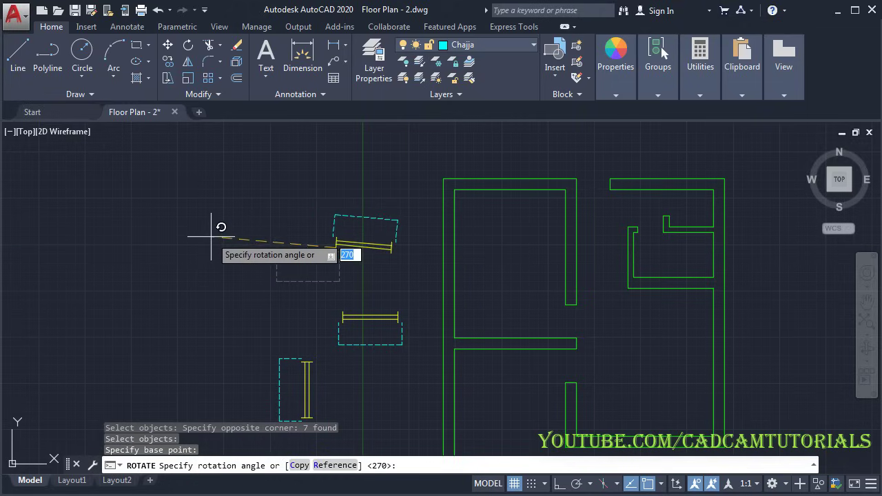
pyautogui.click(560, 484)
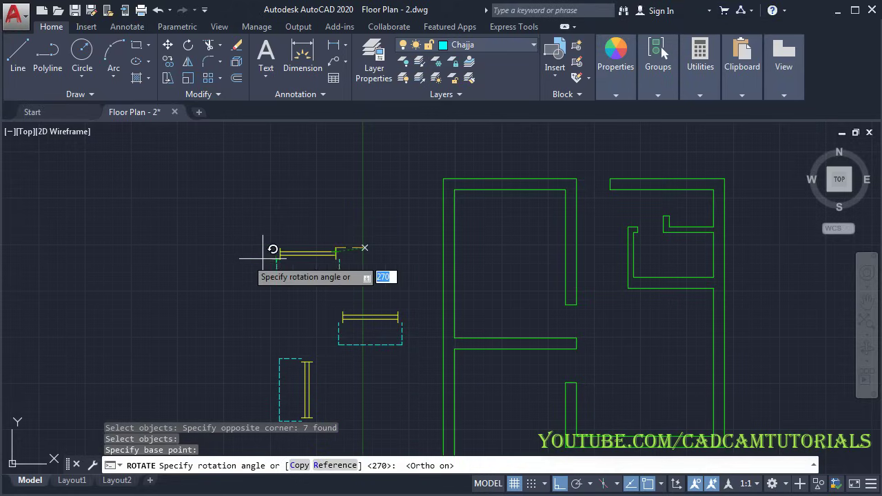
pyautogui.click(214, 252)
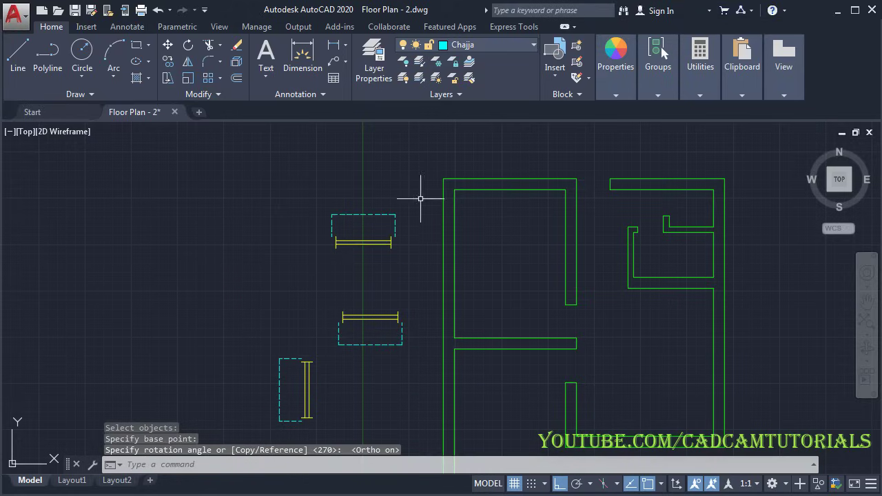
pyautogui.scroll(-2, 420, 198)
pyautogui.moveTo(487, 230); pyautogui.dragTo(452, 257, button='middle')
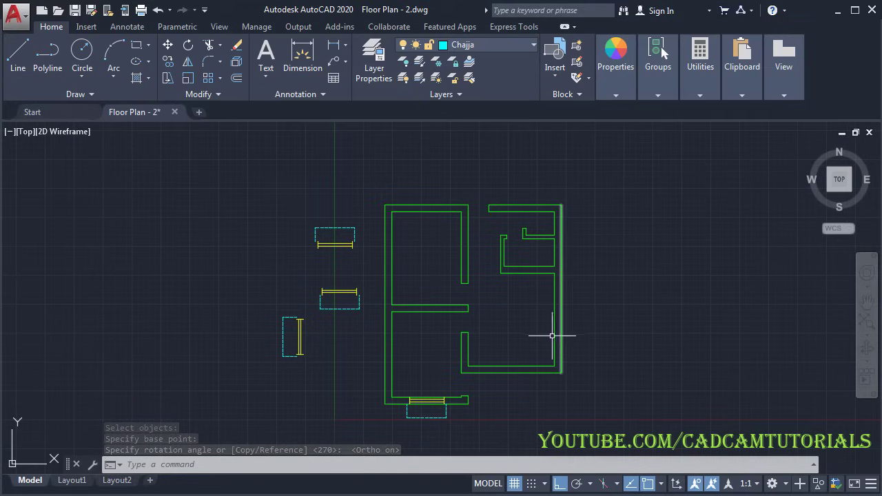
pyautogui.click(545, 300)
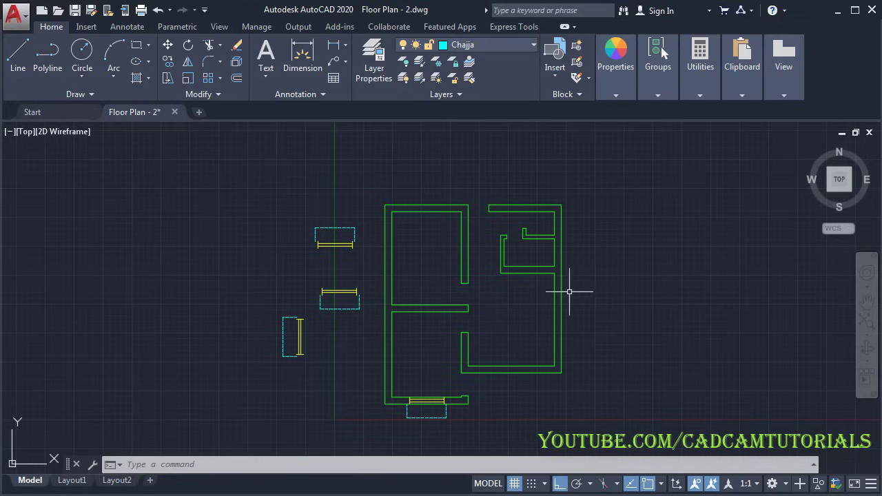
pyautogui.scroll(2, 361, 301)
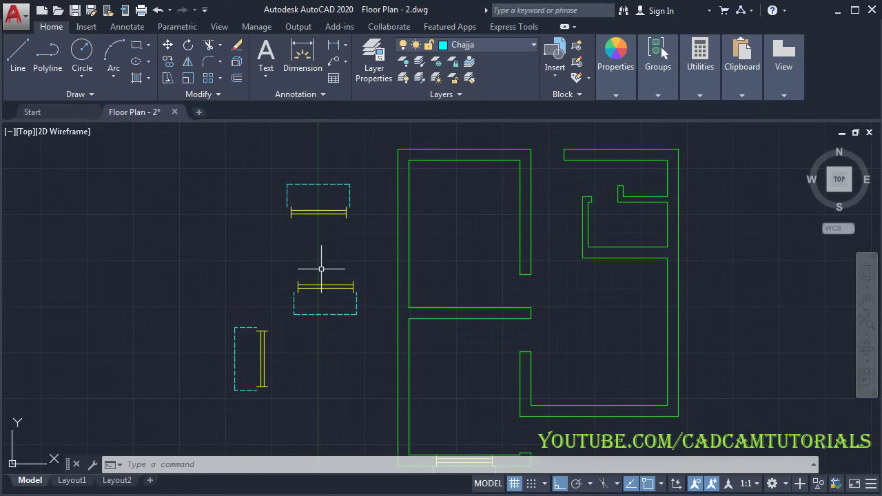
# Step: Rotate the middle copy 90° about its midpoint, leaving its chajja on the right
pyautogui.press('space')
pyautogui.click(277, 268)
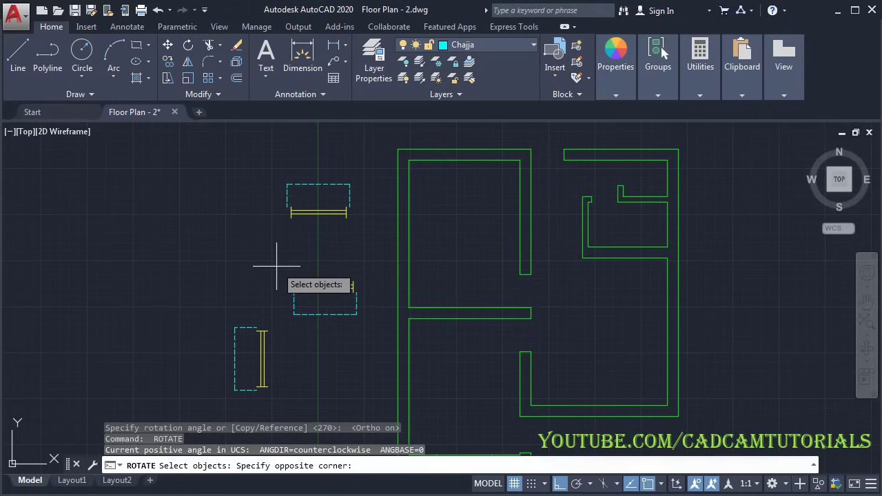
pyautogui.click(373, 328)
pyautogui.press('space')
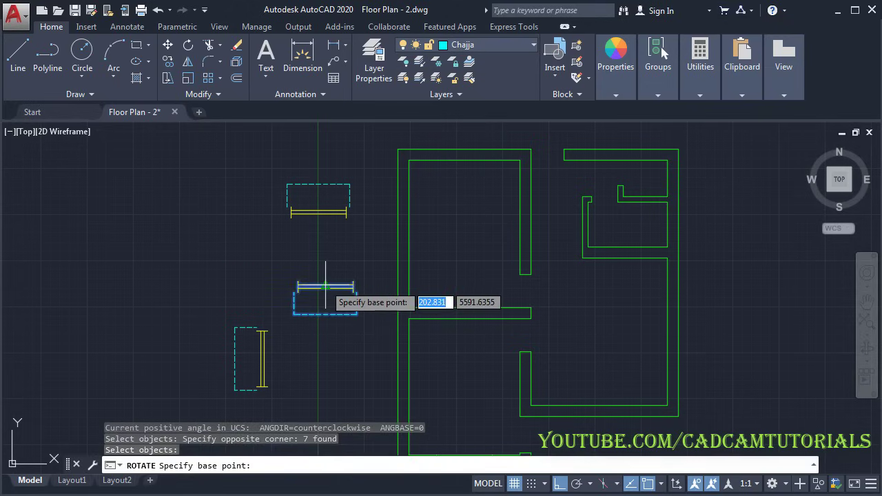
pyautogui.click(326, 286)
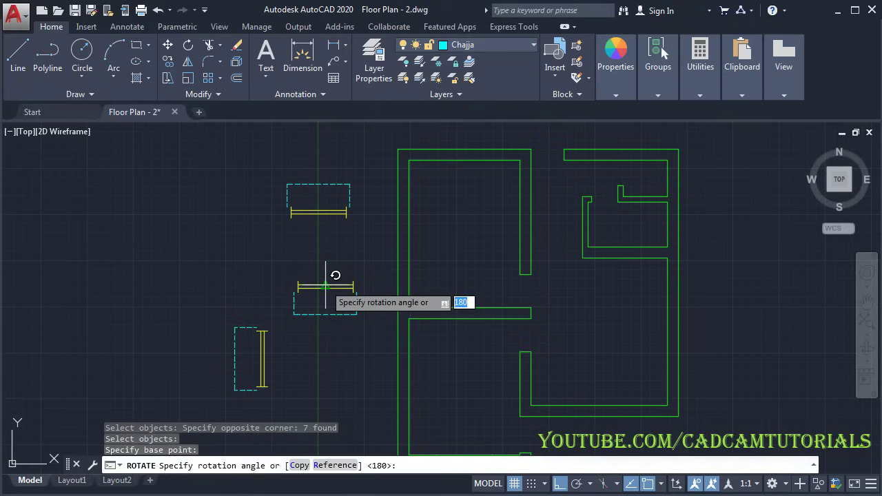
pyautogui.click(319, 231)
pyautogui.scroll(-2, 381, 246)
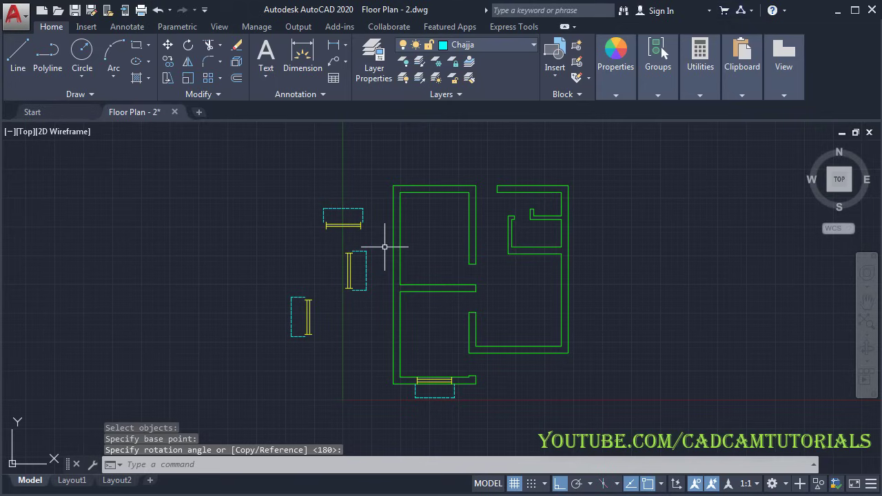
pyautogui.scroll(2, 409, 305)
pyautogui.scroll(-2, 293, 323)
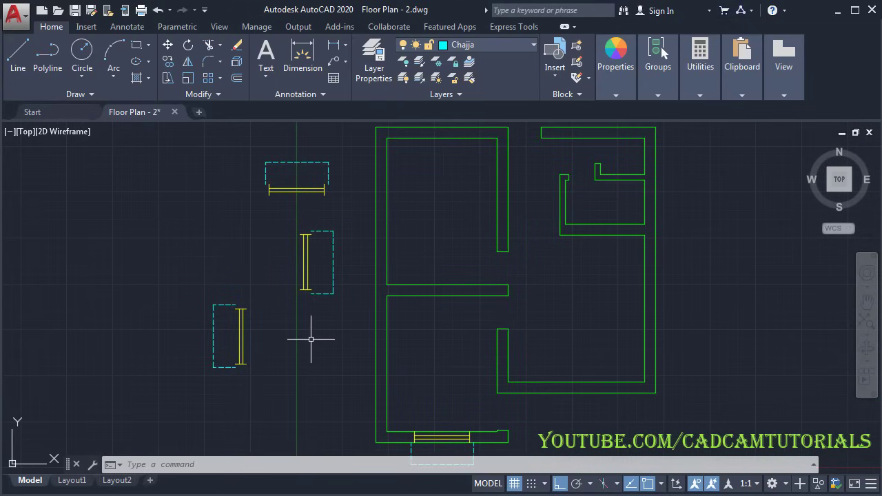
pyautogui.scroll(2, 278, 360)
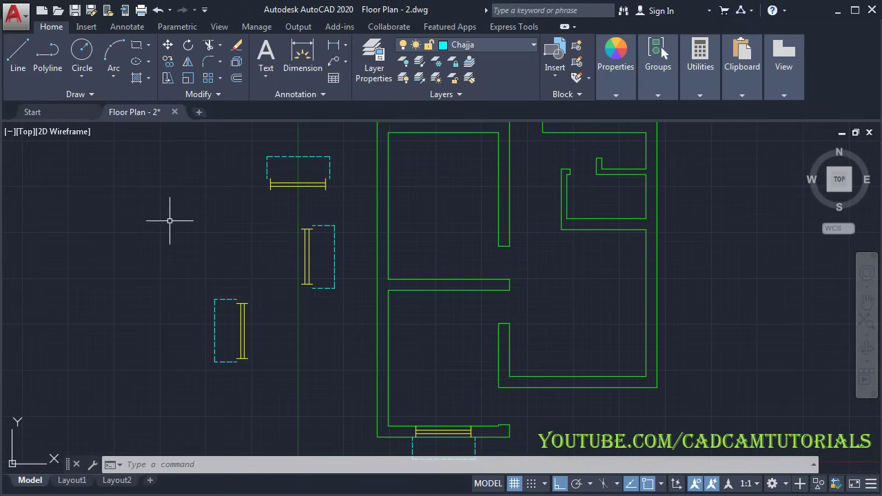
# Step: Select the upright left window and chajja for copying, using the window's midpoint as base
pyautogui.click(168, 61)
pyautogui.click(268, 284)
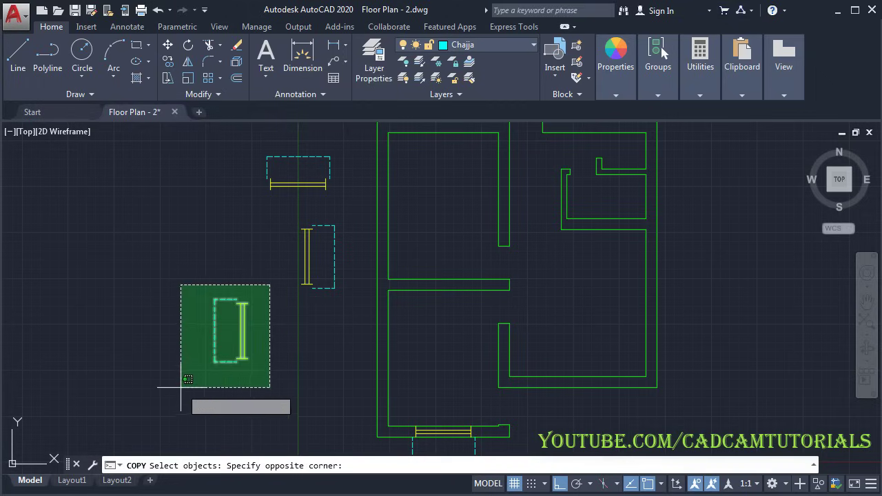
pyautogui.click(181, 374)
pyautogui.press('Return')
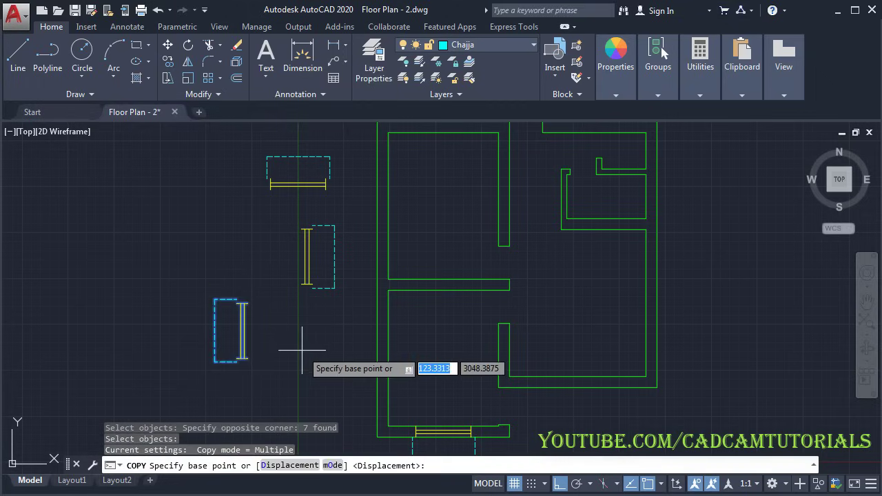
pyautogui.scroll(3, 299, 362)
pyautogui.moveTo(340, 317)
pyautogui.mouseDown(button='middle')
pyautogui.moveTo(370, 277)
pyautogui.moveTo(407, 258)
pyautogui.mouseUp(button='middle')
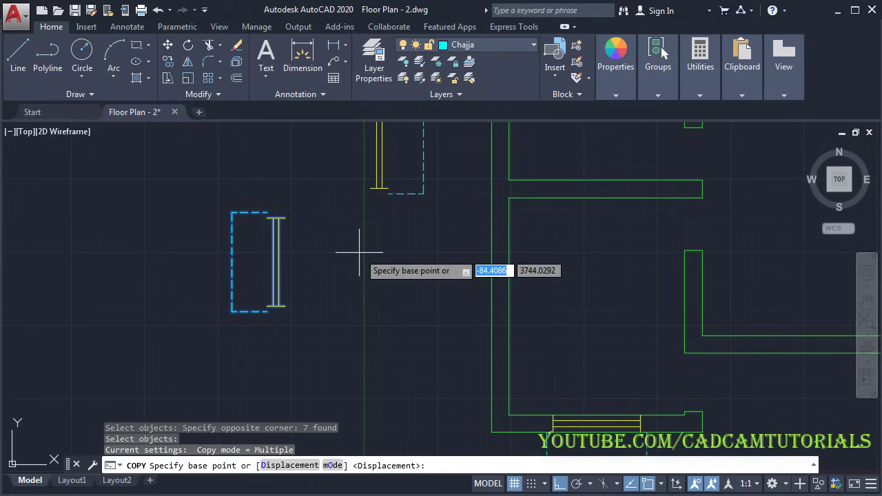
pyautogui.scroll(2, 310, 221)
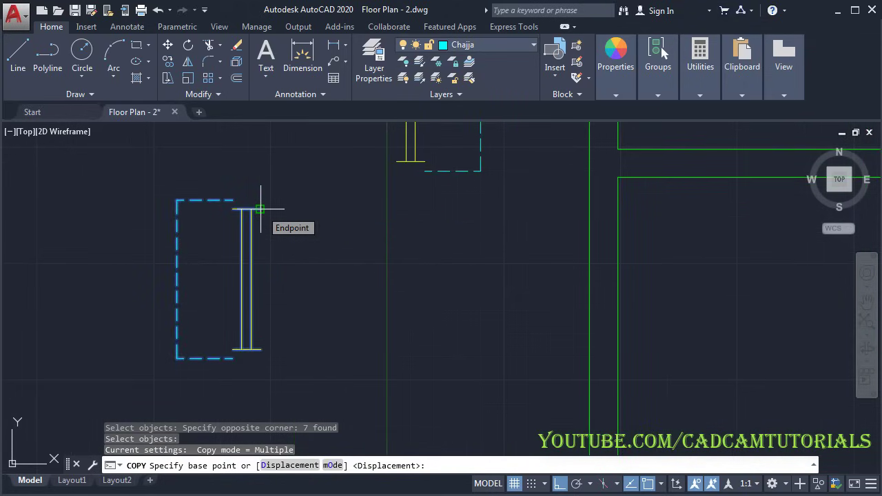
pyautogui.click(260, 279)
# Step: Place the copies on the lower and upper sections of the plan's left outer wall
pyautogui.moveTo(453, 299); pyautogui.dragTo(290, 262, button='middle')
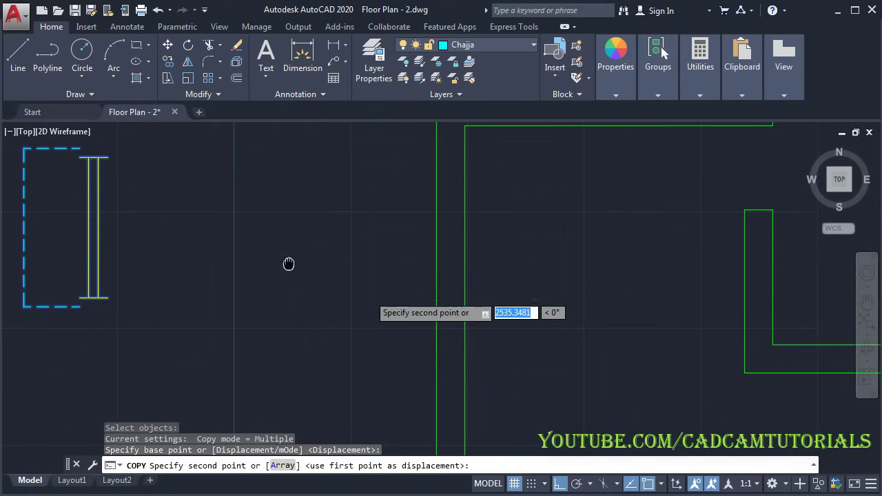
pyautogui.scroll(-2, 405, 305)
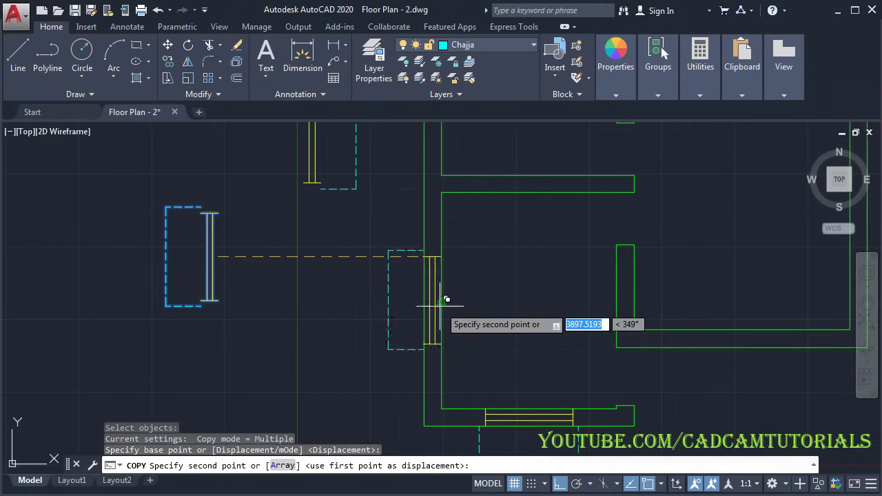
pyautogui.click(436, 300)
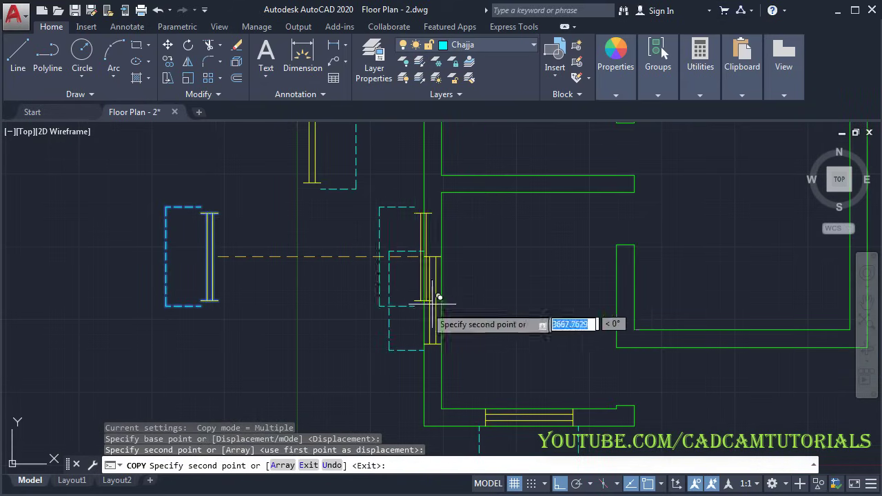
pyautogui.scroll(-2, 244, 315)
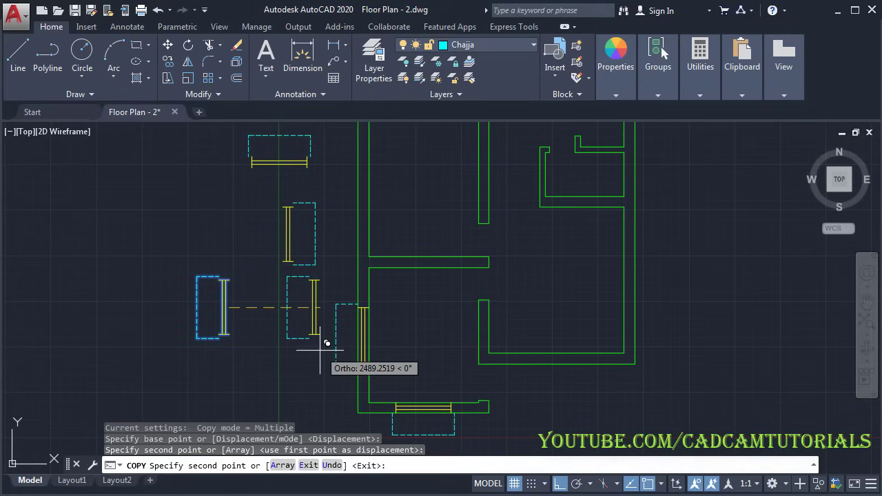
pyautogui.scroll(-2, 327, 331)
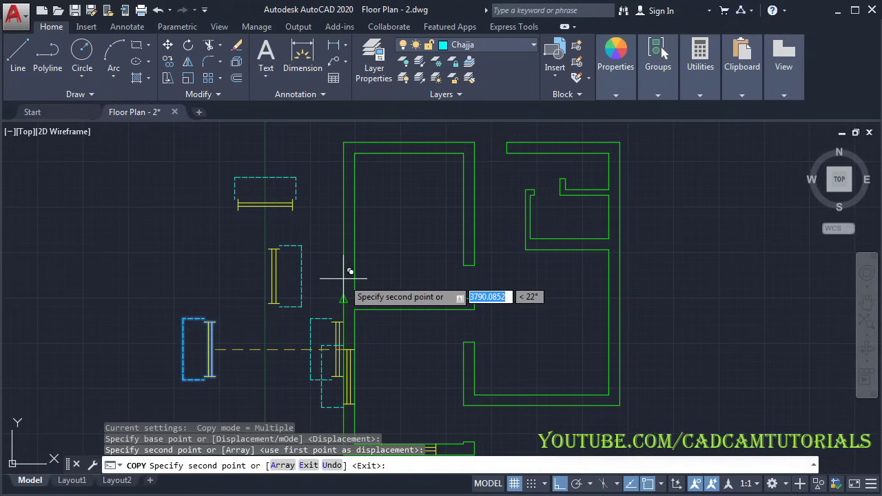
pyautogui.scroll(2, 347, 274)
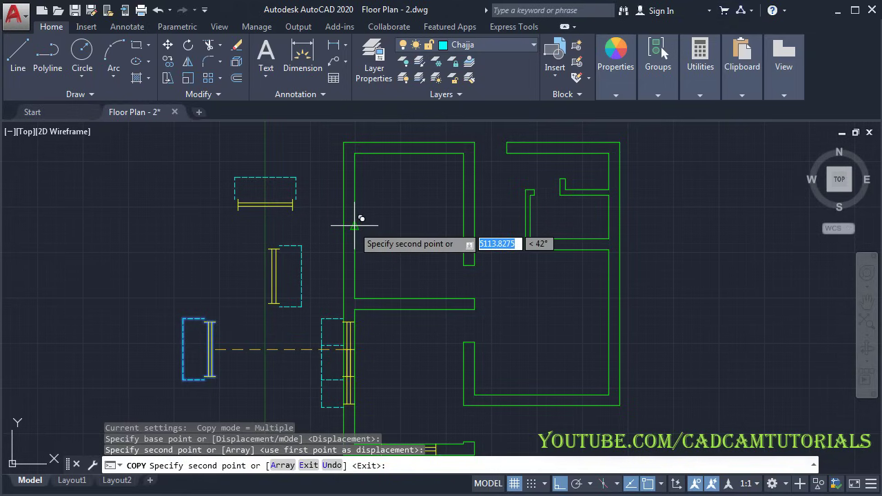
pyautogui.click(355, 224)
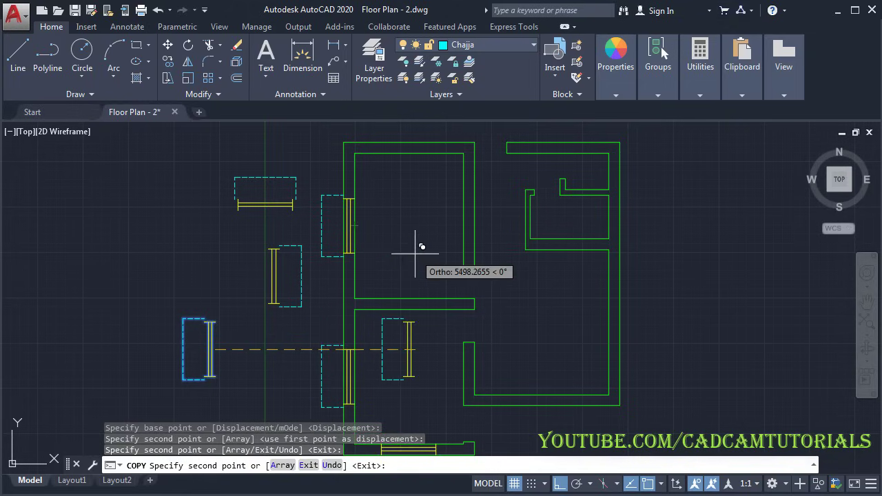
pyautogui.press('Escape')
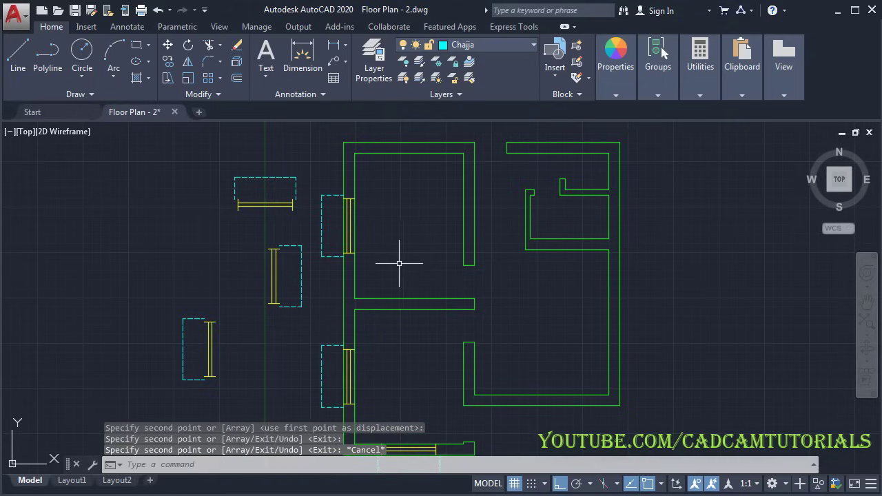
pyautogui.scroll(-3, 399, 264)
pyautogui.scroll(3, 423, 284)
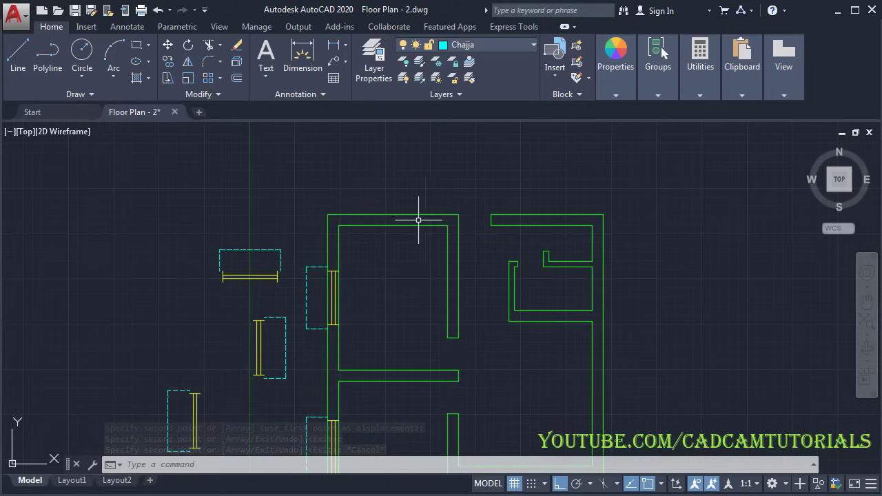
# Step: Stretch the horizontal window and chajja 300 units shorter from the right end
pyautogui.scroll(2, 245, 297)
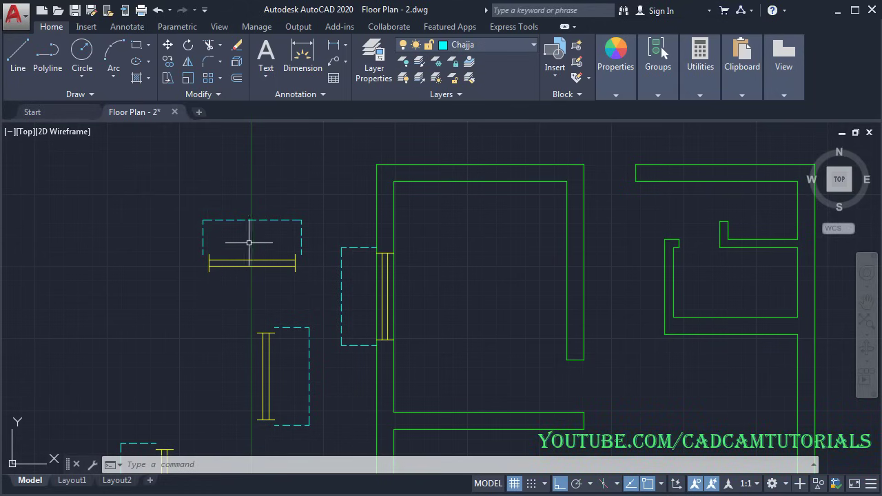
pyautogui.click(167, 80)
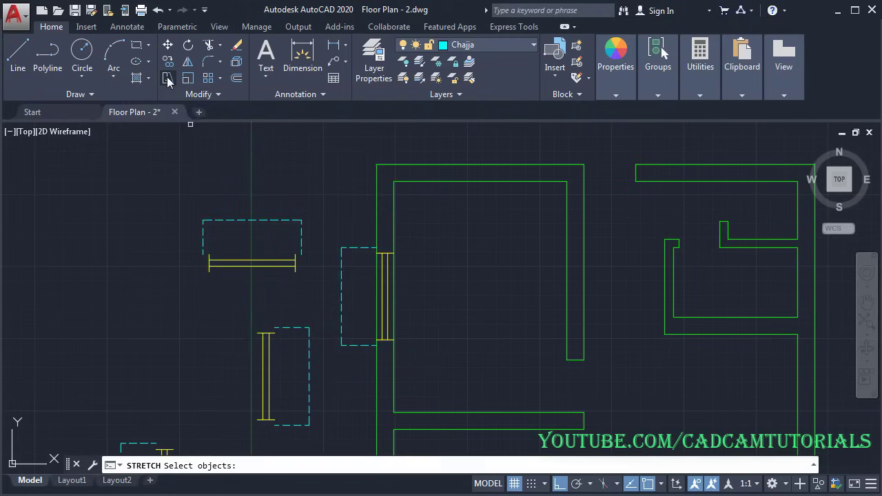
pyautogui.click(314, 206)
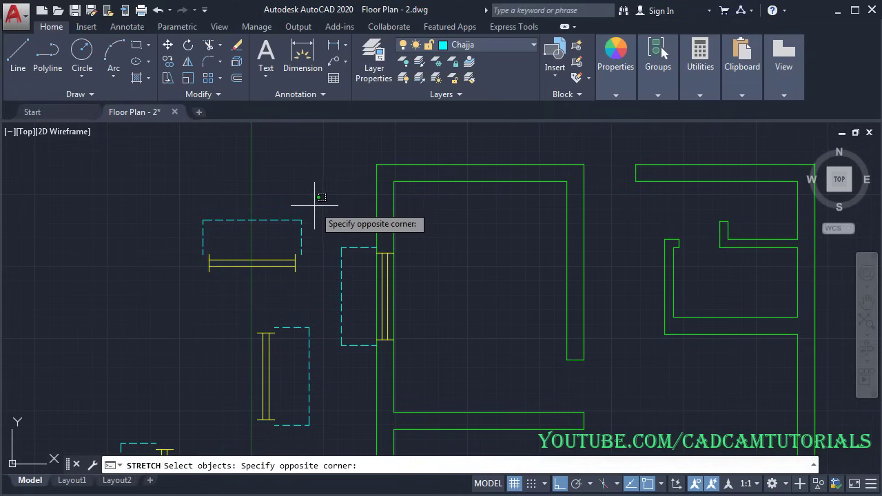
pyautogui.click(275, 283)
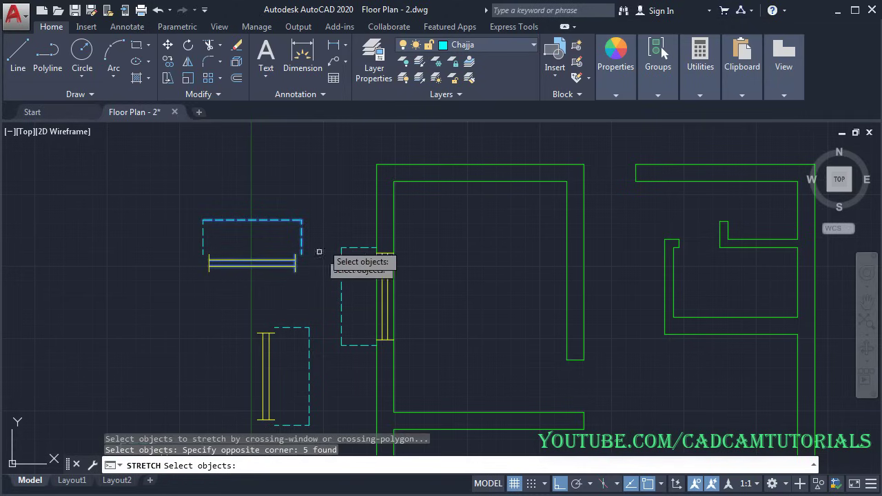
pyautogui.press('Return')
pyautogui.click(296, 173)
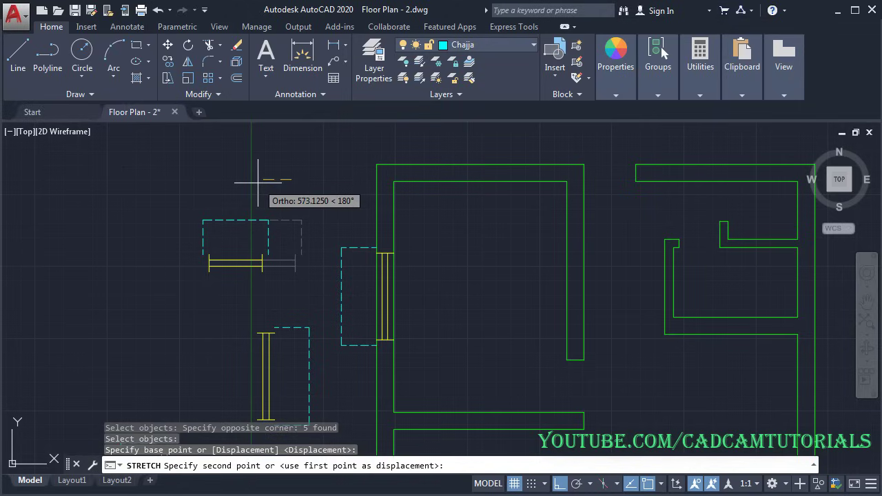
pyautogui.write('300')
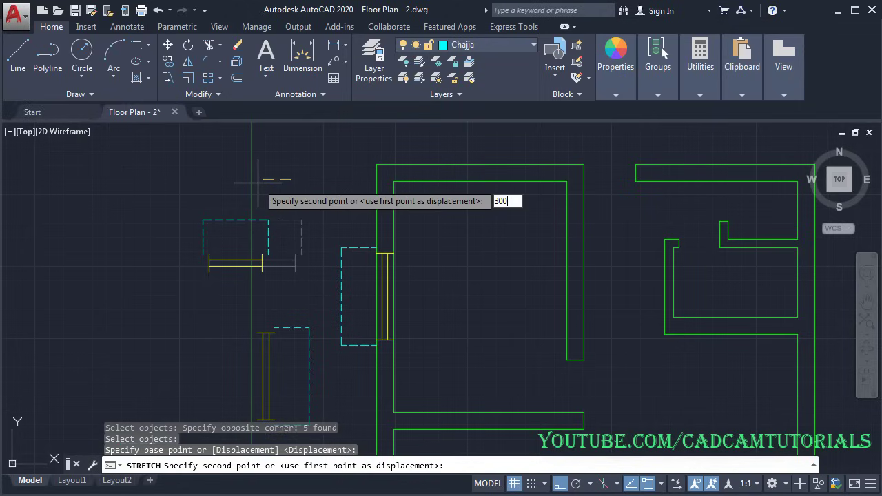
pyautogui.press('Return')
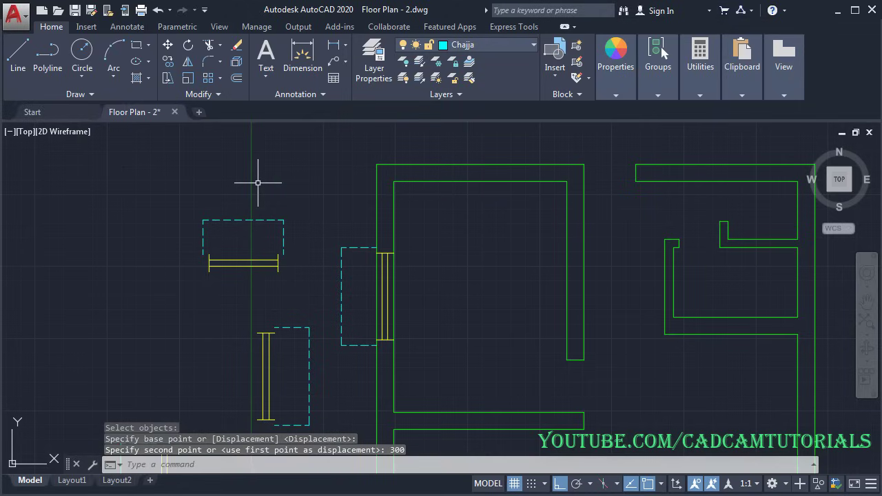
pyautogui.moveTo(326, 233); pyautogui.dragTo(301, 261, button='middle')
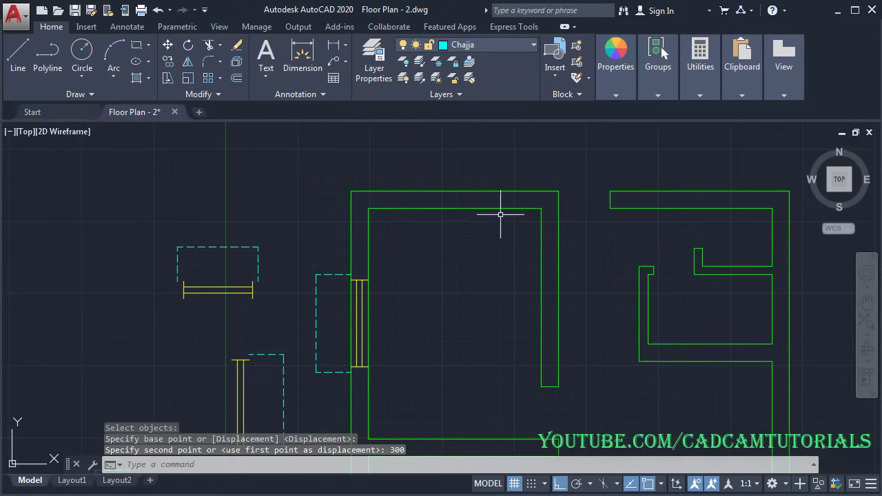
# Step: Move the shortened window and chajja onto the upper-left room's top wall
pyautogui.click(168, 46)
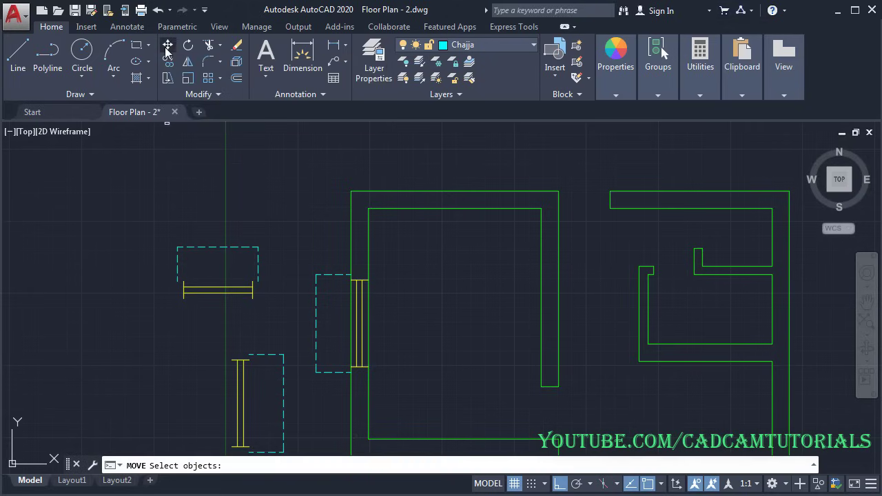
pyautogui.click(279, 219)
pyautogui.click(172, 303)
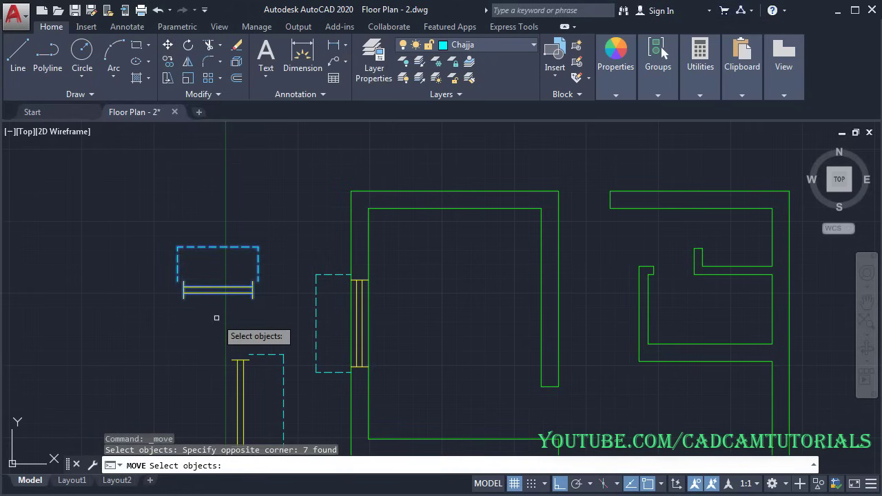
pyautogui.press('Return')
pyautogui.scroll(4, 220, 312)
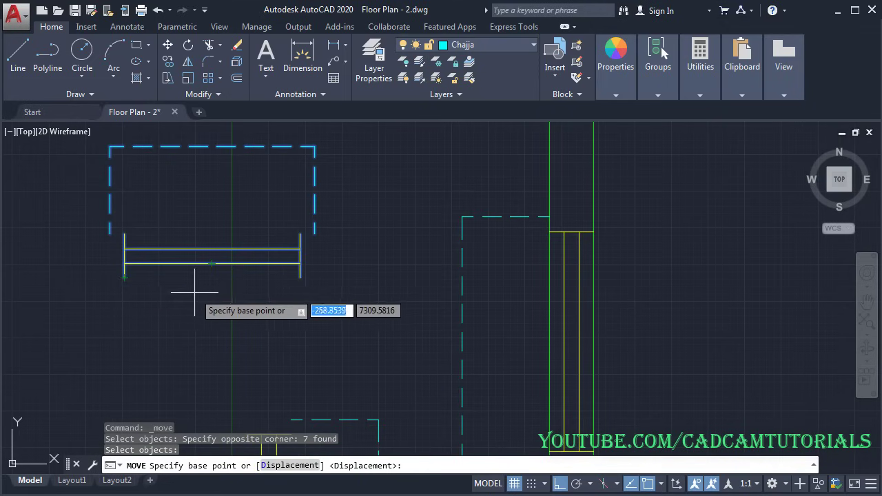
pyautogui.click(213, 277)
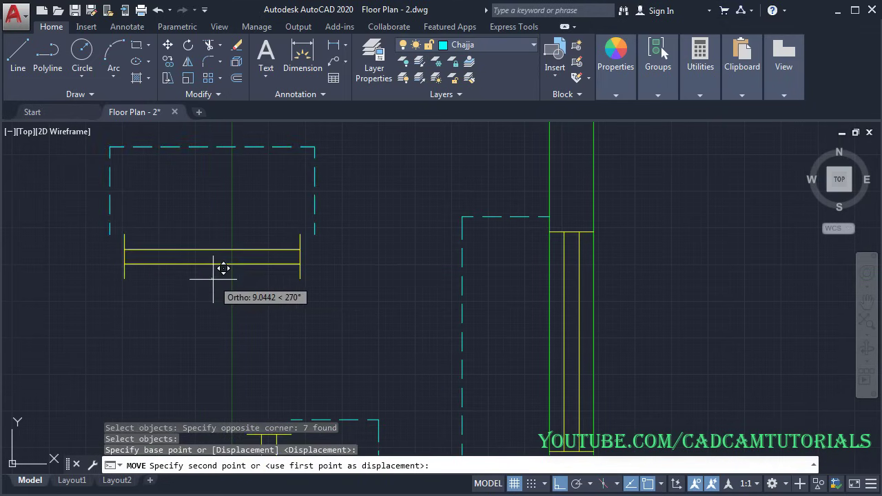
pyautogui.scroll(-4, 213, 276)
pyautogui.scroll(2, 420, 248)
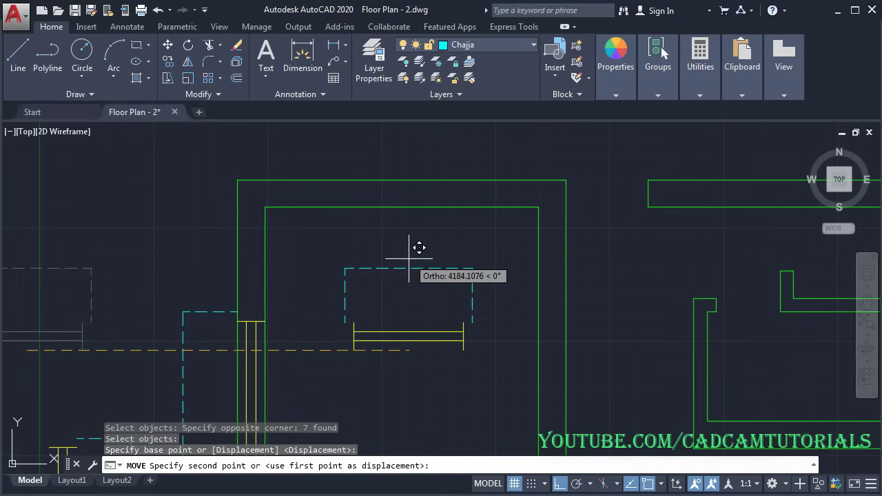
pyautogui.click(407, 199)
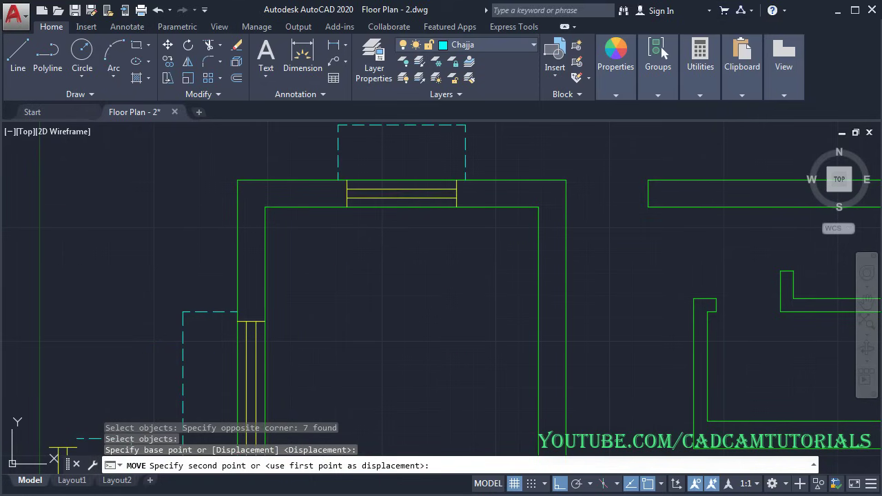
pyautogui.scroll(-6, 426, 274)
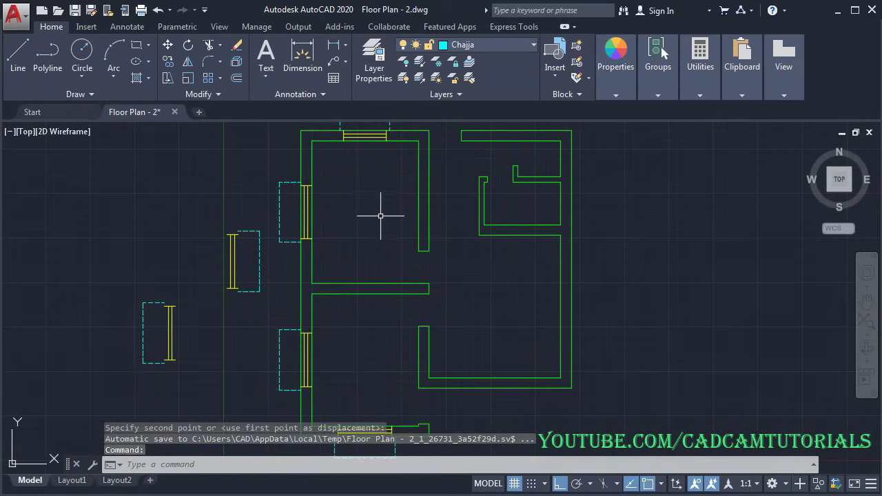
pyautogui.scroll(2, 456, 264)
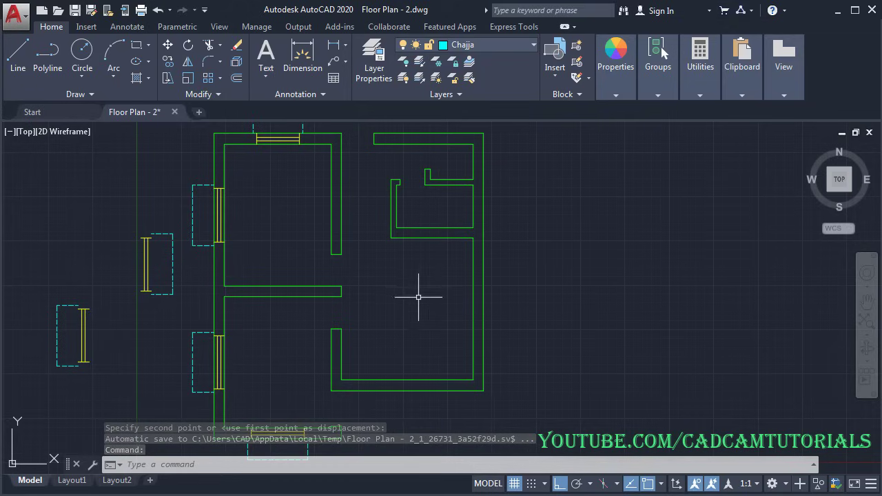
pyautogui.moveTo(418, 299); pyautogui.dragTo(466, 305, button='middle')
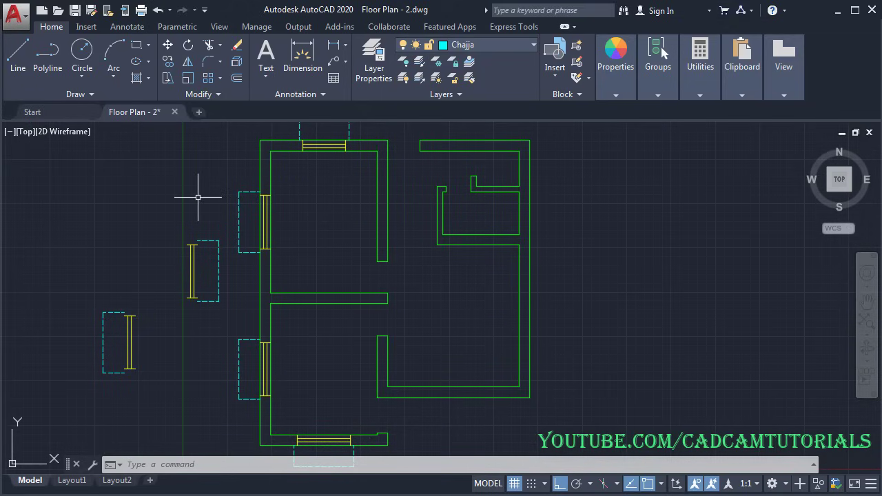
# Step: Select the loose window and chajja for moving, using the window's midpoint as base
pyautogui.click(168, 46)
pyautogui.click(167, 236)
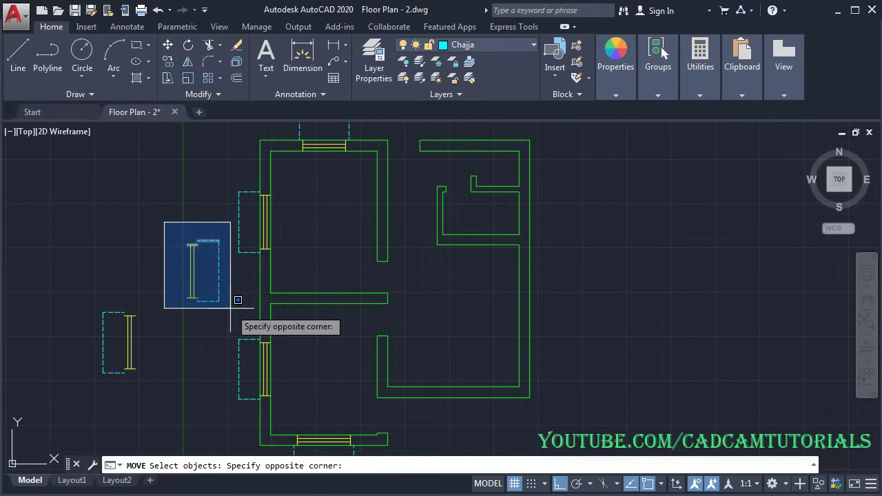
pyautogui.click(237, 311)
pyautogui.press('Return')
pyautogui.scroll(5, 170, 282)
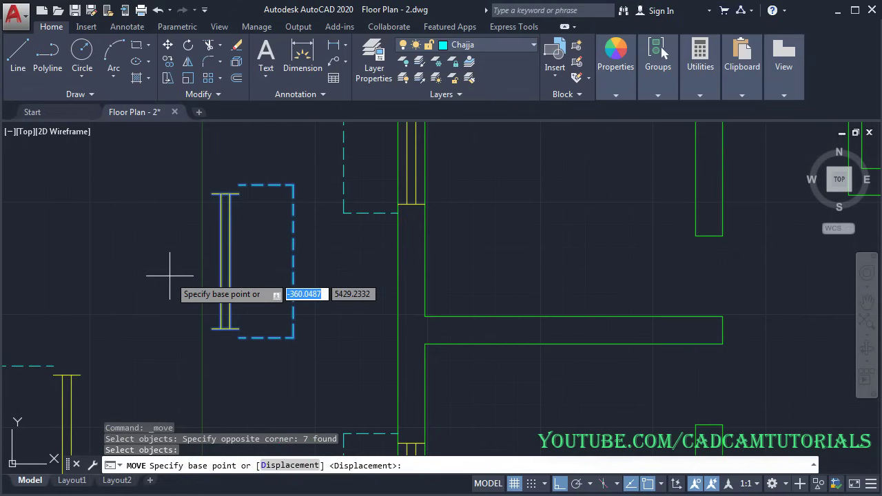
pyautogui.moveTo(211, 274); pyautogui.dragTo(256, 305, button='middle')
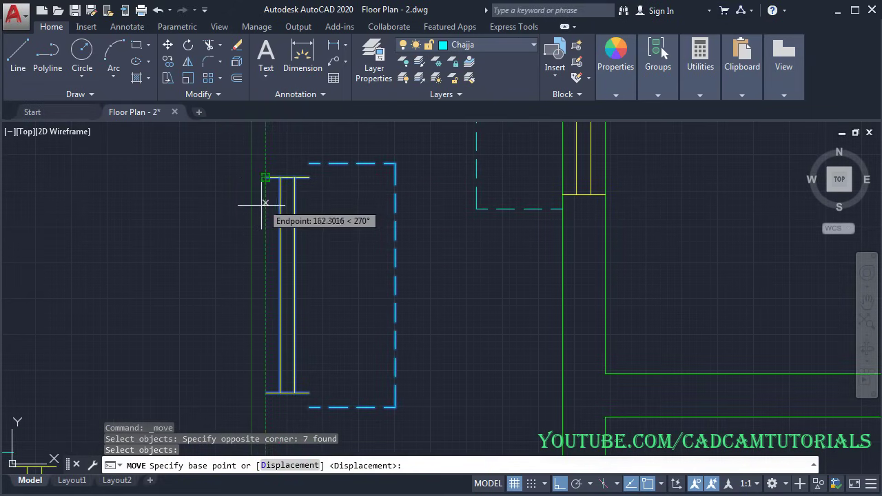
pyautogui.click(265, 285)
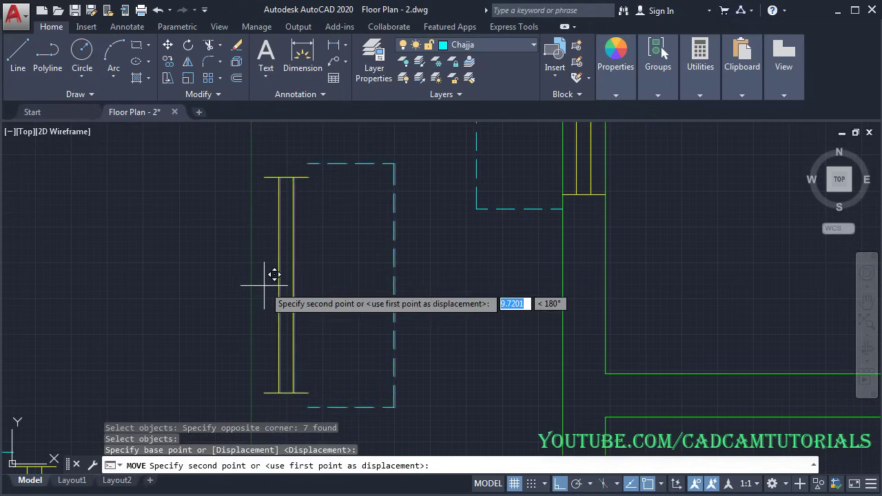
# Step: Drop the window at the midpoint of the plan's right outer wall
pyautogui.scroll(-3, 244, 255)
pyautogui.scroll(3, 255, 268)
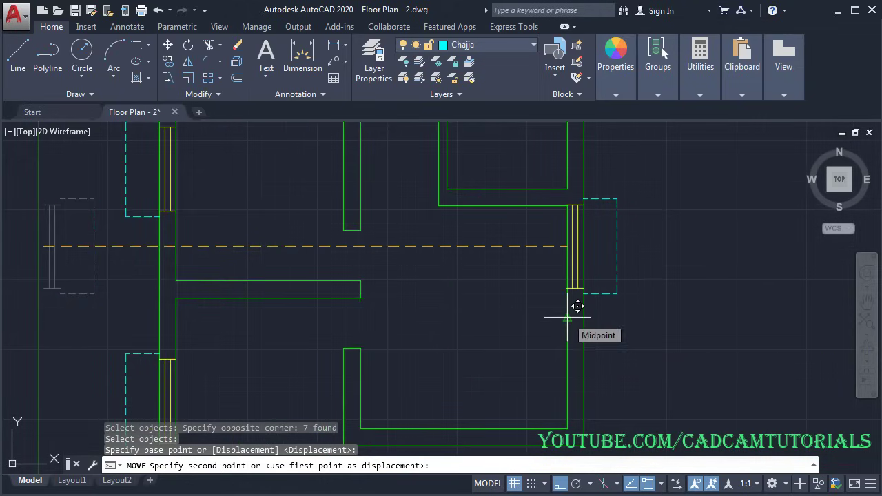
pyautogui.click(572, 317)
pyautogui.scroll(-5, 444, 297)
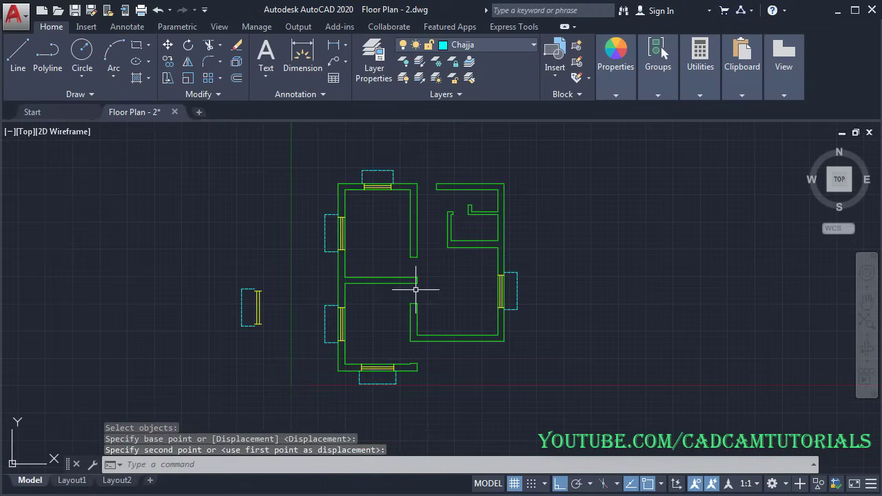
pyautogui.scroll(2, 410, 409)
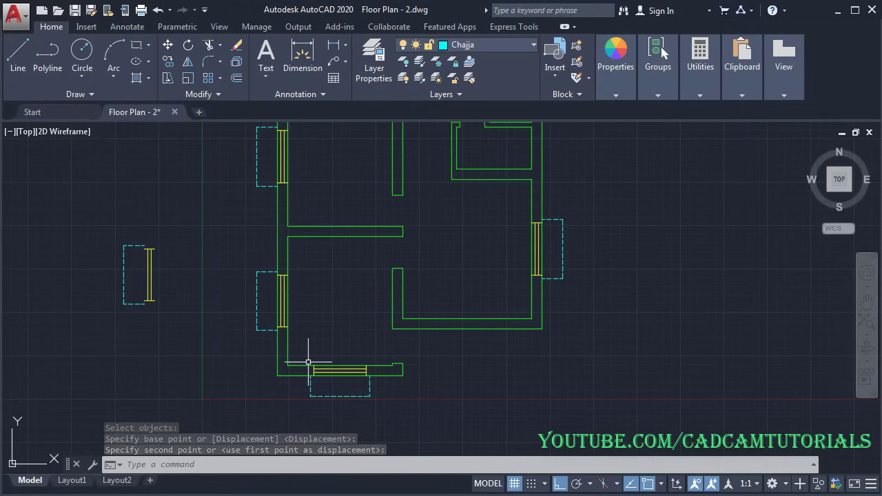
pyautogui.scroll(2, 440, 379)
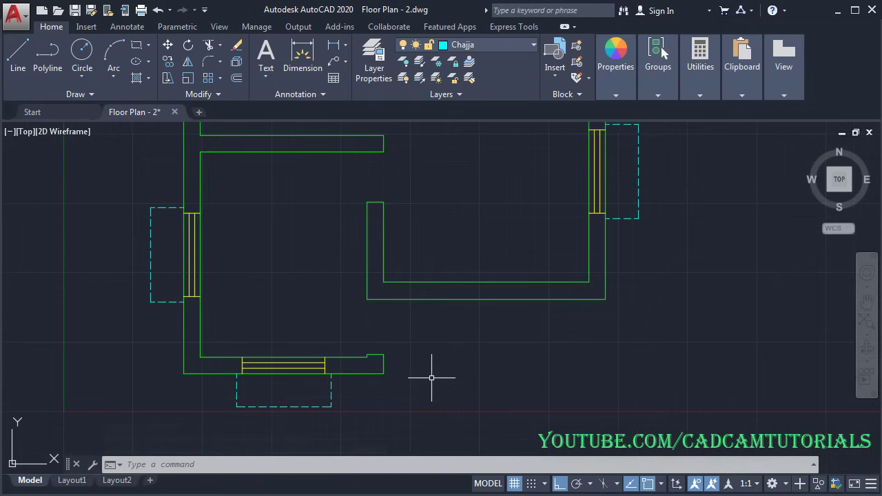
pyautogui.moveTo(433, 374); pyautogui.dragTo(399, 344, button='middle')
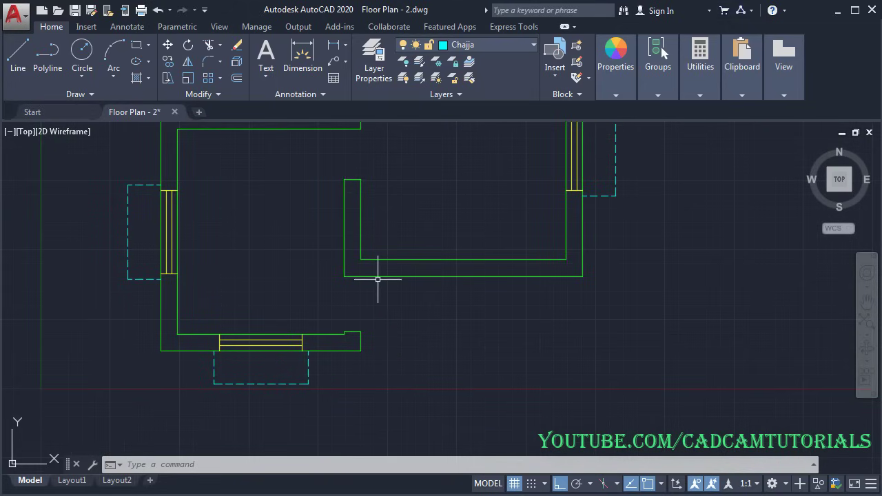
# Step: Copy the bottom window and chajja from the chajja midpoint onto the right room's bottom wall
pyautogui.click(168, 62)
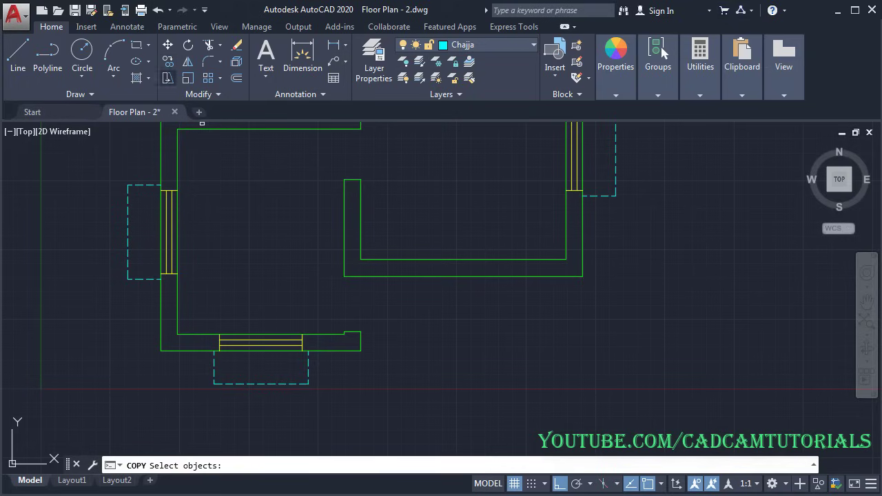
pyautogui.click(199, 316)
pyautogui.click(320, 393)
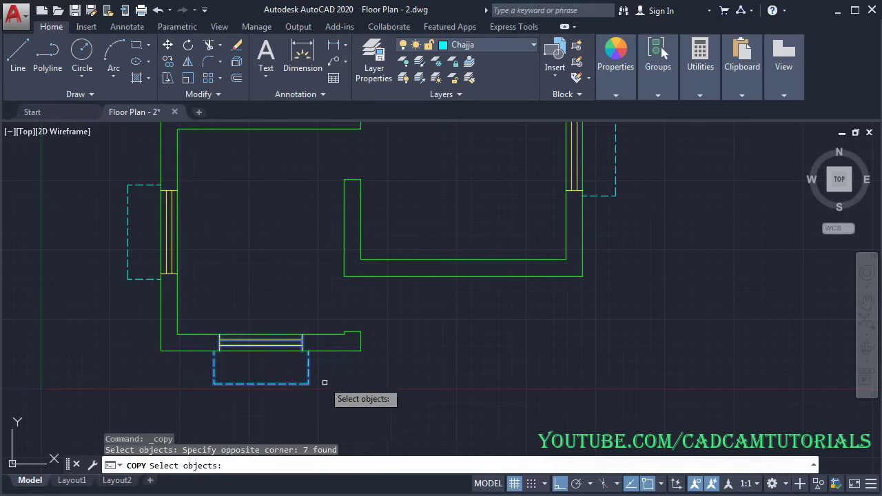
pyautogui.press('Return')
pyautogui.scroll(2, 268, 307)
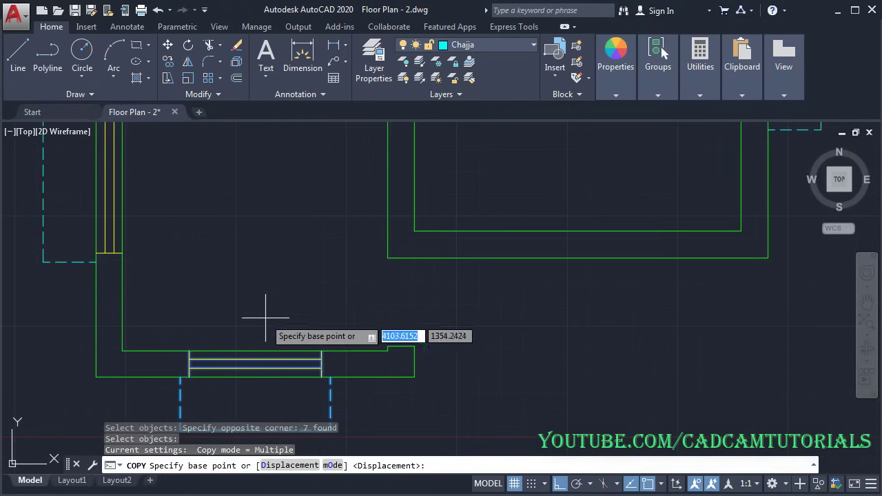
pyautogui.click(253, 351)
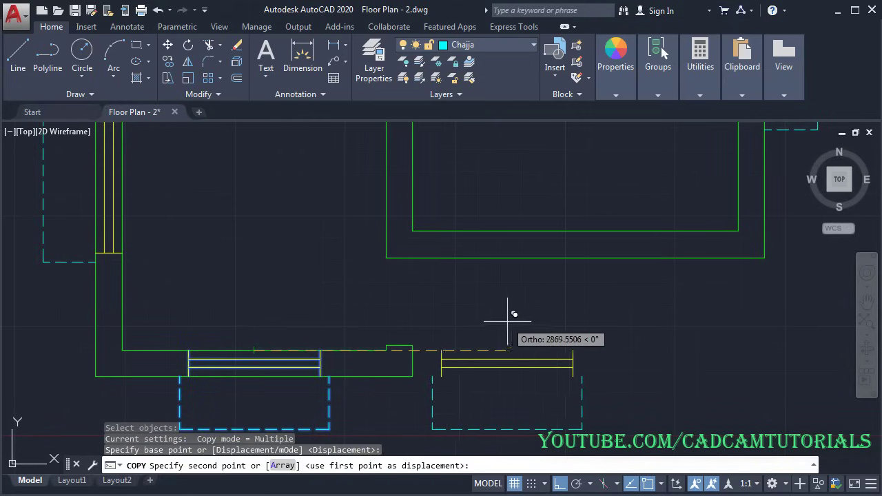
pyautogui.click(576, 231)
pyautogui.scroll(-4, 457, 250)
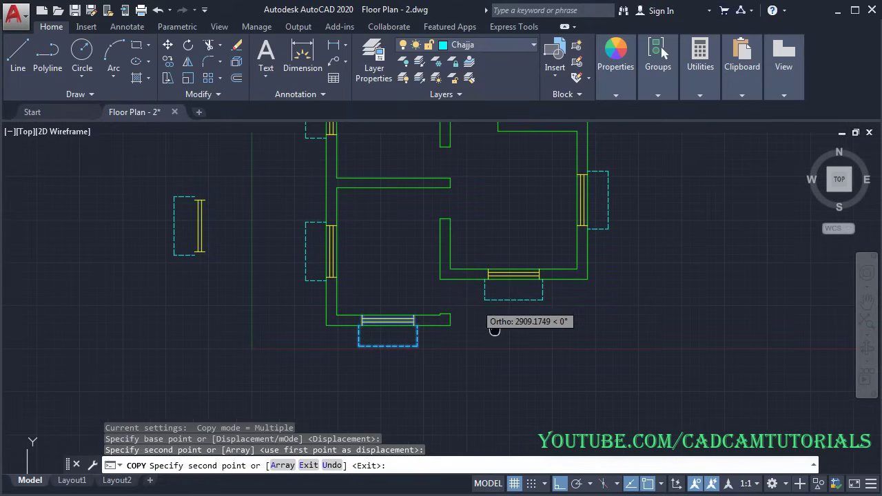
pyautogui.press('Escape')
pyautogui.scroll(-2, 305, 276)
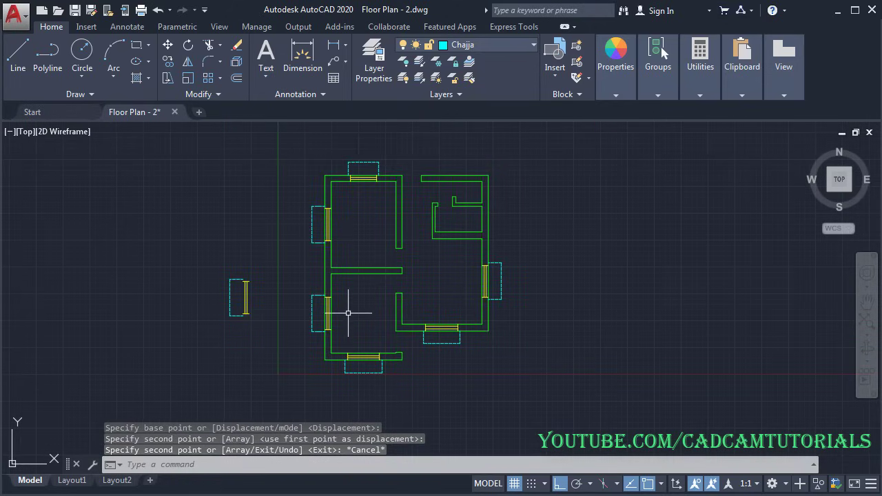
pyautogui.scroll(2, 348, 313)
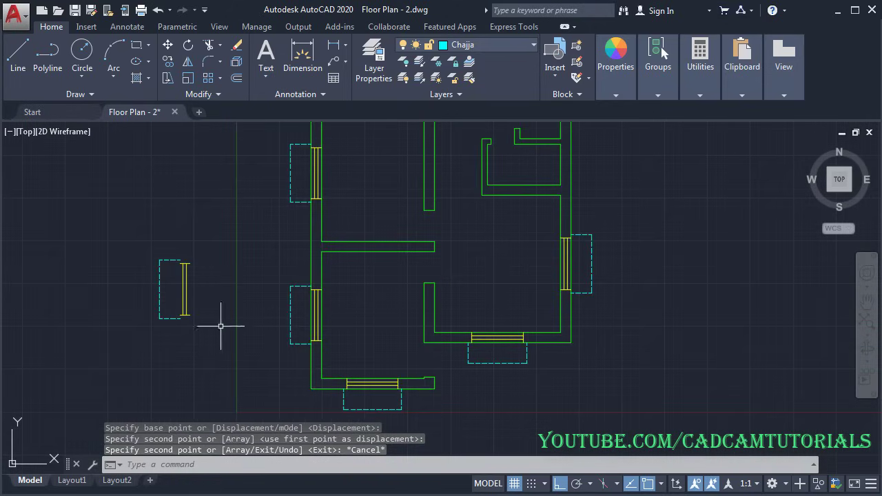
# Step: Erase the loose window-and-chajja copy beside the plan's left side, then recentre the view
pyautogui.press('Return')
pyautogui.click(215, 239)
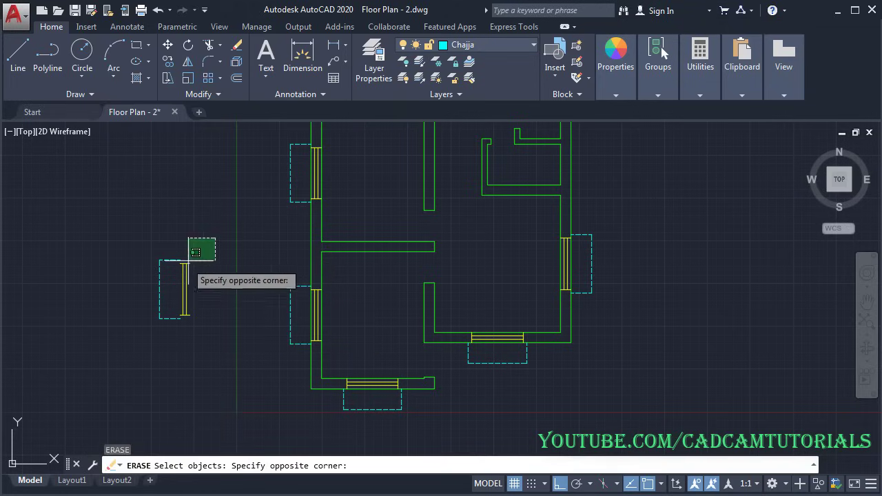
pyautogui.click(136, 352)
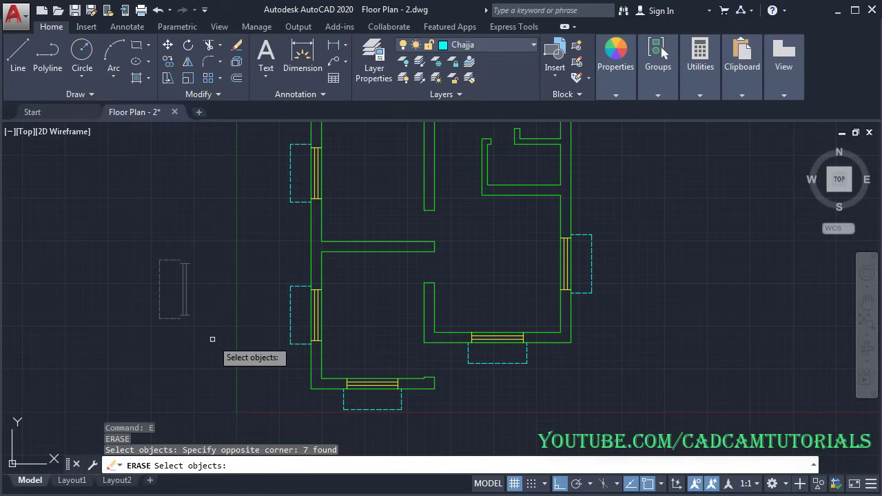
pyautogui.press('Return')
pyautogui.moveTo(423, 261)
pyautogui.mouseDown(button='middle')
pyautogui.moveTo(346, 285)
pyautogui.moveTo(293, 279)
pyautogui.mouseUp(button='middle')
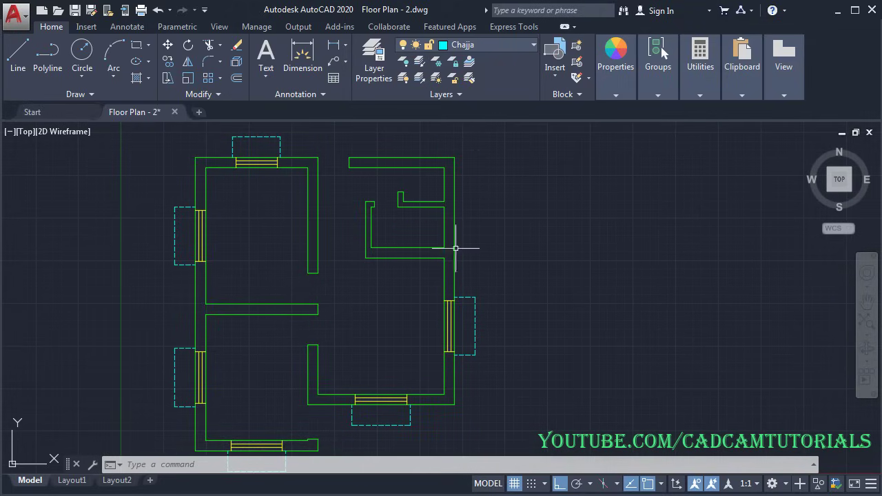
pyautogui.moveTo(503, 213)
pyautogui.mouseDown(button='middle')
pyautogui.moveTo(486, 283)
pyautogui.moveTo(448, 269)
pyautogui.moveTo(450, 259)
pyautogui.mouseUp(button='middle')
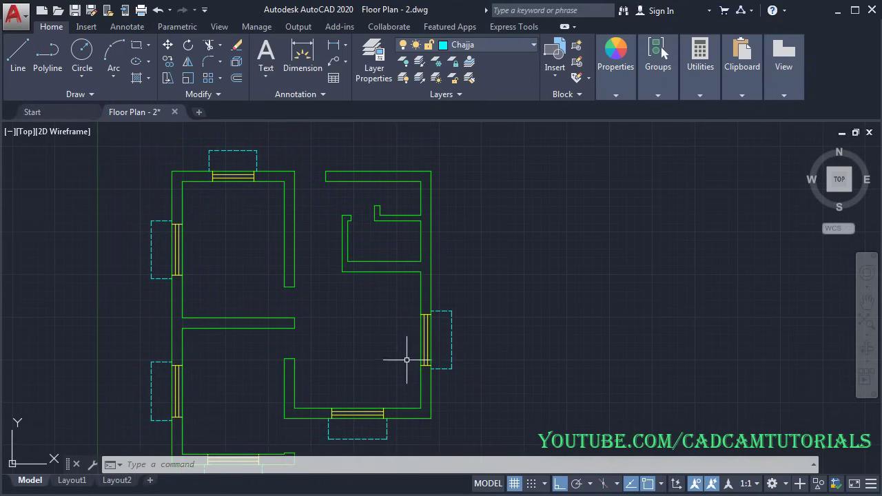
pyautogui.scroll(2, 433, 355)
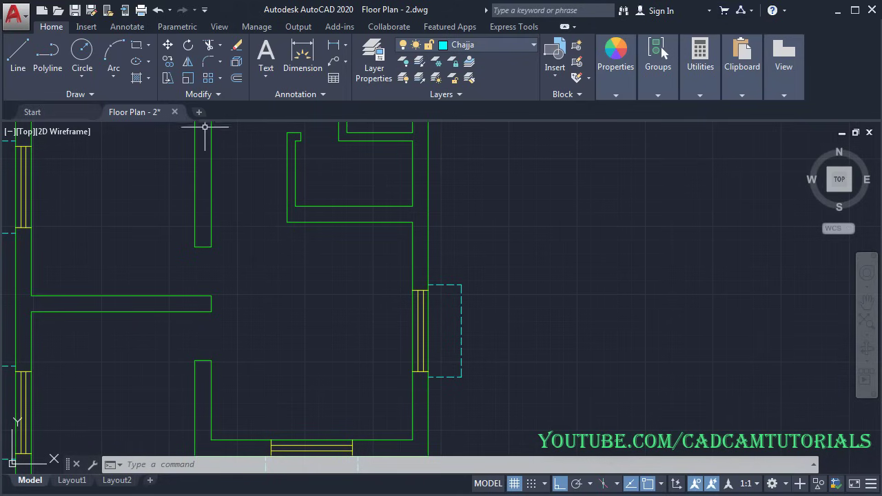
# Step: Copy only the yellow right-wall window lines, from their midpoint, to open space right of the plan
pyautogui.click(167, 64)
pyautogui.scroll(2, 379, 317)
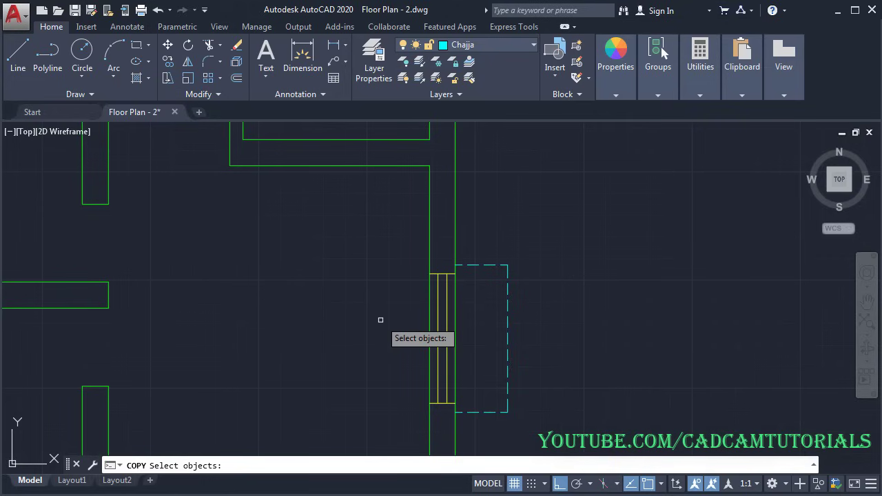
pyautogui.click(413, 267)
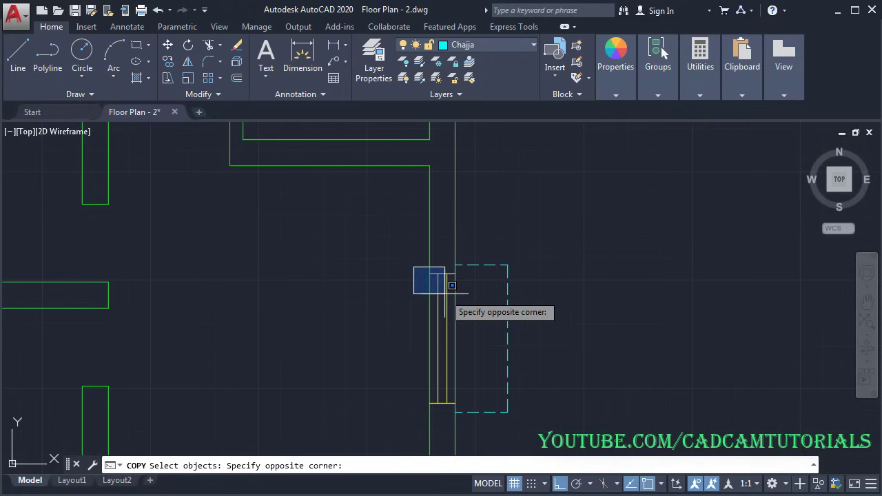
pyautogui.click(478, 401)
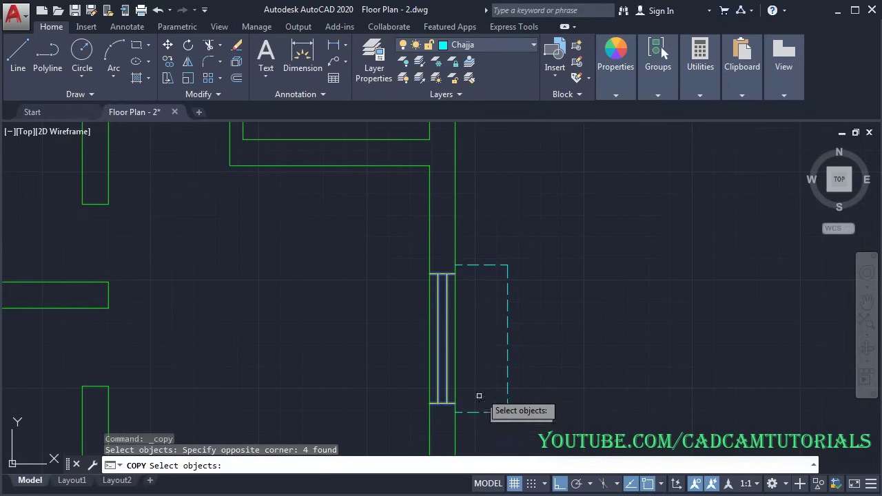
pyautogui.press('Return')
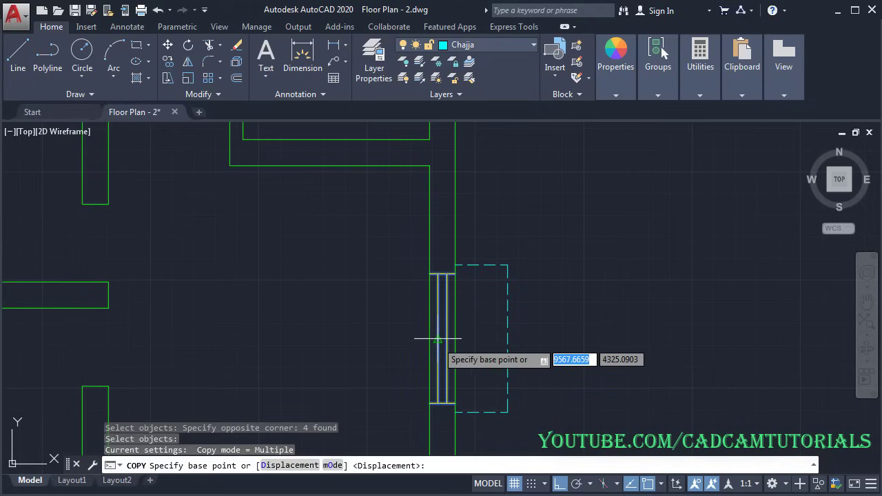
pyautogui.click(447, 334)
pyautogui.scroll(-2, 530, 215)
pyautogui.moveTo(530, 216); pyautogui.dragTo(458, 317, button='middle')
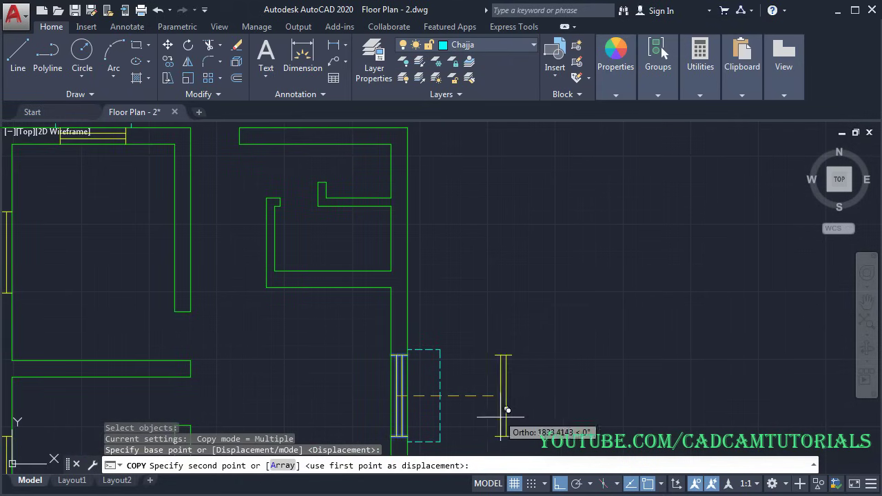
pyautogui.click(490, 224)
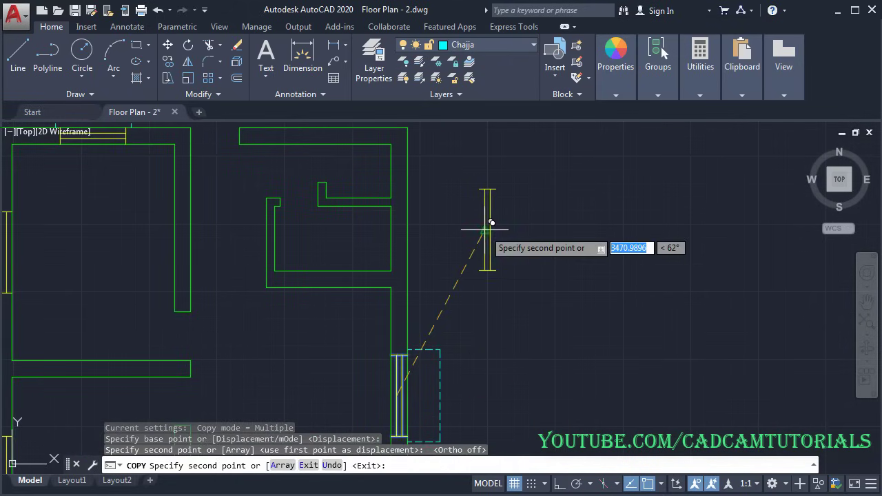
pyautogui.press('Escape')
pyautogui.scroll(3, 518, 223)
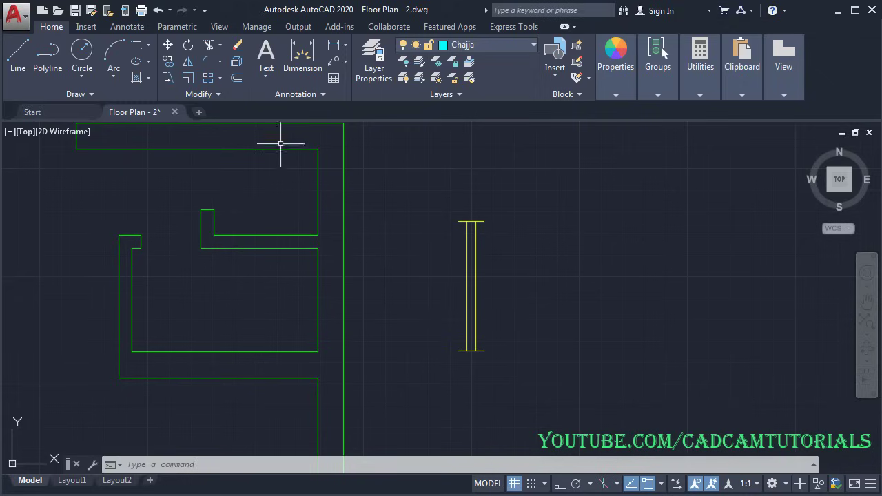
# Step: Stretch the top end of the loose yellow window copy 900 units downward with Ortho on
pyautogui.click(168, 80)
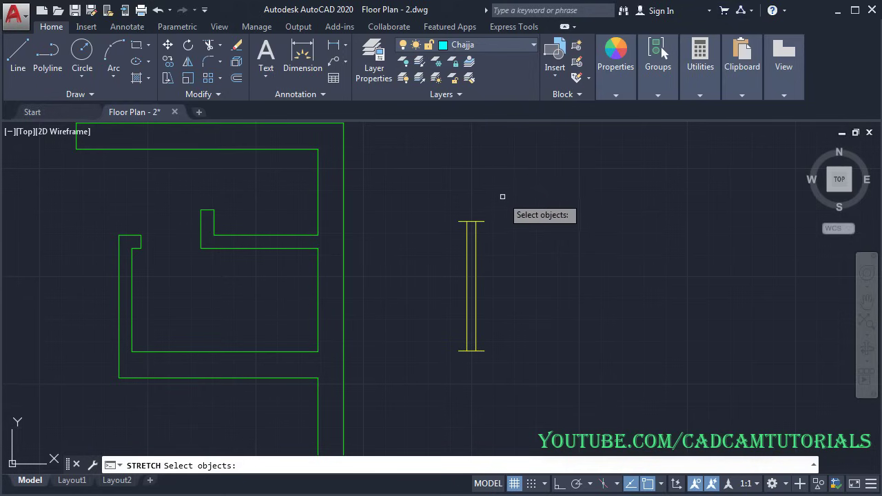
pyautogui.click(504, 199)
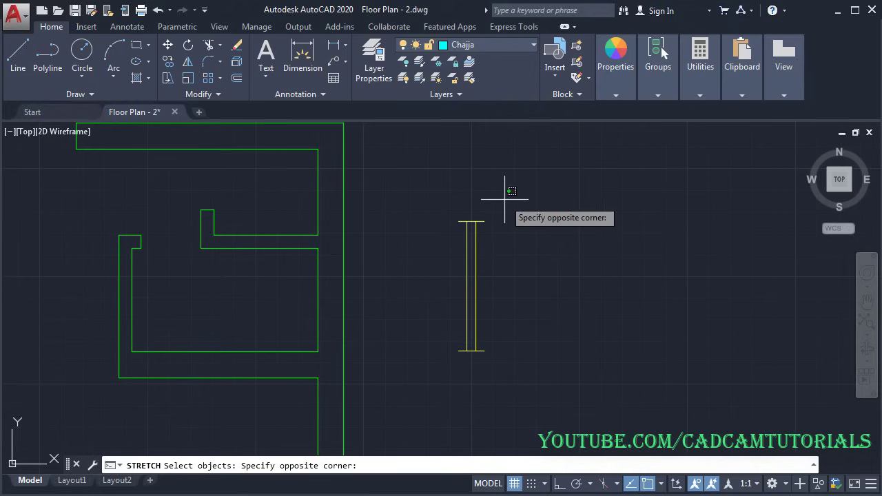
pyautogui.click(425, 269)
pyautogui.press('Return')
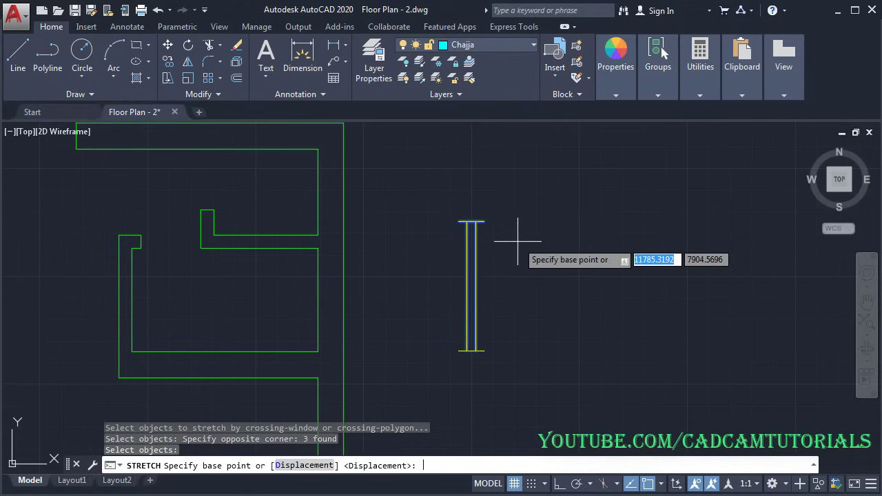
pyautogui.click(531, 198)
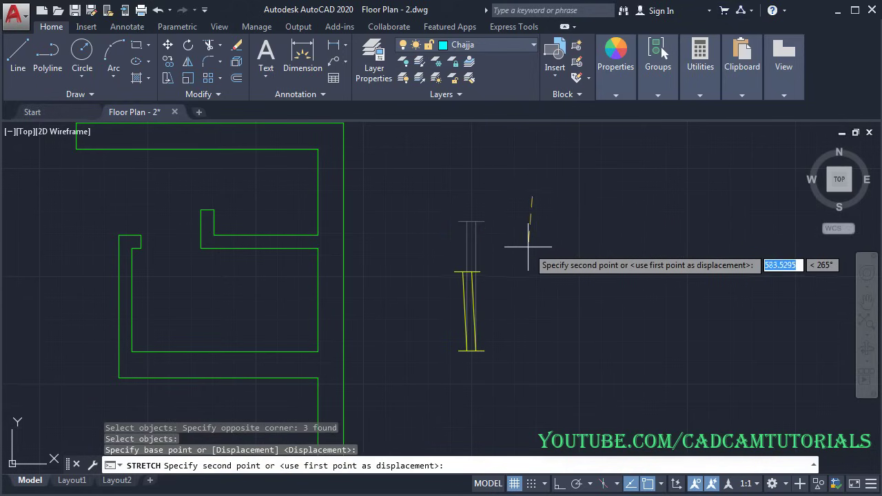
pyautogui.click(559, 483)
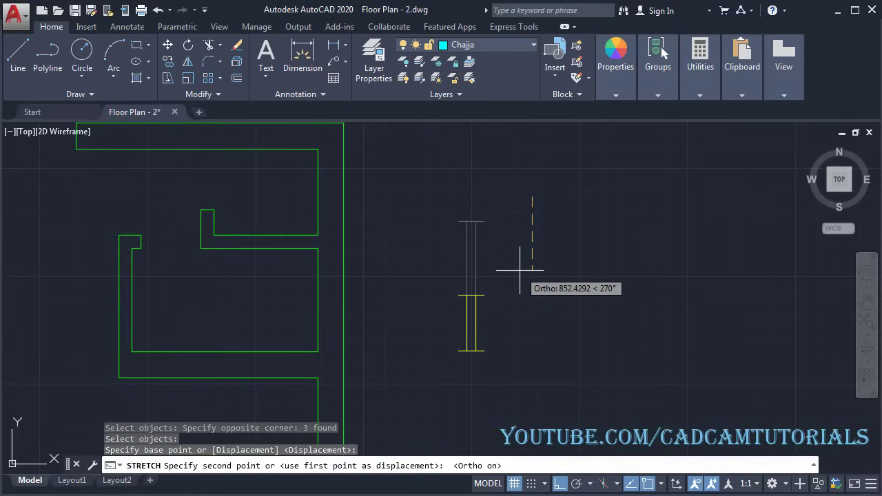
pyautogui.write('900')
pyautogui.press('Return')
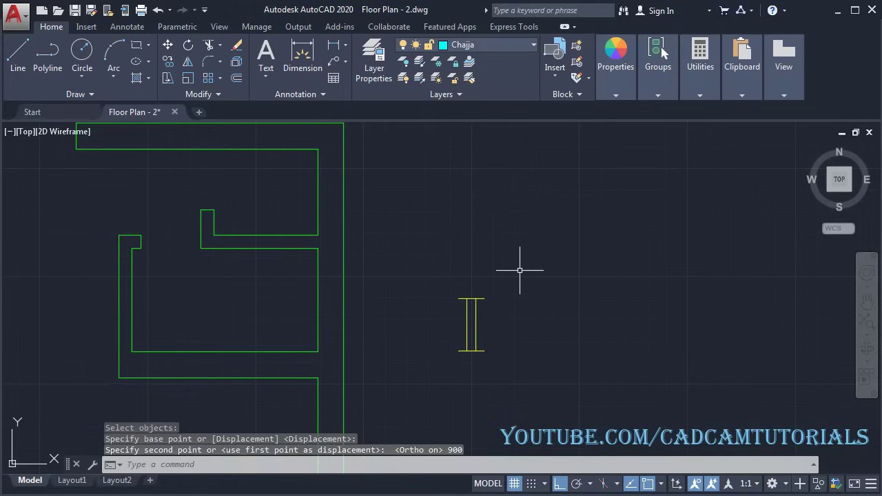
pyautogui.moveTo(542, 268); pyautogui.dragTo(558, 268, button='middle')
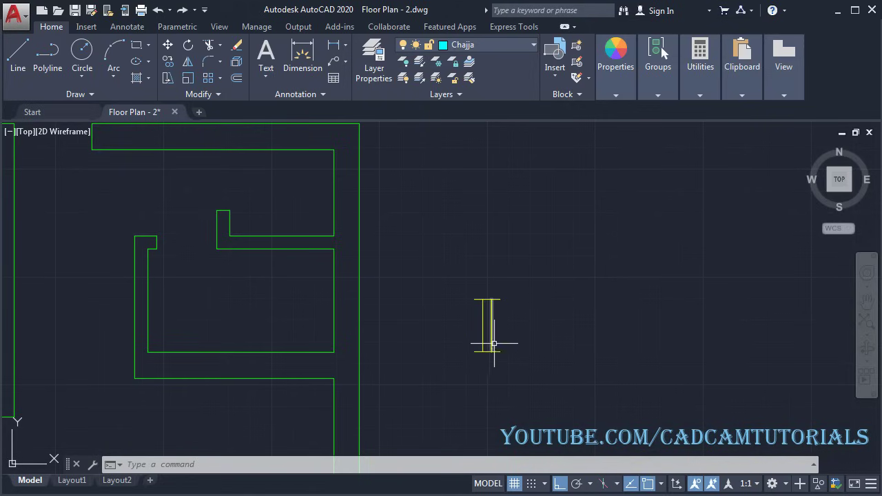
# Step: Create a new layer named Vent with orange colour 40
pyautogui.click(381, 74)
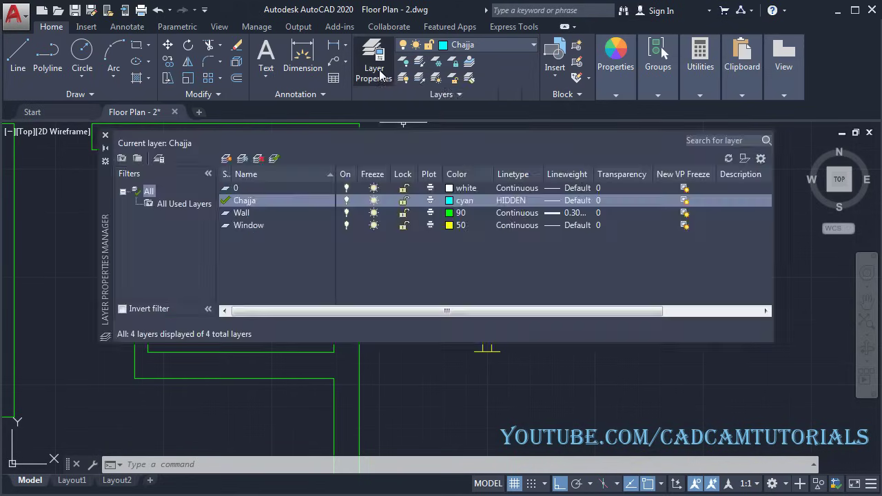
pyautogui.click(227, 158)
pyautogui.write('V')
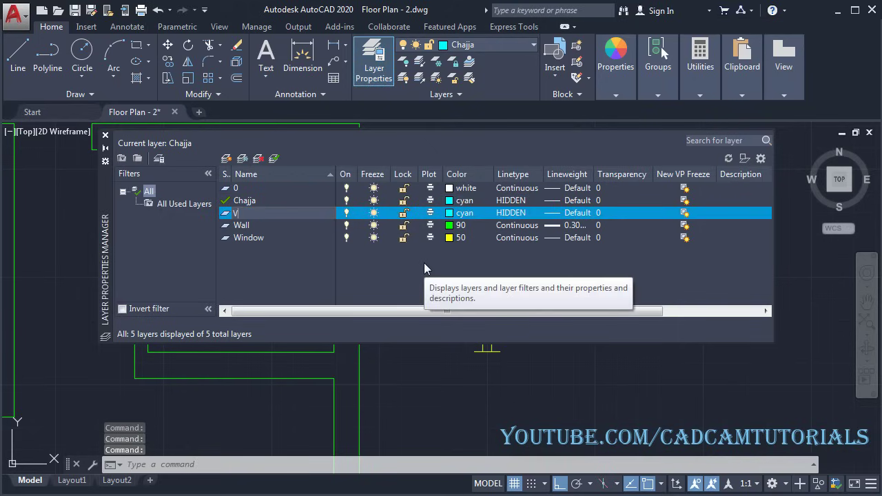
pyautogui.write('ent')
pyautogui.press('Return')
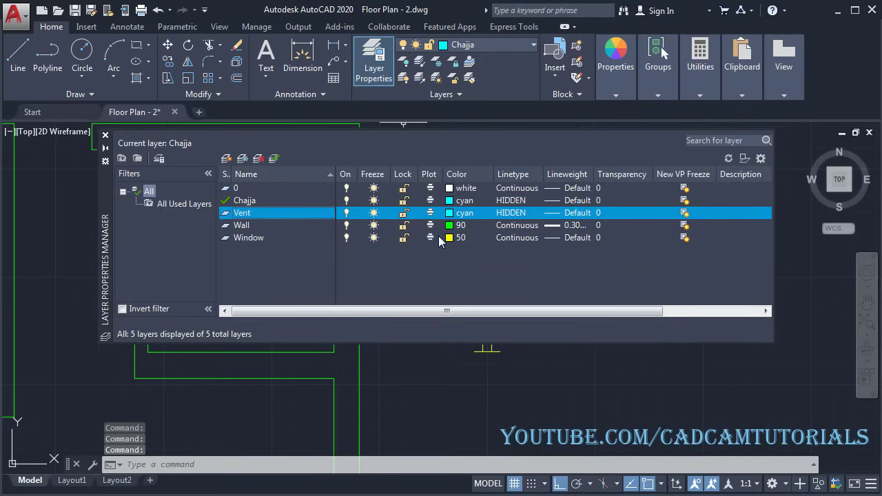
pyautogui.click(452, 216)
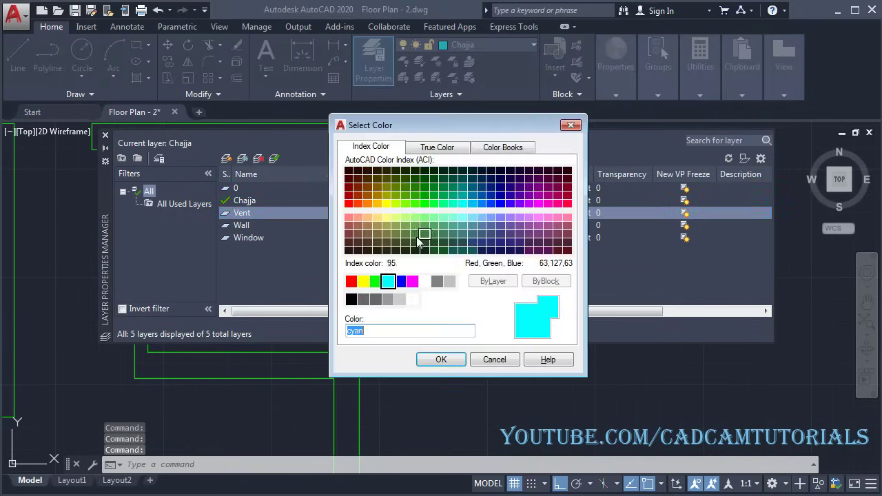
pyautogui.click(377, 204)
pyautogui.click(439, 360)
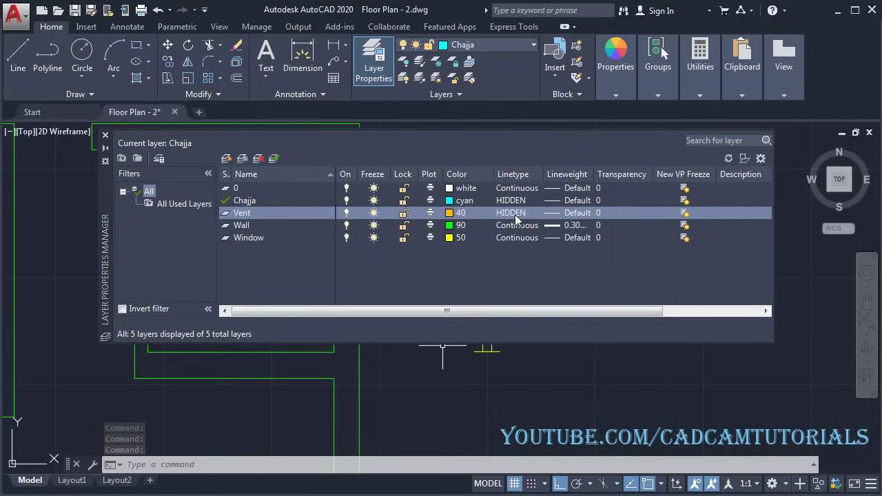
pyautogui.click(104, 135)
# Step: Move the shortened yellow element onto the Vent layer
pyautogui.click(516, 306)
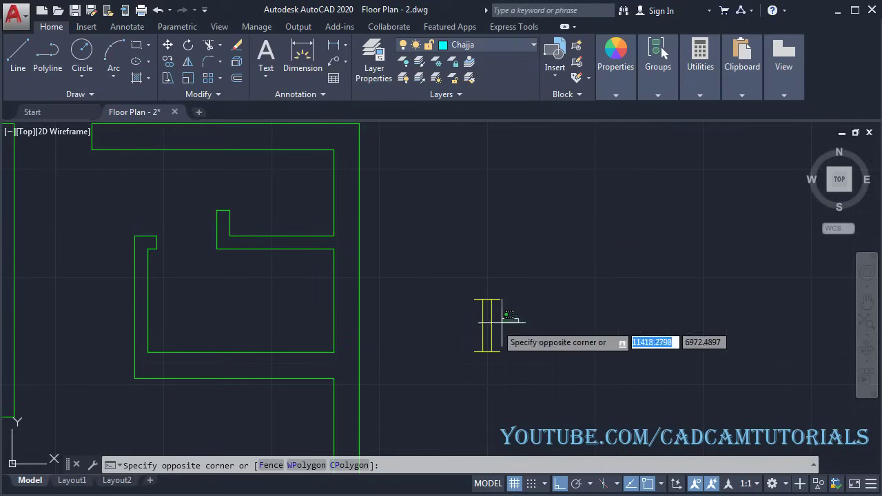
pyautogui.click(470, 324)
pyautogui.click(480, 44)
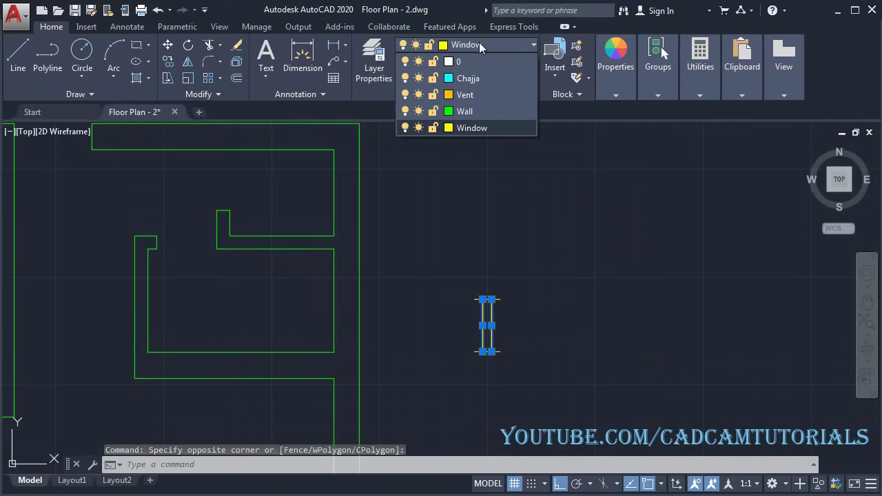
pyautogui.click(473, 96)
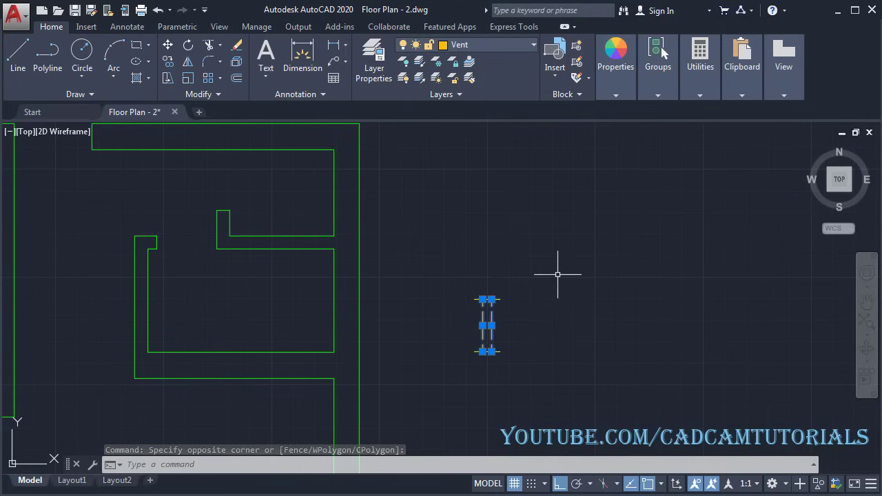
pyautogui.press('Escape')
pyautogui.moveTo(557, 274); pyautogui.dragTo(610, 289, button='middle')
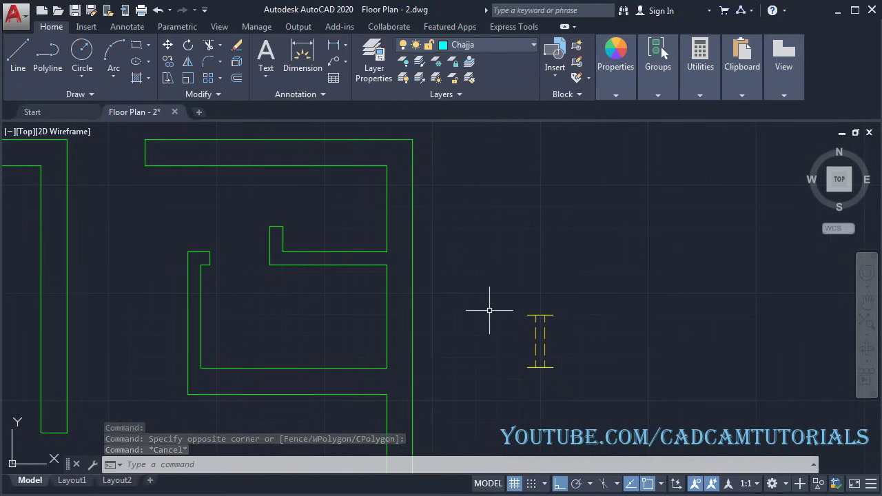
# Step: Copy the vent from its top-left endpoint into the two kitchen wall openings
pyautogui.click(168, 61)
pyautogui.click(493, 295)
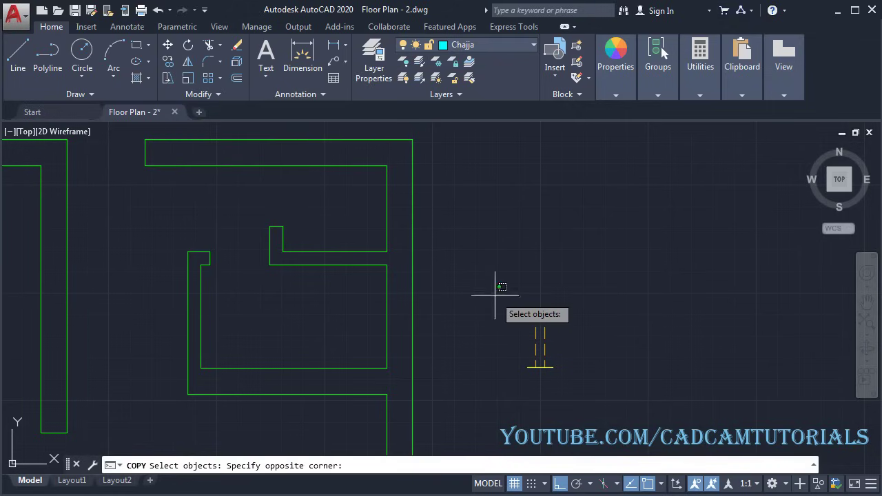
pyautogui.click(596, 404)
pyautogui.press('Return')
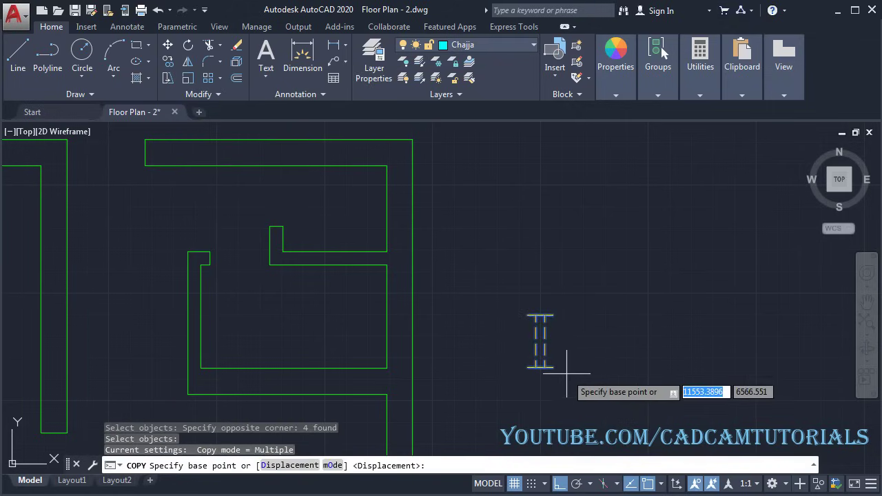
pyautogui.scroll(2, 567, 371)
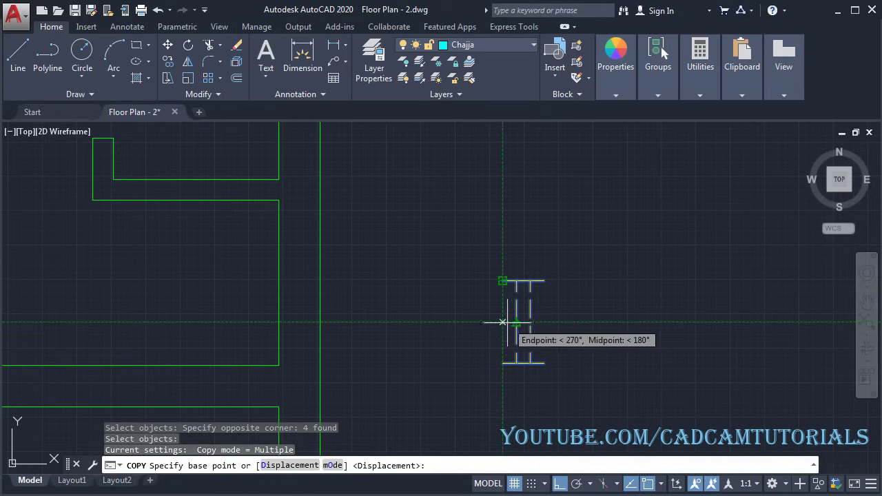
pyautogui.click(502, 280)
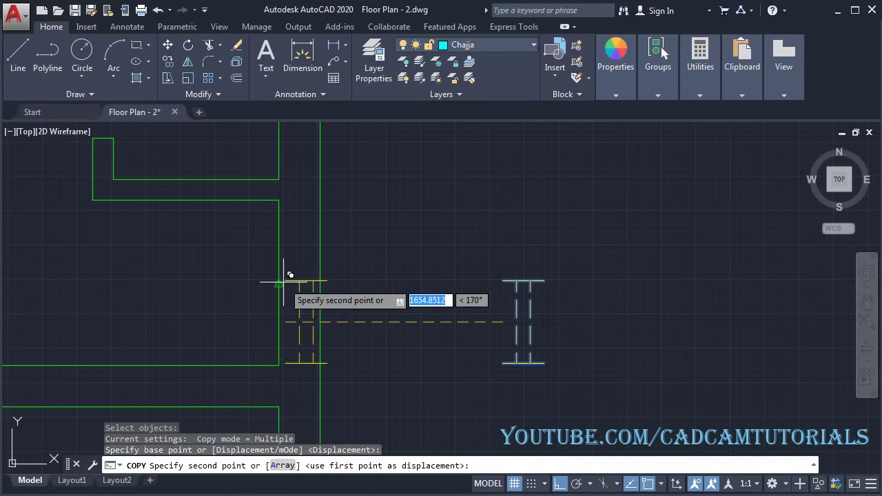
pyautogui.click(279, 243)
pyautogui.scroll(-2, 363, 200)
pyautogui.moveTo(363, 199); pyautogui.dragTo(389, 307, button='middle')
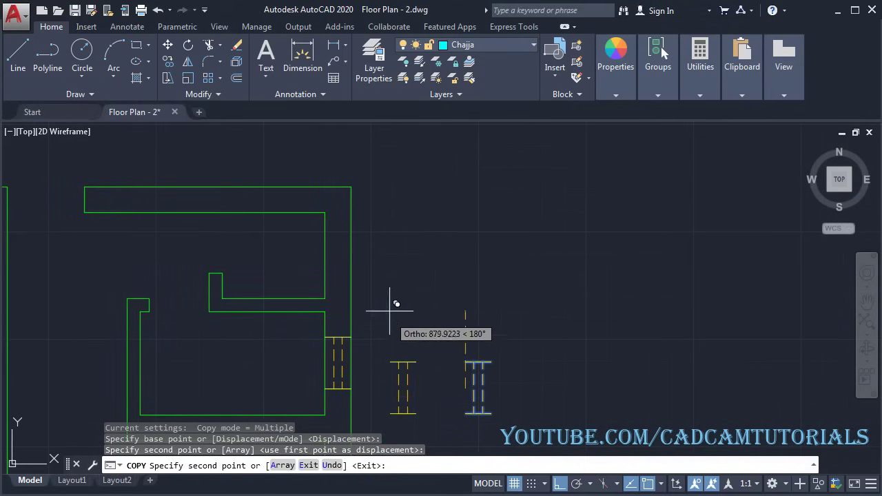
pyautogui.click(324, 250)
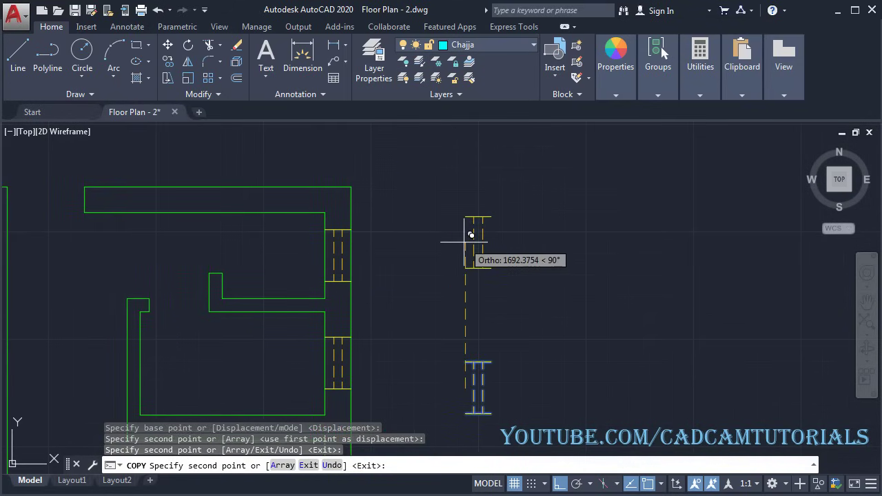
pyautogui.press('Escape')
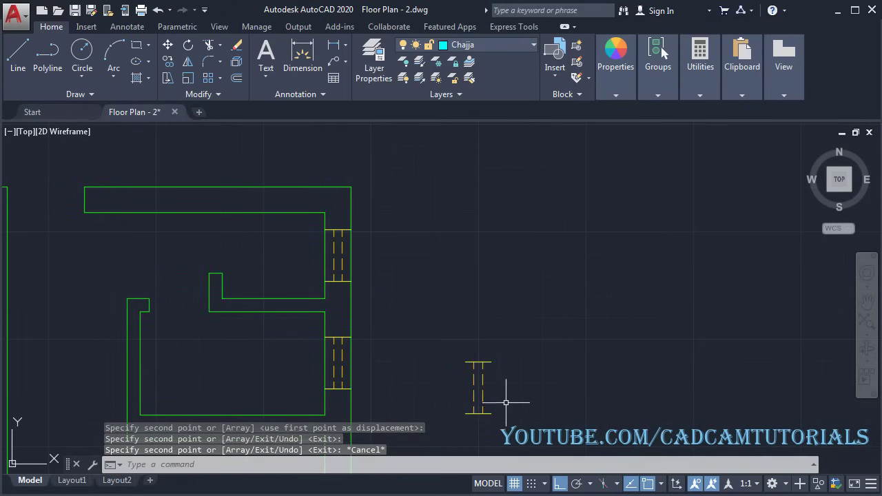
# Step: Erase the original loose vent and zoom to fit the whole floor plan
pyautogui.write('e')
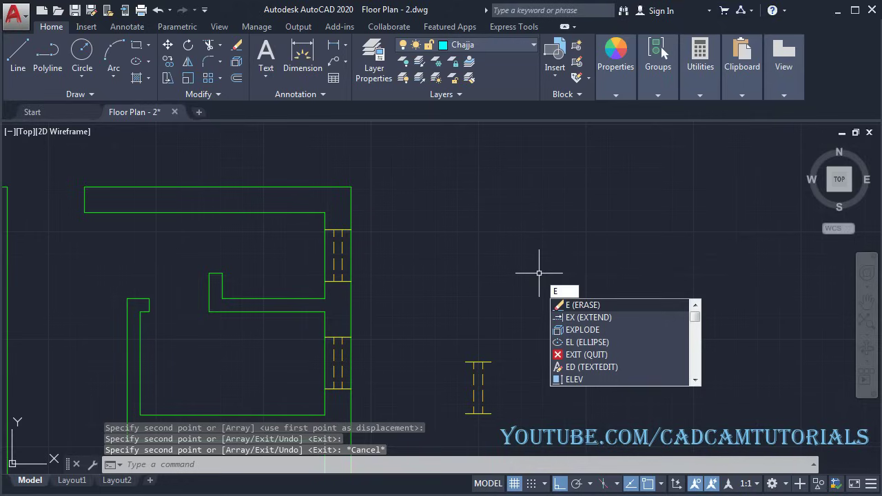
pyautogui.press('Return')
pyautogui.click(521, 327)
pyautogui.click(413, 453)
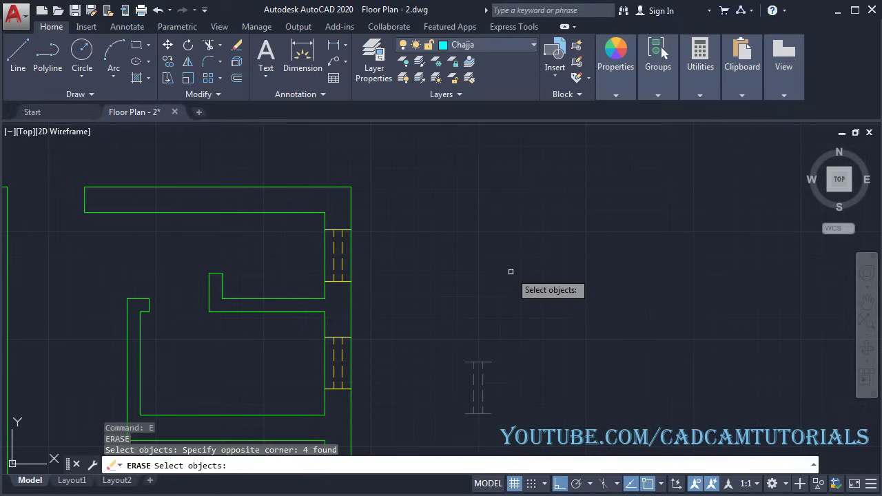
pyautogui.press('Return')
pyautogui.middleClick(464, 221)
pyautogui.middleClick(465, 223)
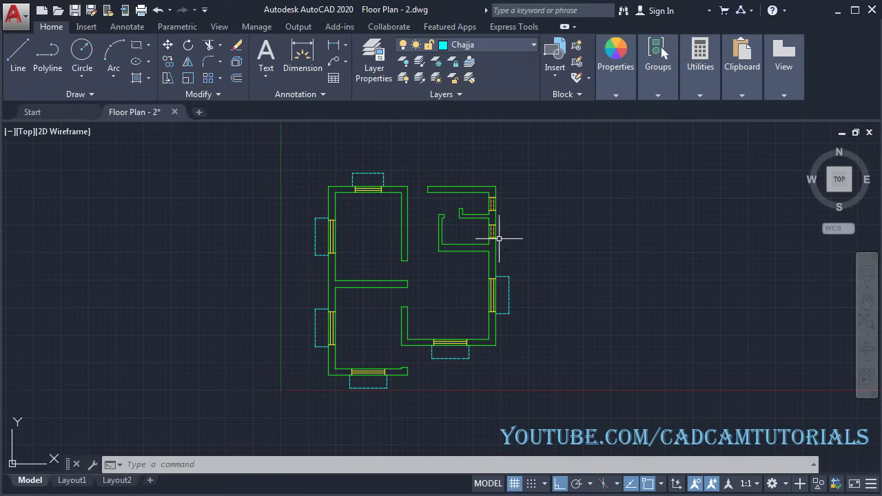
# Step: Add LineWeight to the status bar, turn lineweight display on, and zoom to extents
pyautogui.click(870, 484)
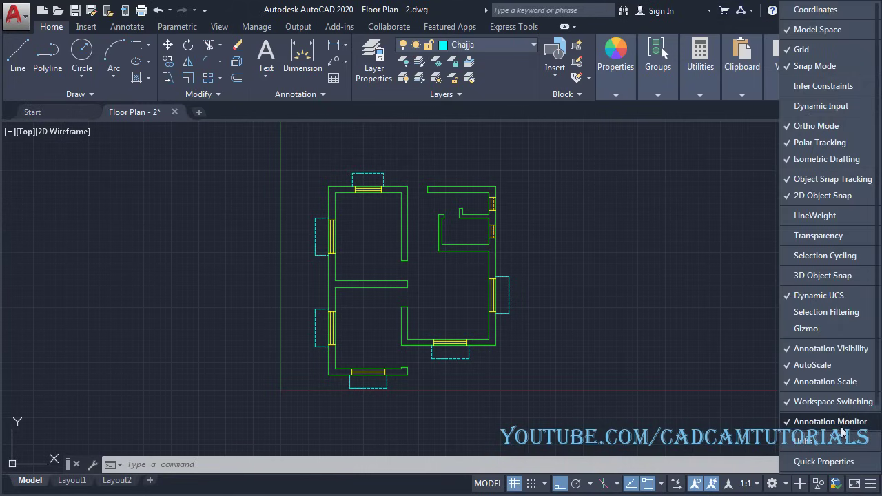
pyautogui.click(810, 216)
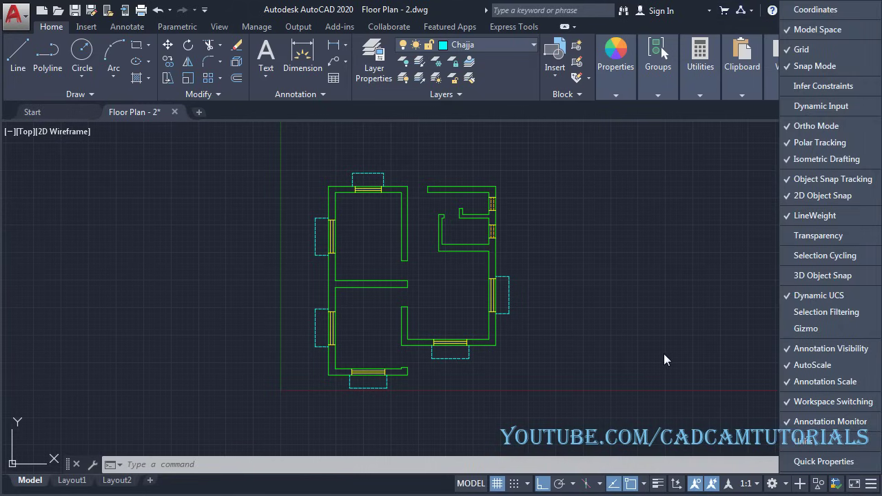
pyautogui.click(663, 357)
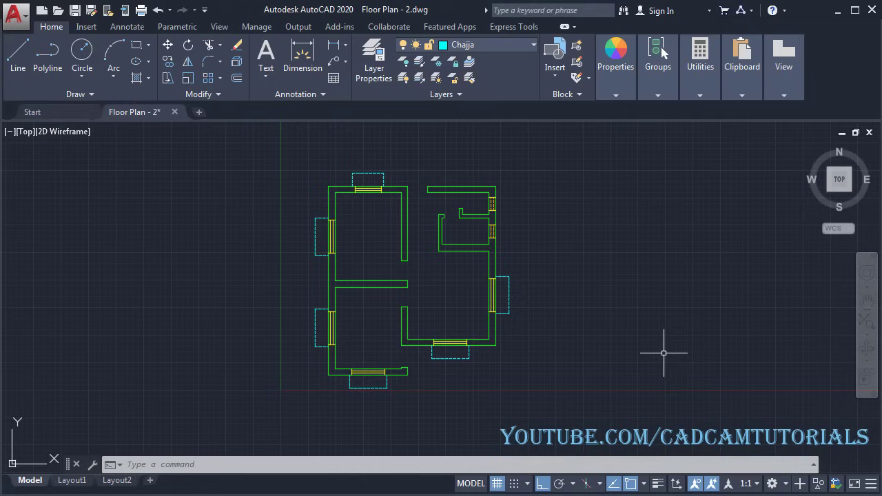
pyautogui.click(657, 484)
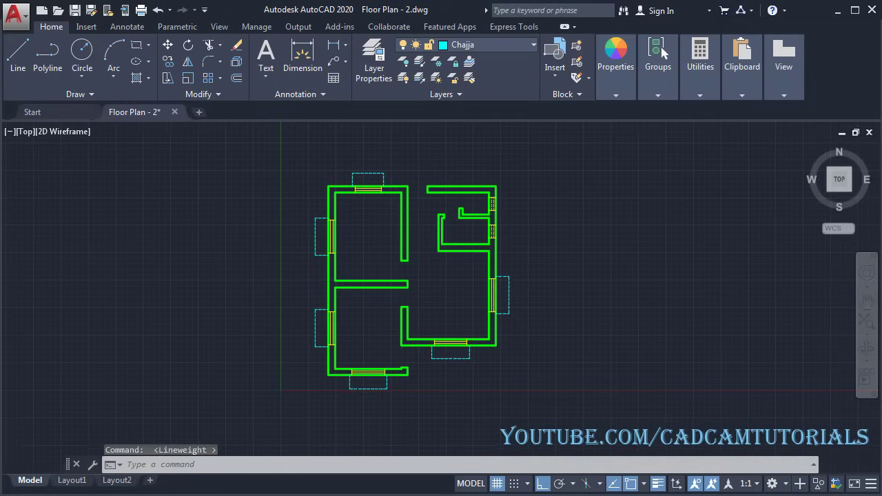
pyautogui.scroll(2, 365, 253)
pyautogui.middleClick(403, 356)
pyautogui.middleClick(403, 356)
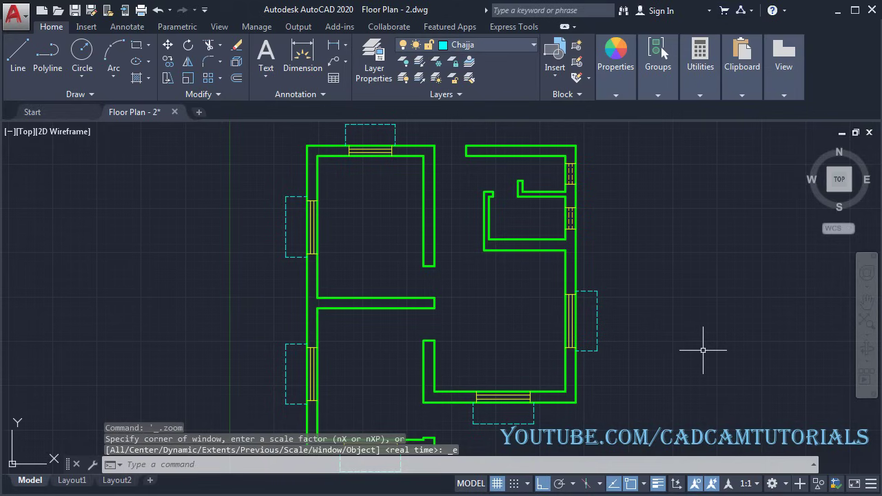